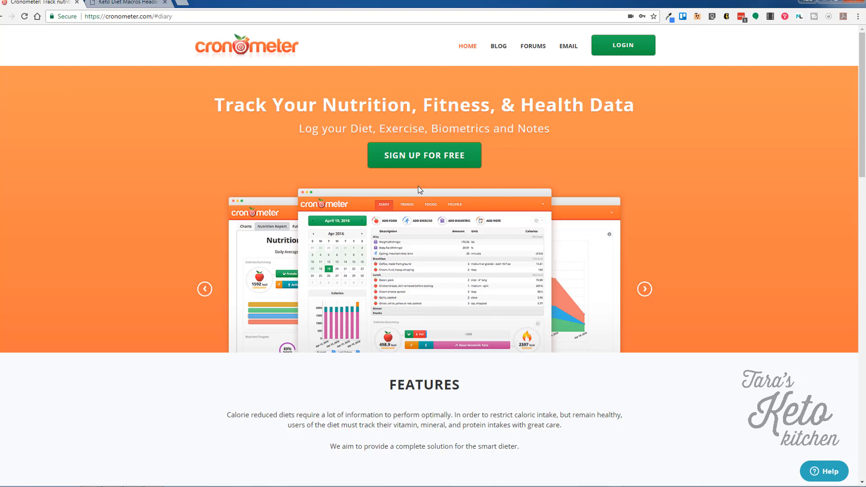
# Start a free sign-up and enter the account e-mail address and a password, confirmed twice.
pyautogui.click(459, 159)
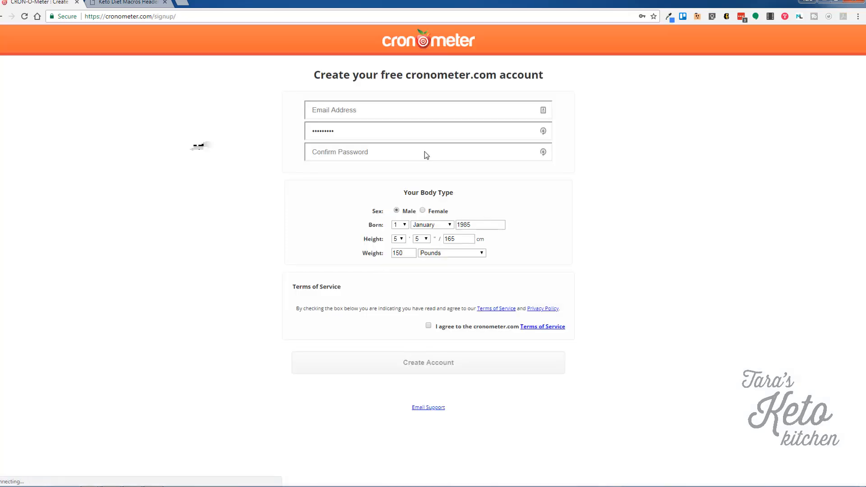
pyautogui.click(382, 110)
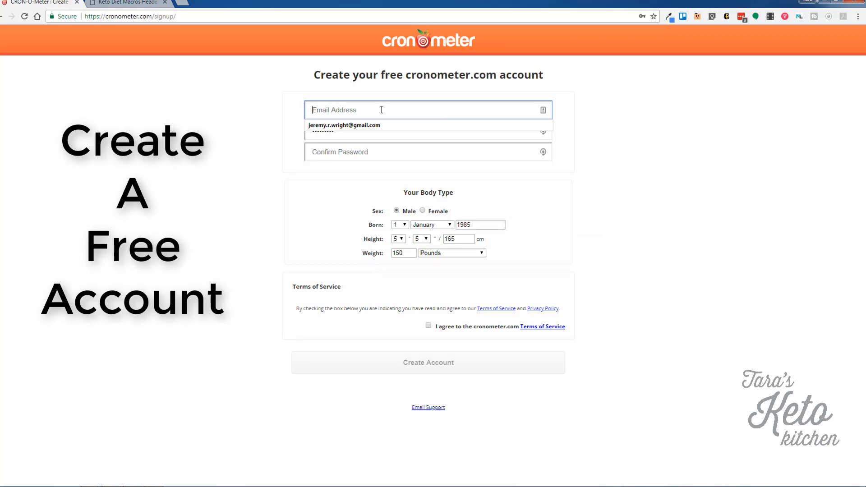
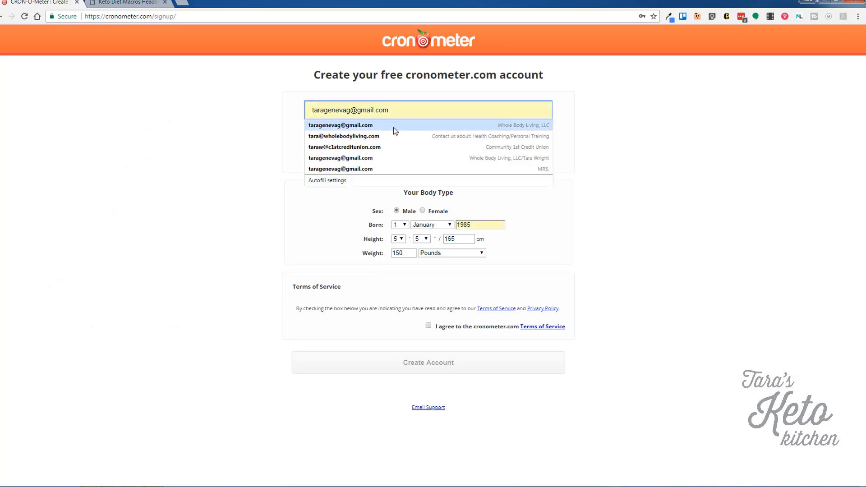
pyautogui.click(393, 126)
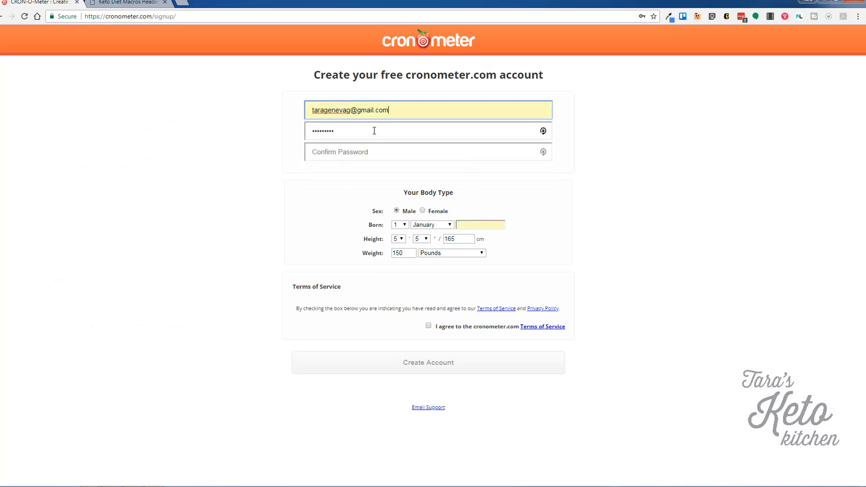
pyautogui.moveTo(374, 131); pyautogui.dragTo(315, 139)
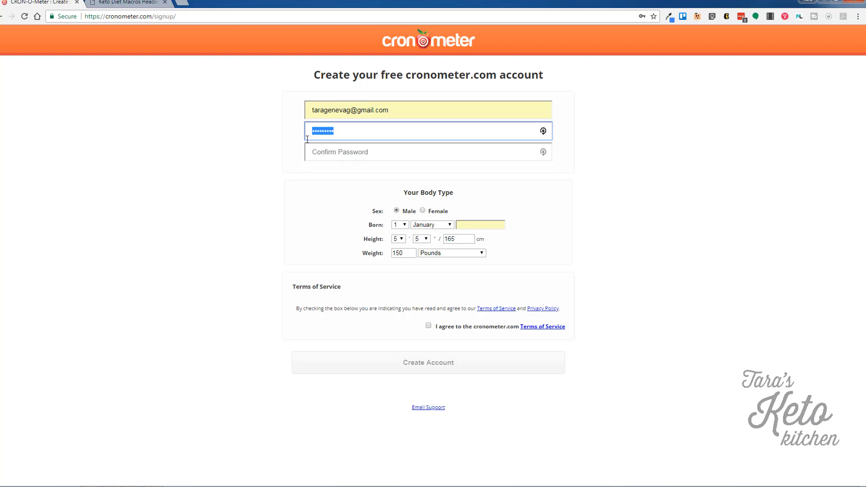
pyautogui.write('•••••••••')
pyautogui.press('Tab')
pyautogui.write('•••••••')
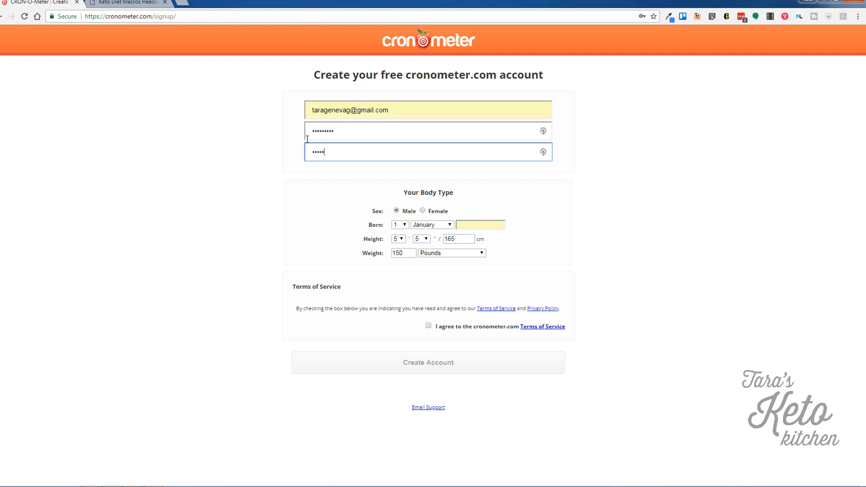
pyautogui.write('••')
# Set sex to Female with Normal status, birth year 1998 and weight 189.
pyautogui.click(424, 211)
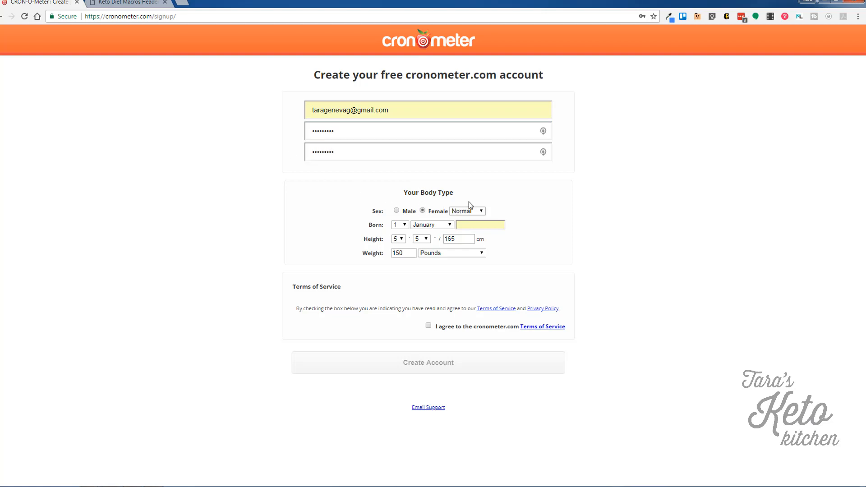
pyautogui.click(470, 210)
pyautogui.click(473, 212)
pyautogui.click(499, 225)
pyautogui.write('1998')
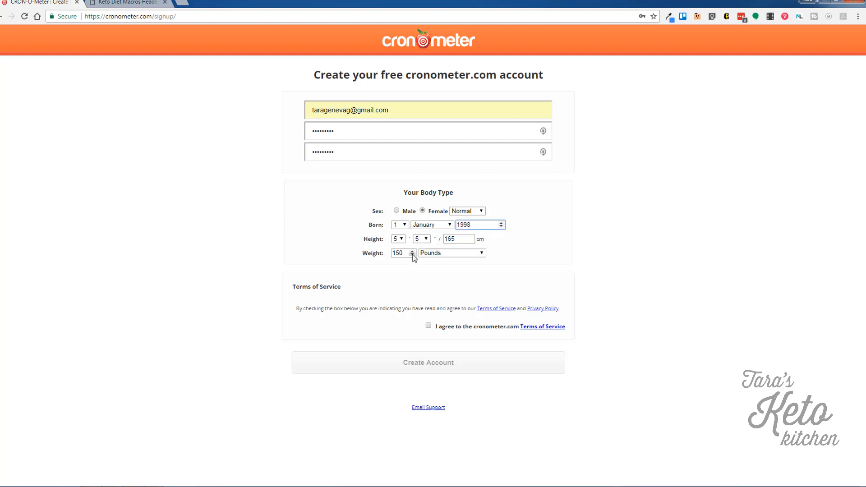
pyautogui.moveTo(405, 254); pyautogui.dragTo(392, 254)
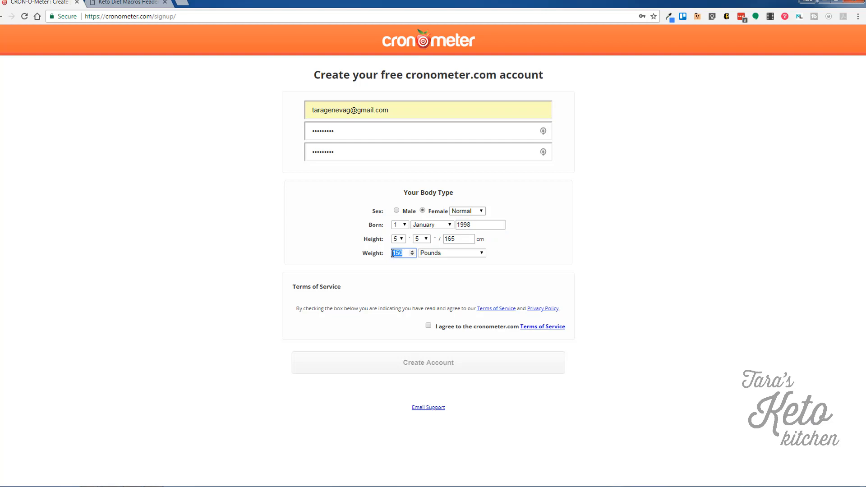
pyautogui.write('189')
# Agree to the terms, create the account, decline the password update and open a new tab.
pyautogui.click(428, 326)
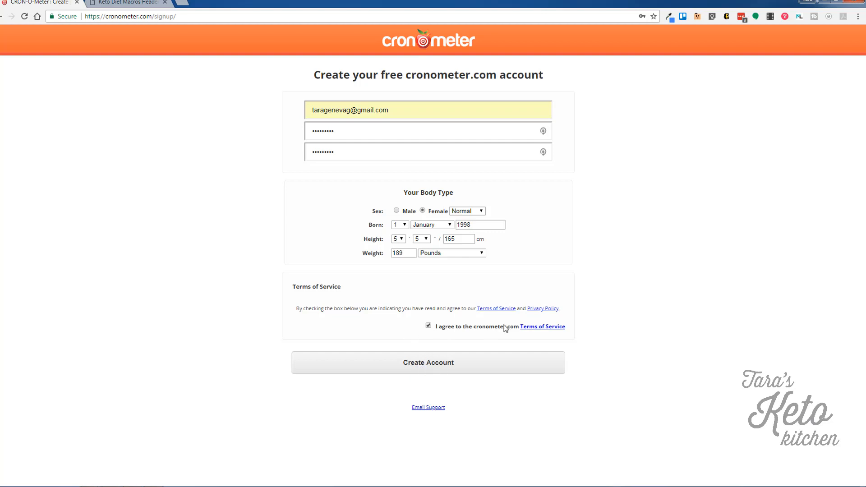
pyautogui.click(420, 365)
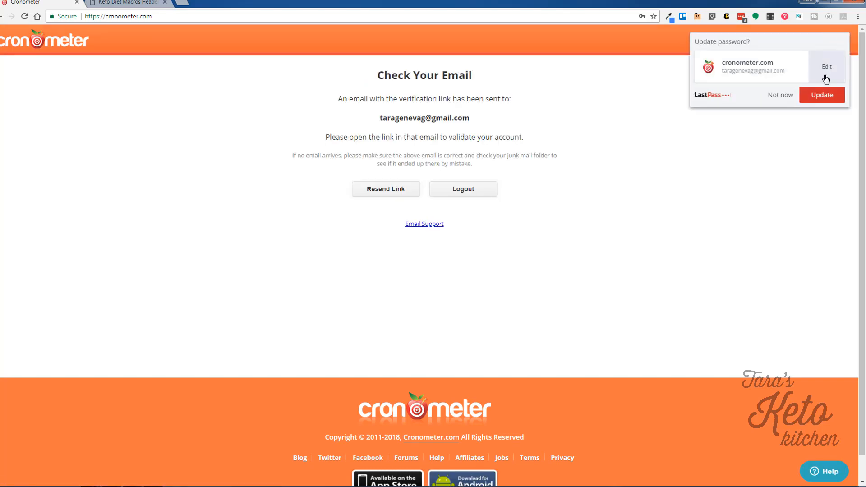
pyautogui.click(786, 102)
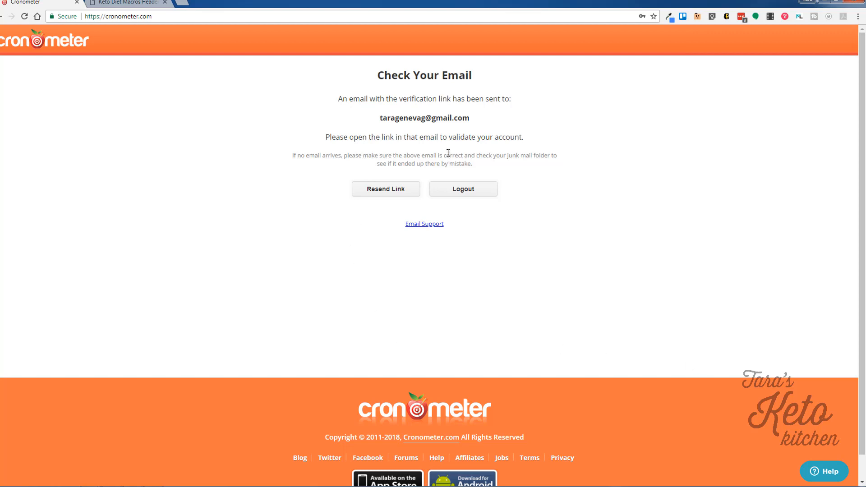
pyautogui.click(186, 3)
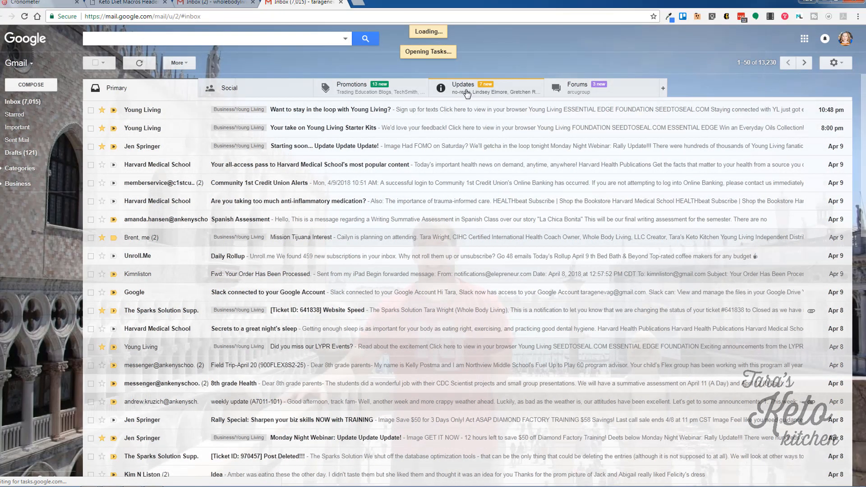
# In Gmail's Updates category, open the Account Activation e-mail and follow its validation link.
pyautogui.click(467, 92)
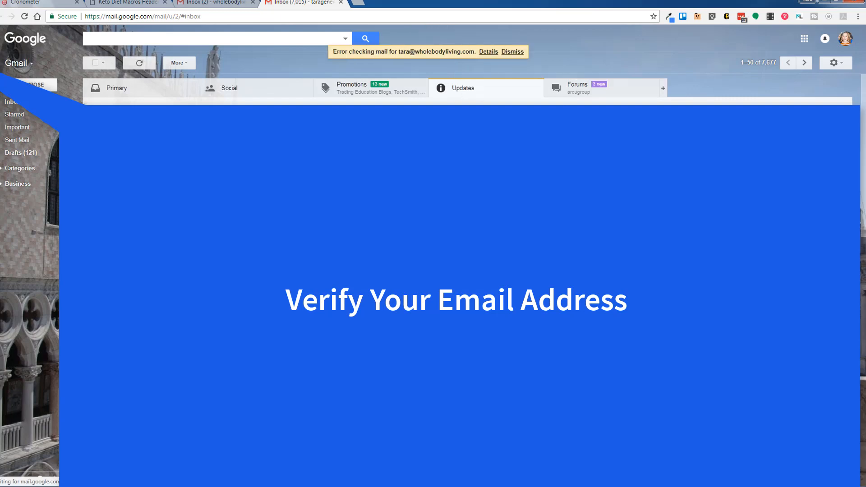
pyautogui.click(271, 110)
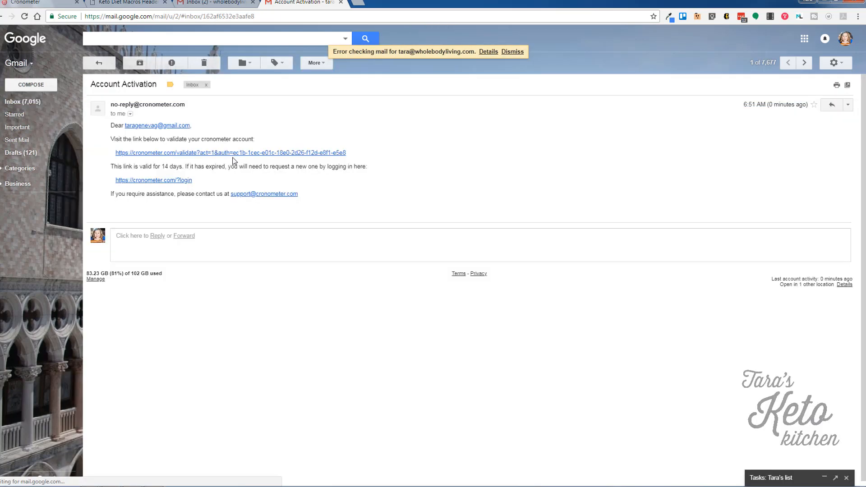
pyautogui.click(234, 160)
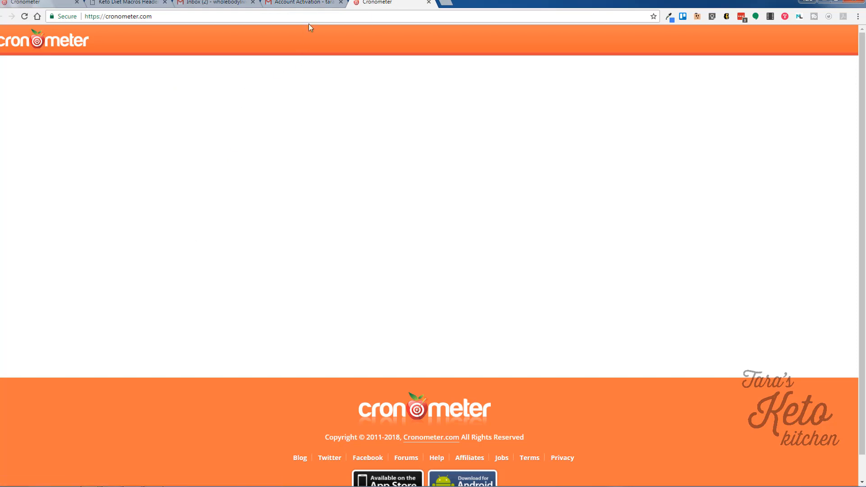
# Close the two extra Gmail tabs and go to Account Settings from the account menu.
pyautogui.click(340, 2)
pyautogui.click(252, 3)
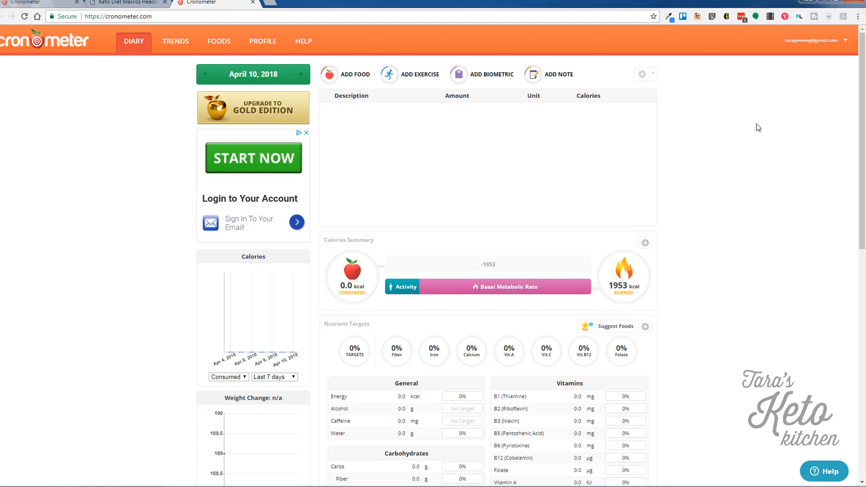
pyautogui.click(846, 42)
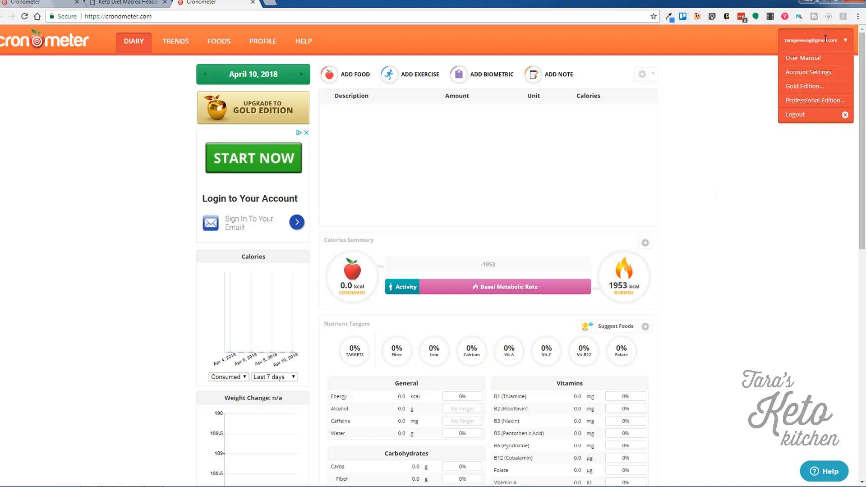
pyautogui.click(817, 72)
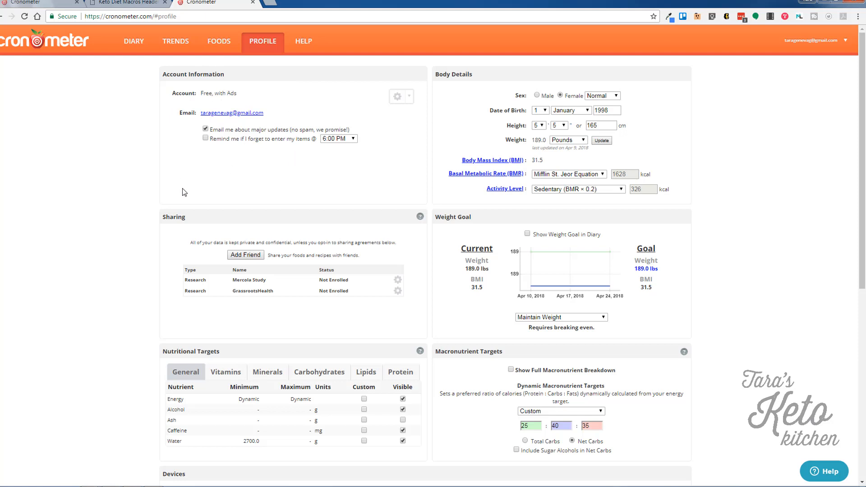
# Keep major-update emails on, enable the entry reminder at 12:00 PM, then open the BMR explanation.
pyautogui.click(206, 130)
pyautogui.click(207, 129)
pyautogui.click(207, 139)
pyautogui.click(343, 143)
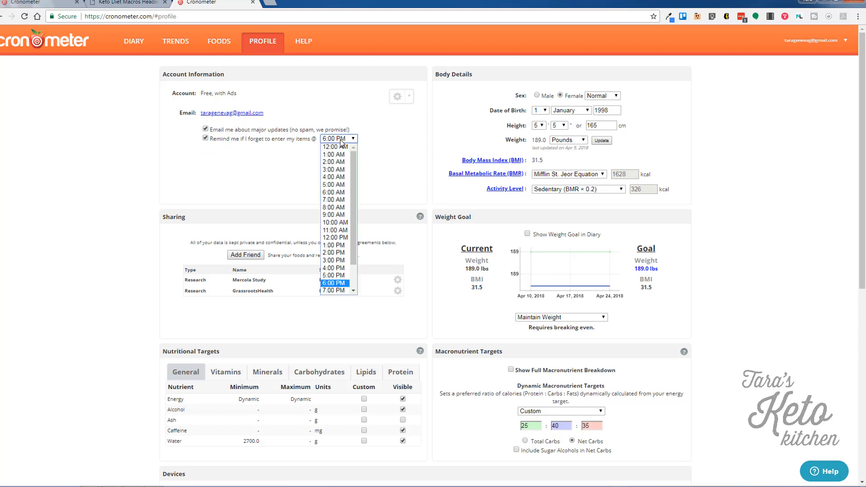
pyautogui.moveTo(351, 166); pyautogui.dragTo(350, 179)
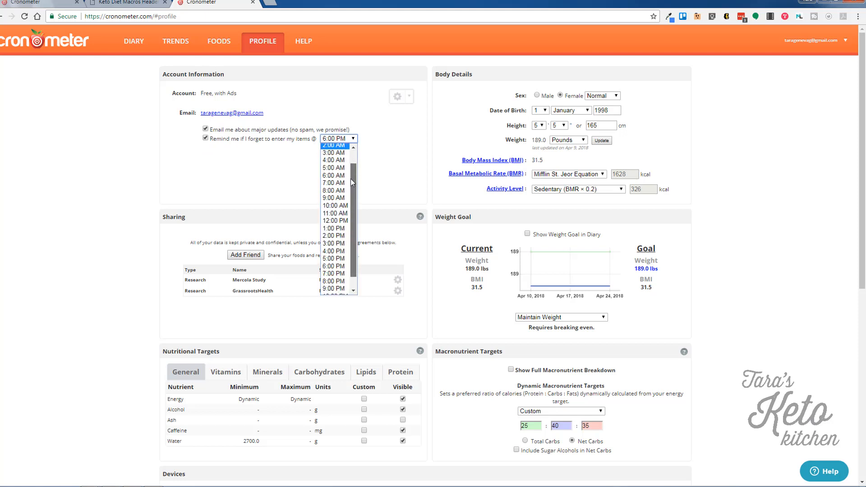
pyautogui.click(341, 223)
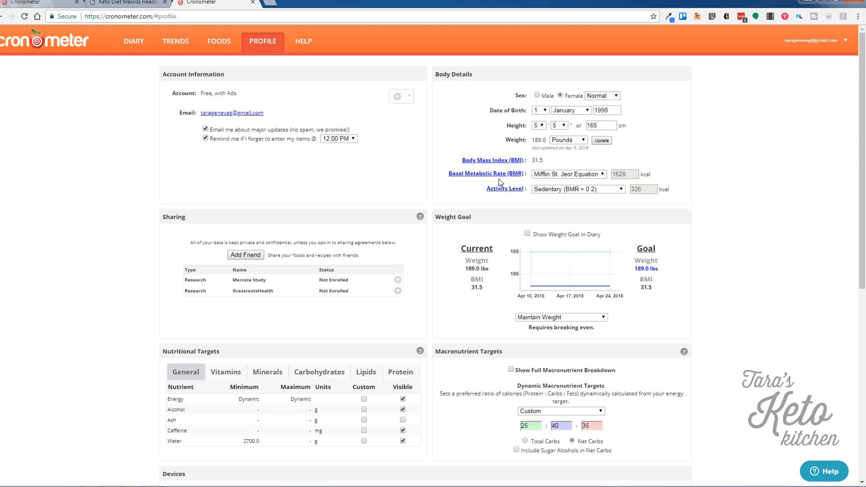
pyautogui.click(501, 174)
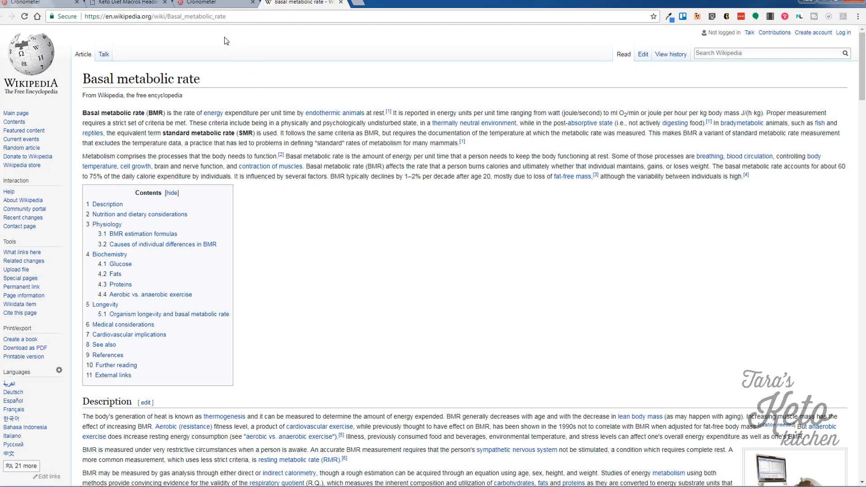
# Switch to the Keto Diet Macros Header tab, then back to the Cronometer profile.
pyautogui.click(130, 5)
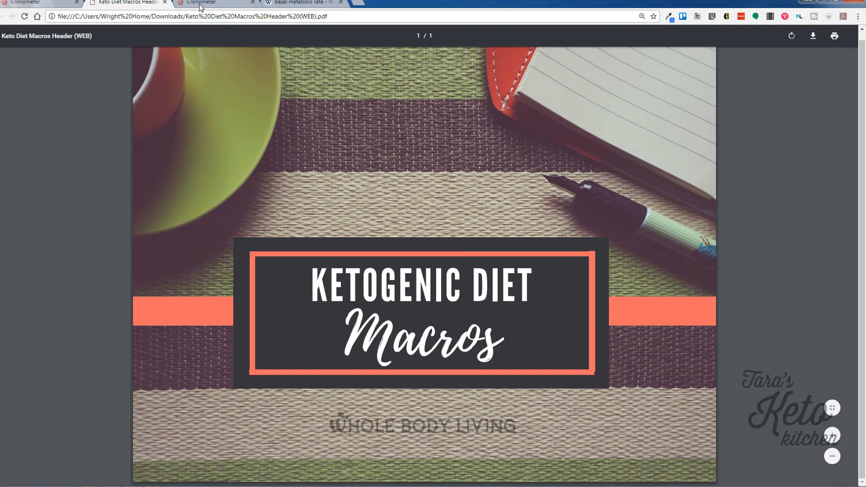
pyautogui.click(203, 4)
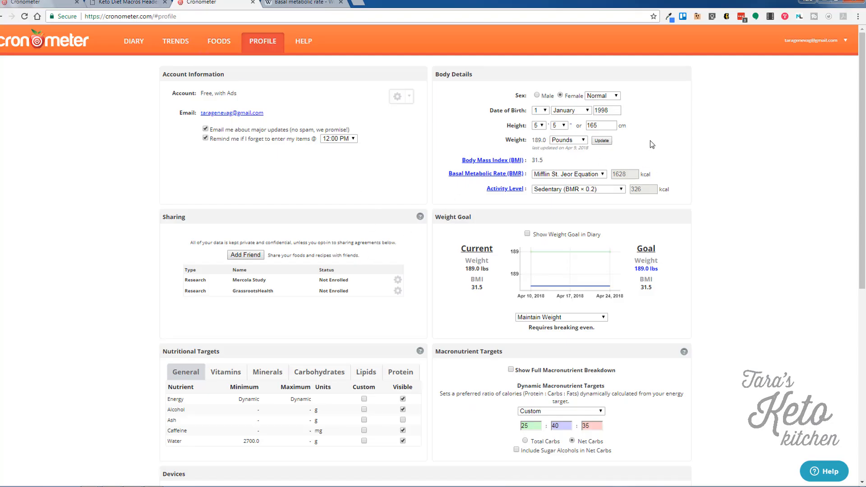
# Keep the Mifflin St. Jeor BMR equation and set the activity level to Sedentary.
pyautogui.click(570, 176)
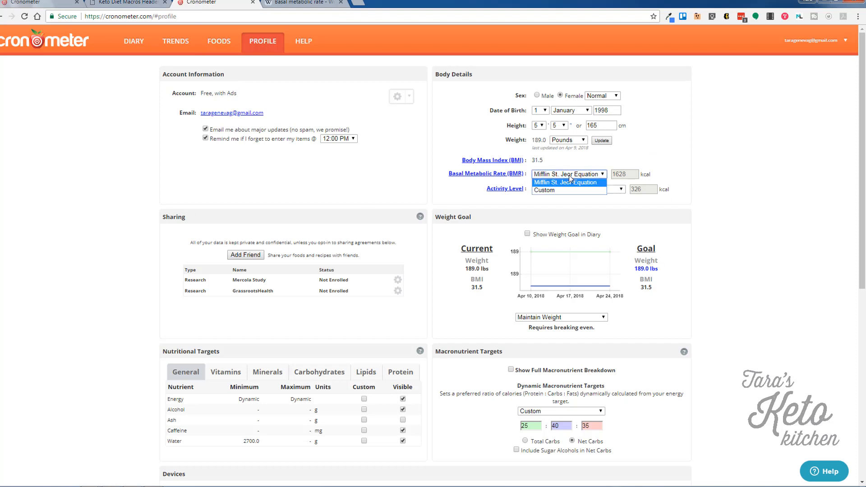
pyautogui.click(567, 183)
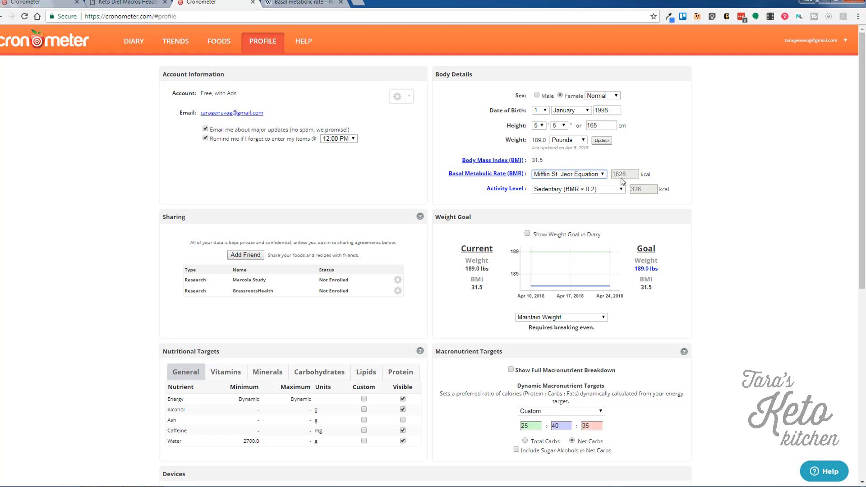
pyautogui.click(536, 193)
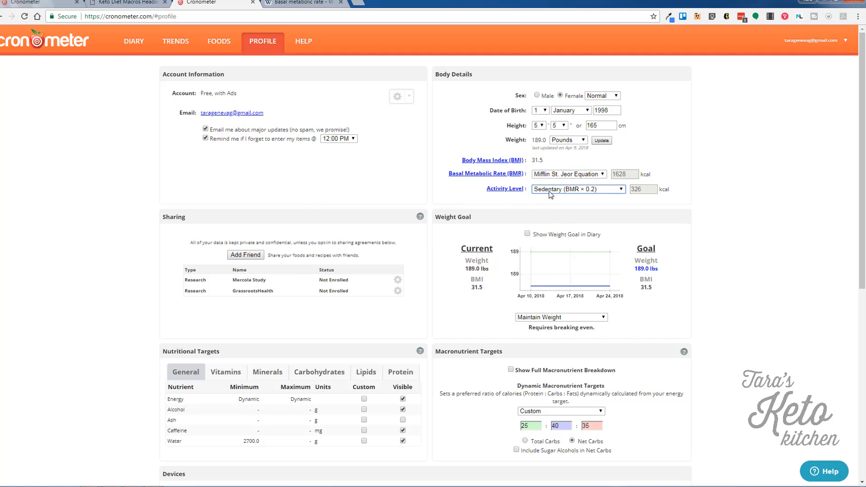
pyautogui.click(604, 192)
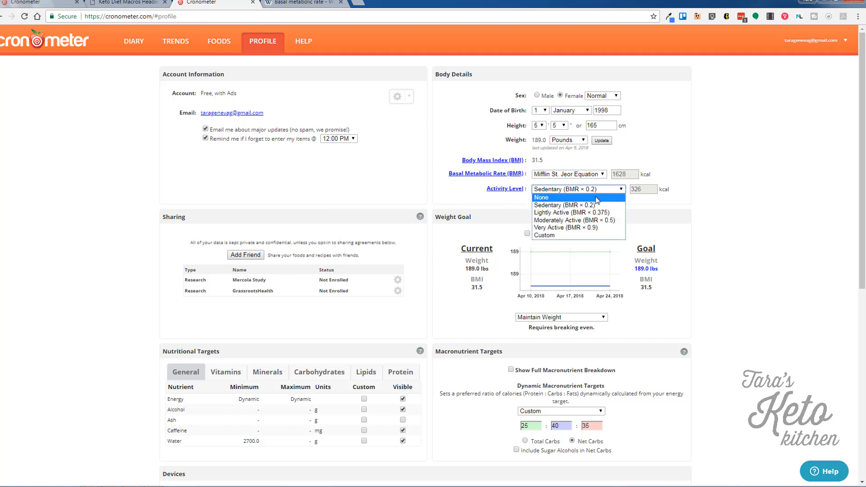
pyautogui.click(597, 197)
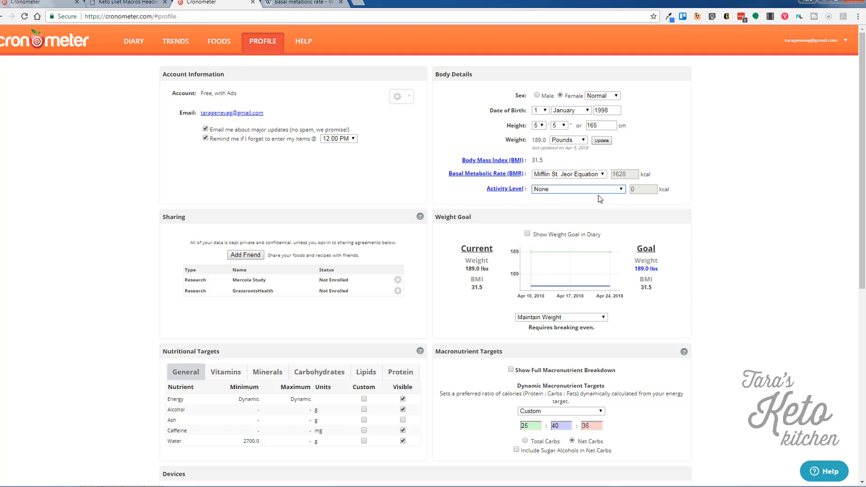
pyautogui.click(573, 190)
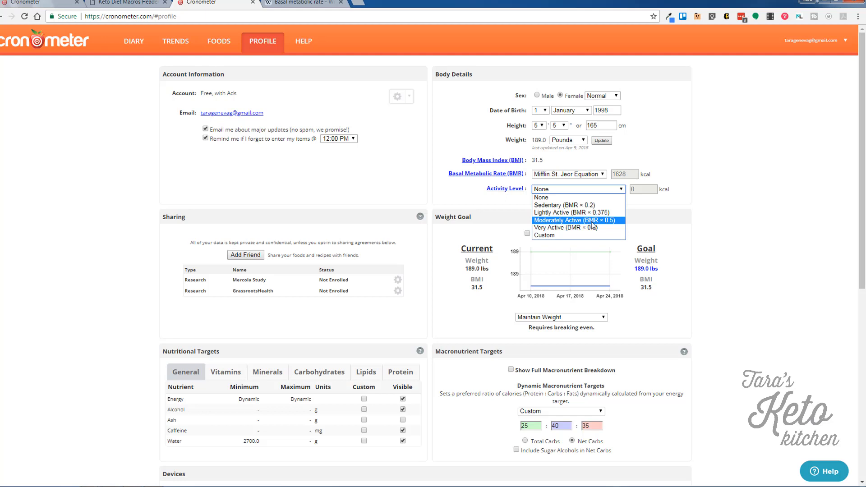
pyautogui.click(562, 205)
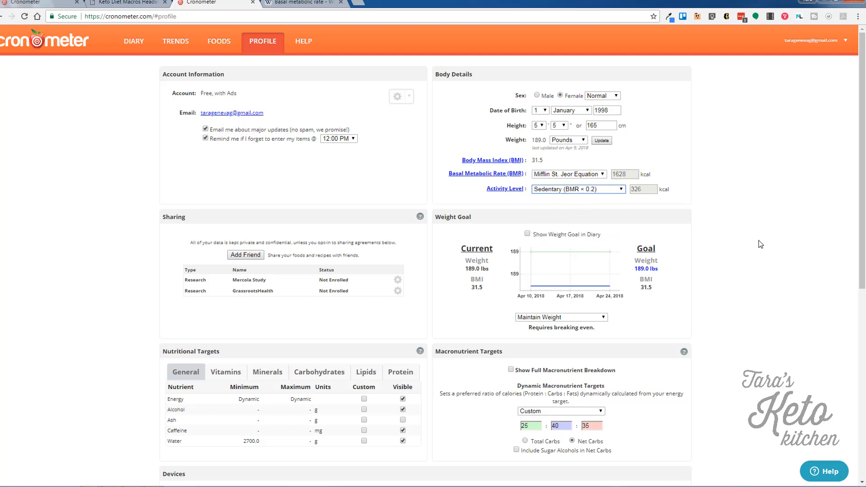
pyautogui.scroll(-1, 768, 308)
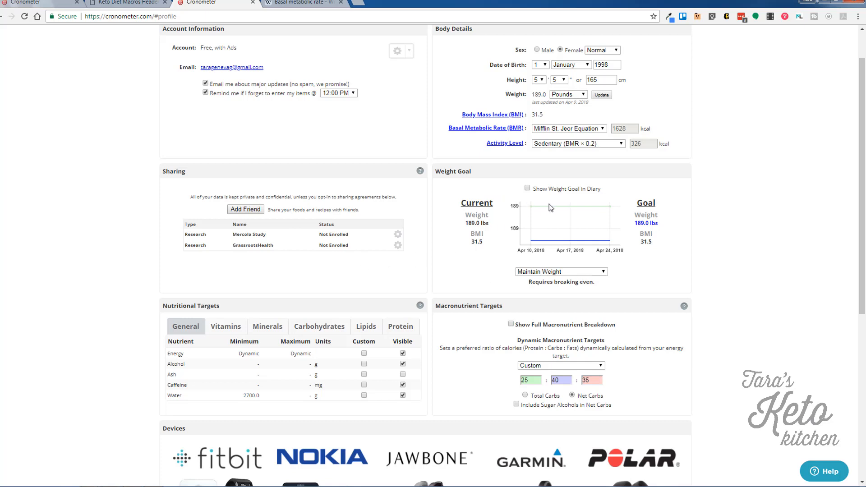
# Show the weight goal in the diary, try Lose 0.5 lbs/week, then revert to Maintain Weight.
pyautogui.click(528, 189)
pyautogui.click(572, 273)
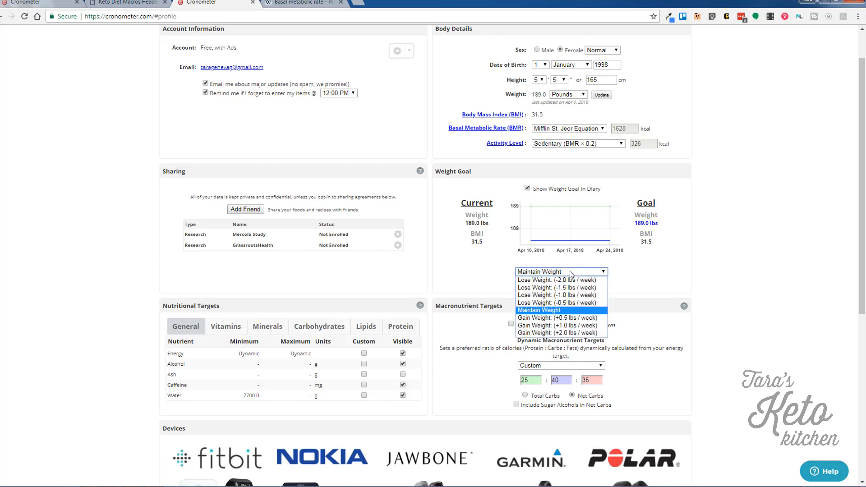
pyautogui.click(582, 306)
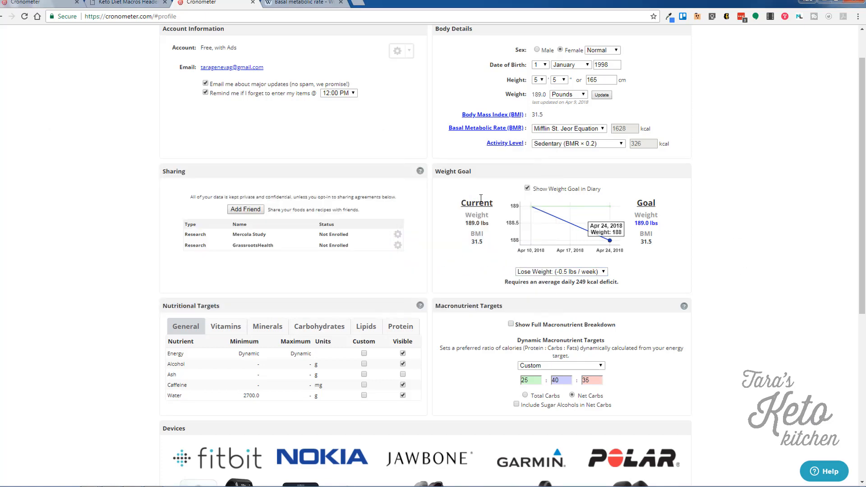
pyautogui.click(528, 189)
pyautogui.click(528, 189)
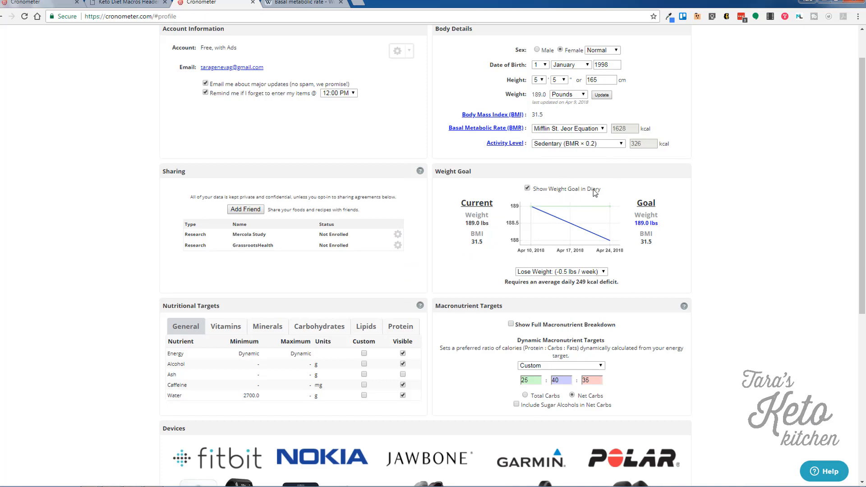
pyautogui.click(560, 272)
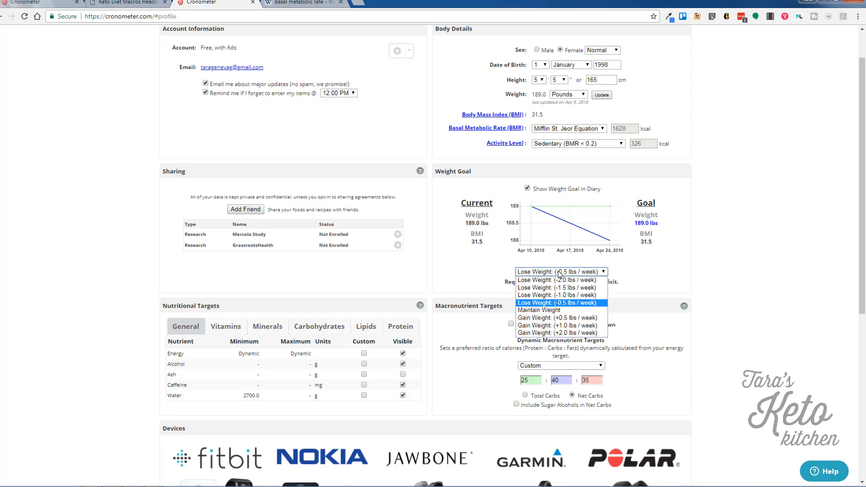
pyautogui.click(559, 310)
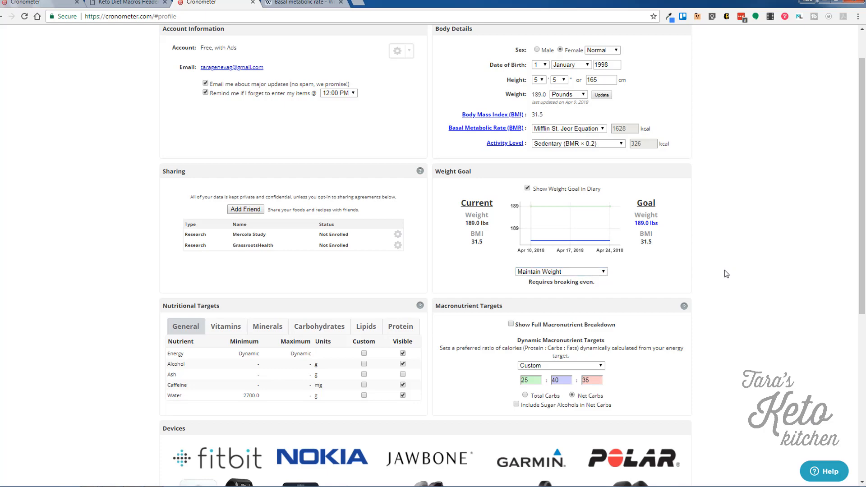
pyautogui.scroll(-1, 726, 274)
pyautogui.scroll(-2, 727, 274)
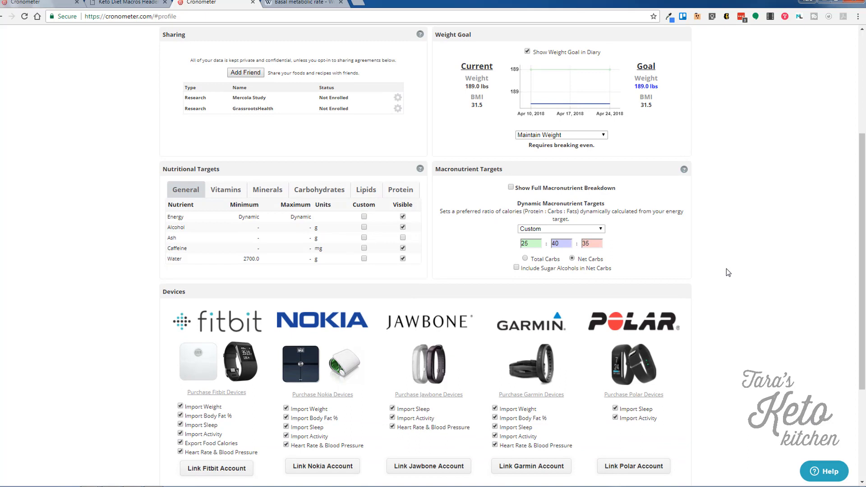
pyautogui.scroll(1, 731, 266)
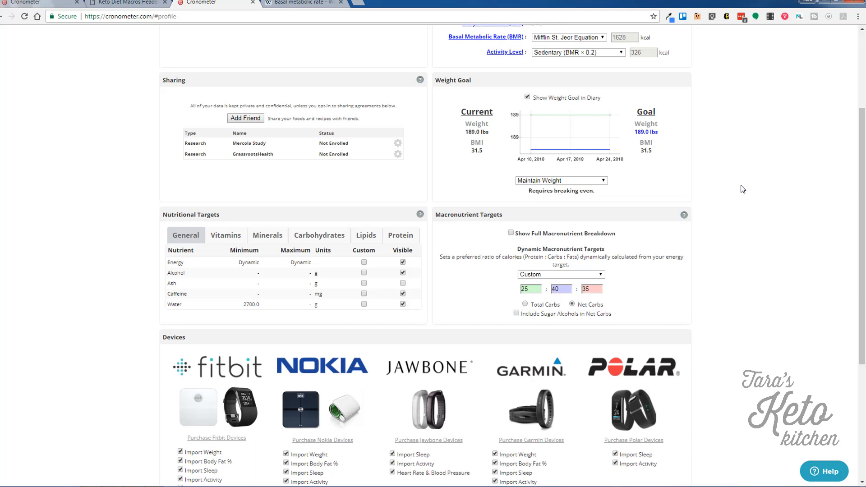
pyautogui.scroll(-1, 742, 189)
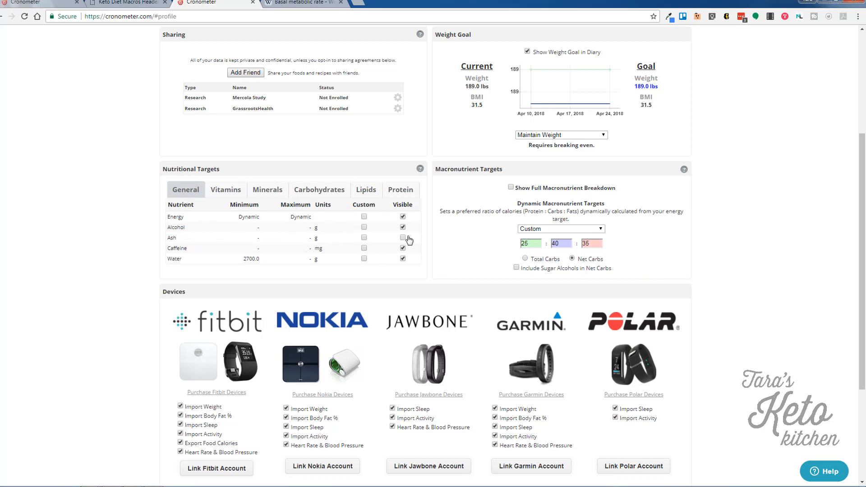
# Make Biotin, Choline, the carotenoids, Lycopene, Retinol and Retinol Activity Equivalent visible.
pyautogui.click(227, 190)
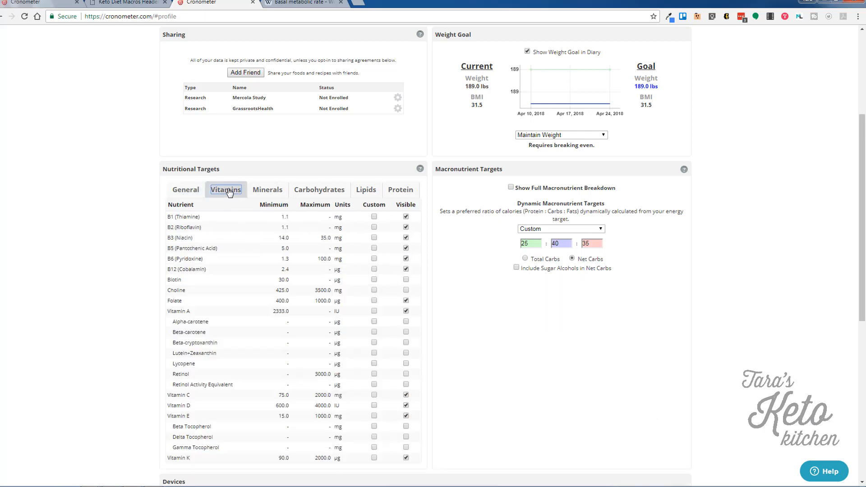
pyautogui.scroll(-2, 463, 334)
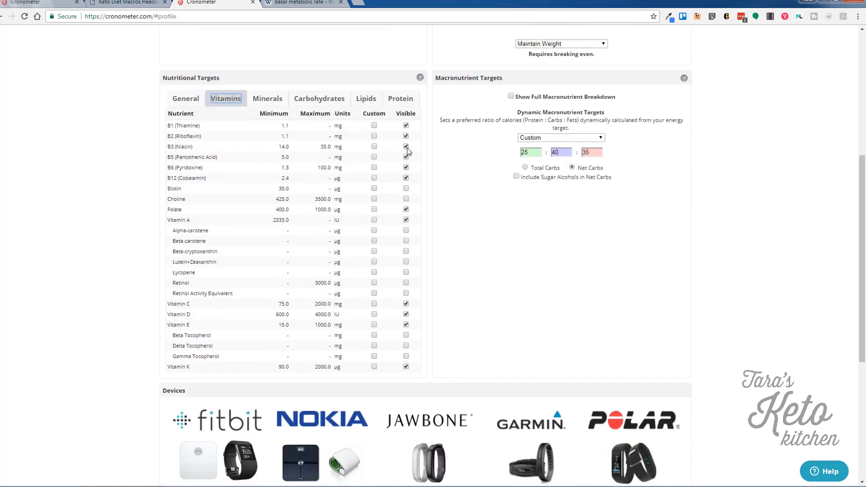
pyautogui.click(406, 189)
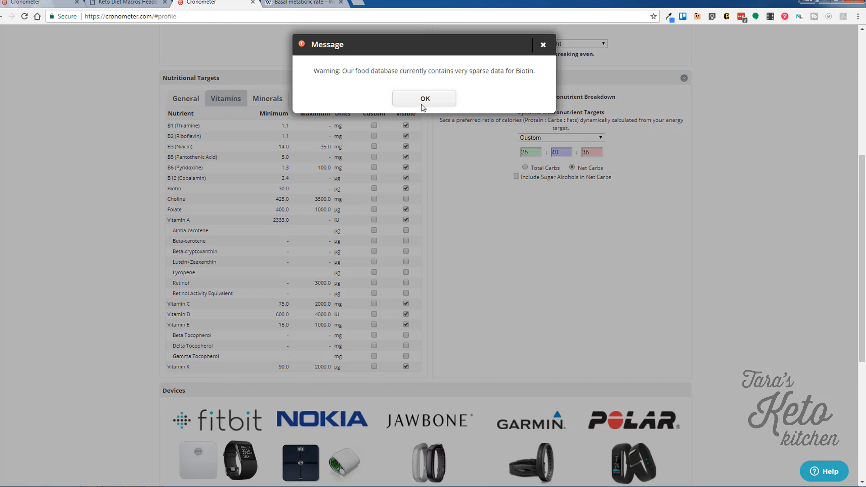
pyautogui.click(423, 105)
pyautogui.click(406, 199)
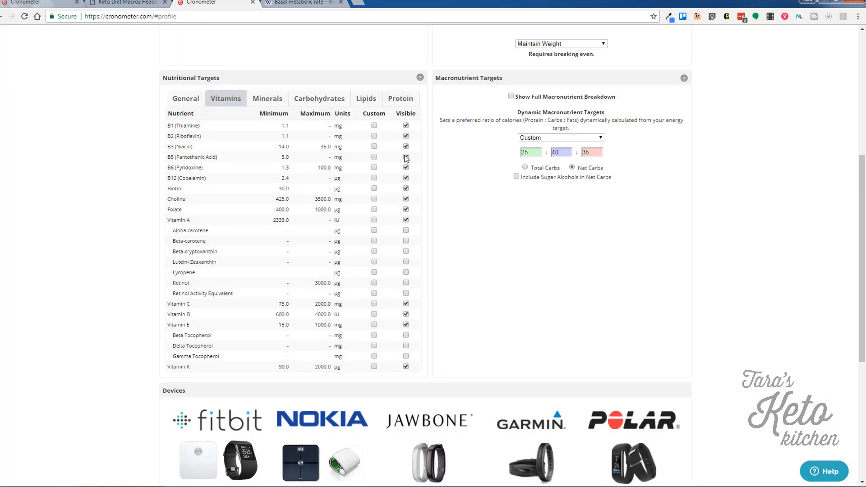
pyautogui.click(406, 230)
pyautogui.click(406, 241)
pyautogui.click(406, 252)
pyautogui.click(406, 261)
pyautogui.click(406, 272)
pyautogui.click(406, 283)
pyautogui.click(406, 293)
# Make Beta, Delta and Gamma Tocopherol visible, then show the mineral targets.
pyautogui.scroll(-2, 428, 289)
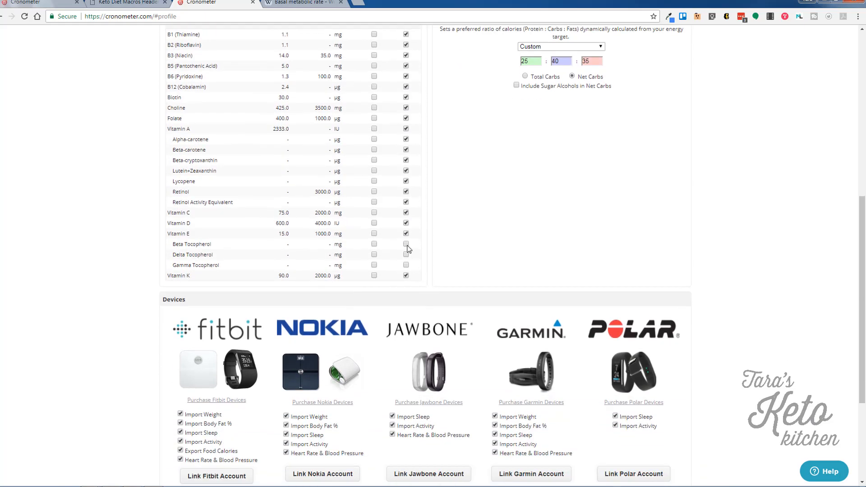
pyautogui.click(406, 244)
pyautogui.click(407, 254)
pyautogui.click(407, 265)
pyautogui.scroll(3, 449, 252)
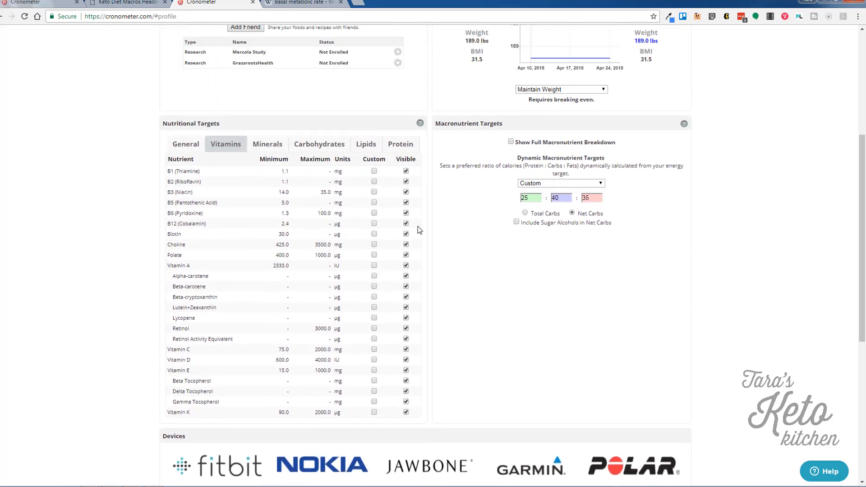
pyautogui.click(267, 144)
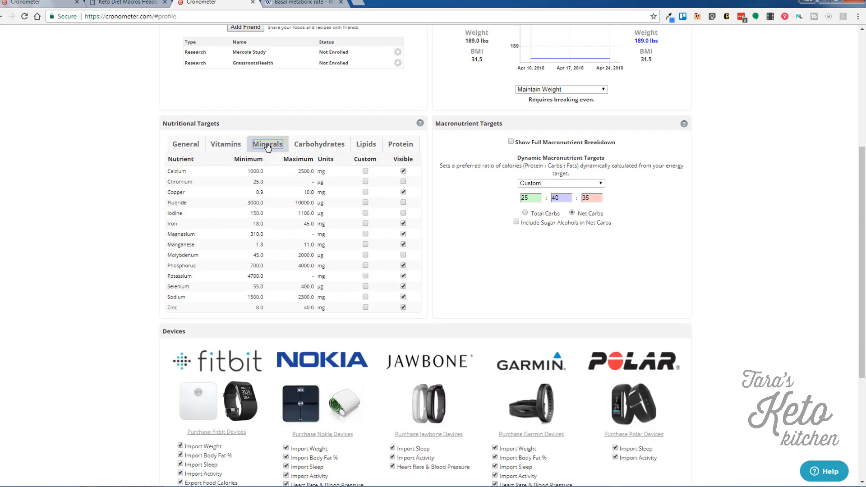
# Make Chromium, Iodine, Fluoride and Molybdenum visible, dismissing each sparse-data warning, then show Carbohydrates.
pyautogui.click(404, 182)
pyautogui.click(419, 100)
pyautogui.click(404, 192)
pyautogui.click(403, 213)
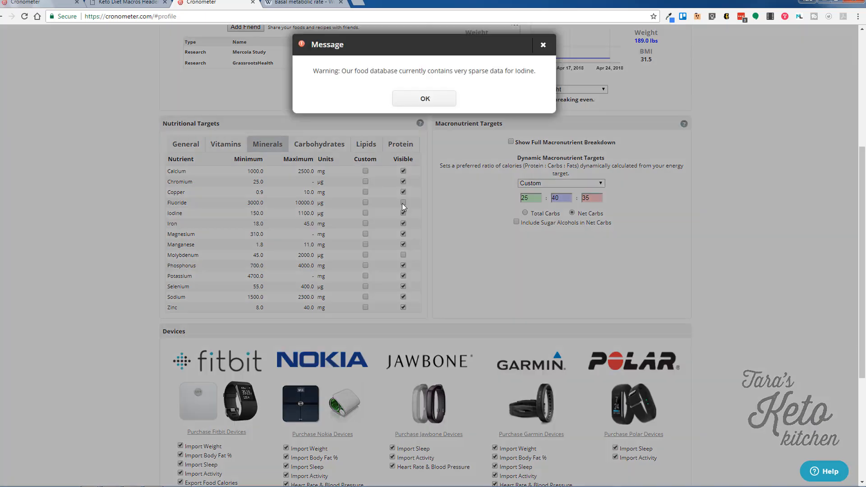
pyautogui.click(412, 100)
pyautogui.click(403, 203)
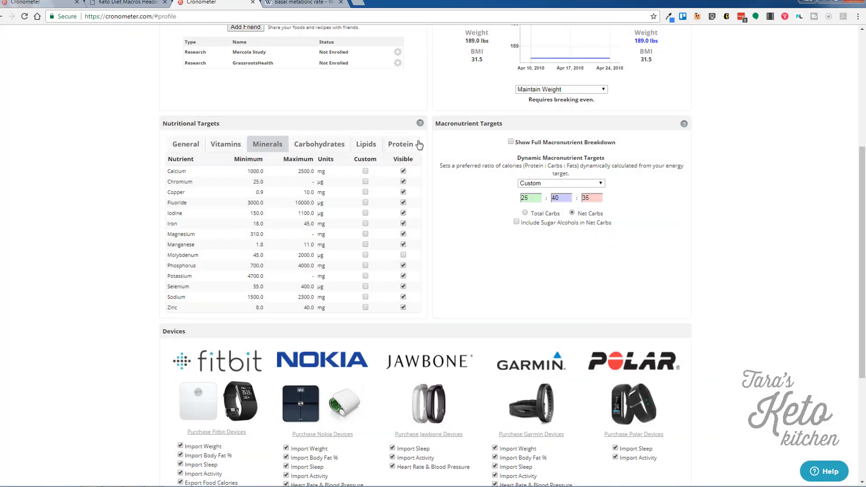
pyautogui.click(403, 255)
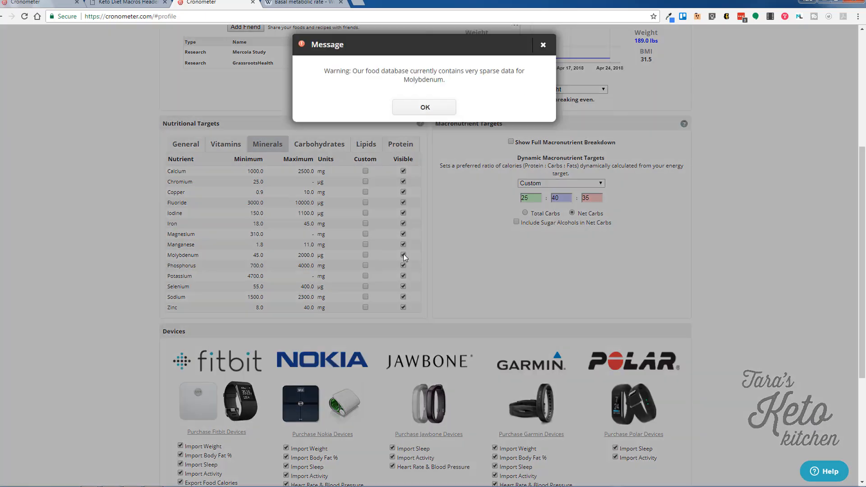
pyautogui.click(424, 109)
pyautogui.click(330, 145)
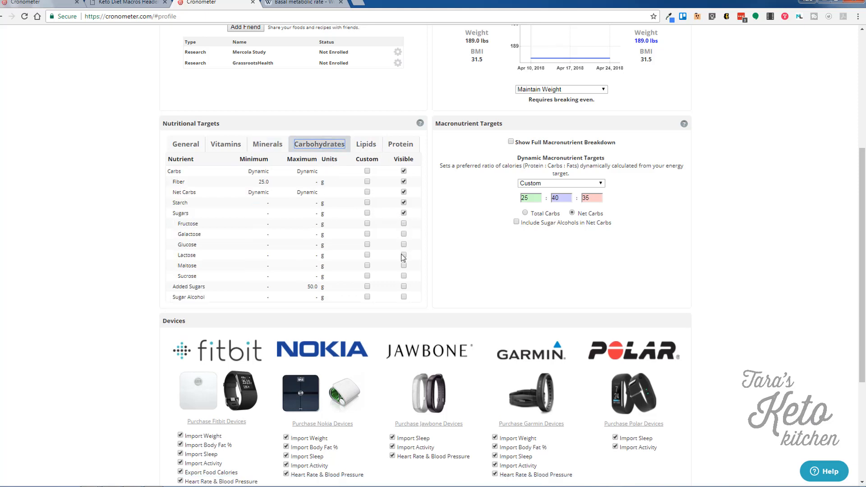
# Make Added Sugars and seven amino acids visible, then enable the full macronutrient breakdown.
pyautogui.click(404, 287)
pyautogui.click(367, 147)
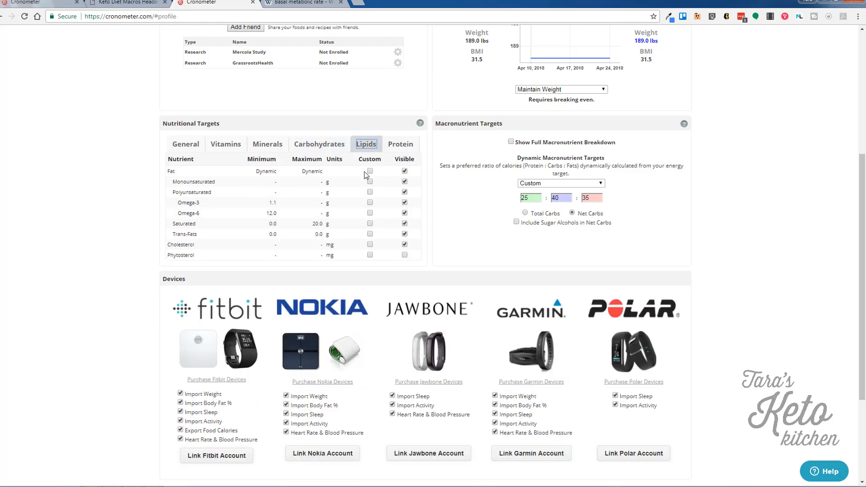
pyautogui.click(401, 144)
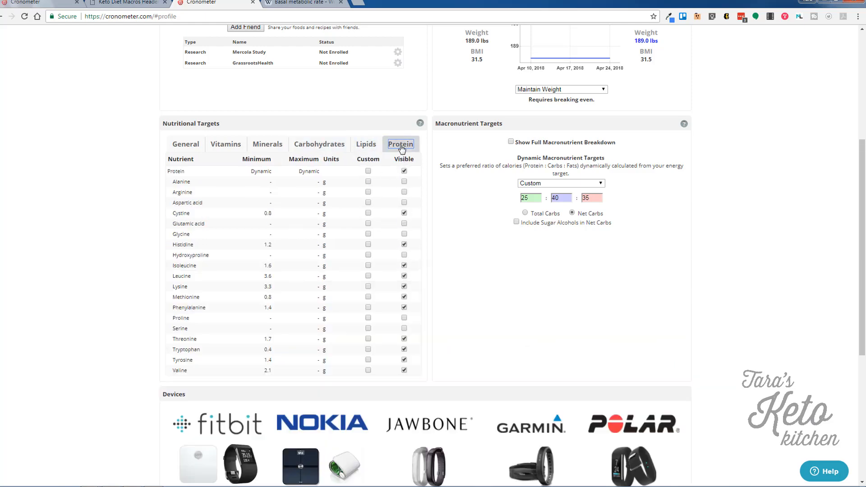
pyautogui.click(404, 182)
pyautogui.click(404, 192)
pyautogui.click(404, 203)
pyautogui.click(404, 224)
pyautogui.click(404, 234)
pyautogui.click(404, 255)
pyautogui.click(405, 319)
pyautogui.click(193, 145)
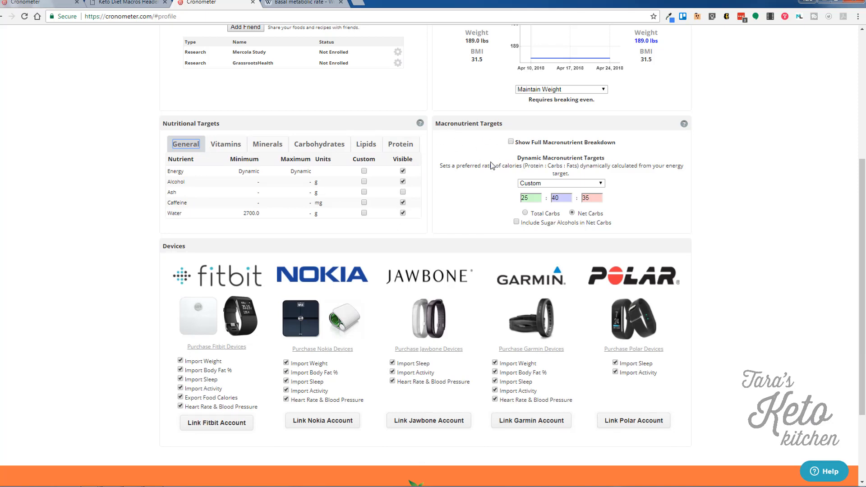
pyautogui.click(512, 142)
# Choose the High Fat / Ketogenic macro preset with Rigorous strictness.
pyautogui.click(583, 184)
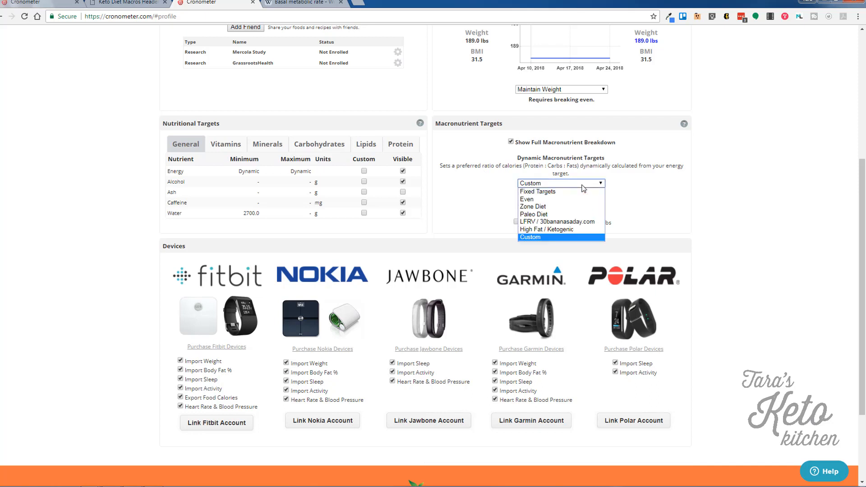
pyautogui.click(579, 231)
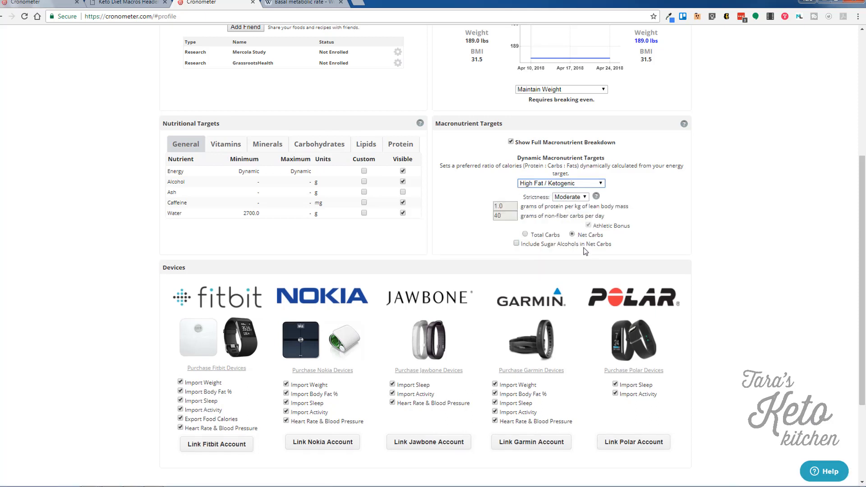
pyautogui.click(581, 199)
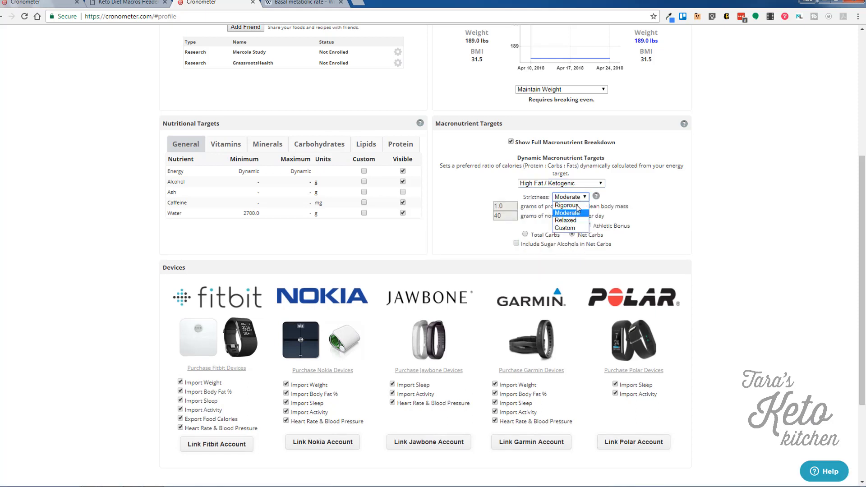
pyautogui.click(577, 206)
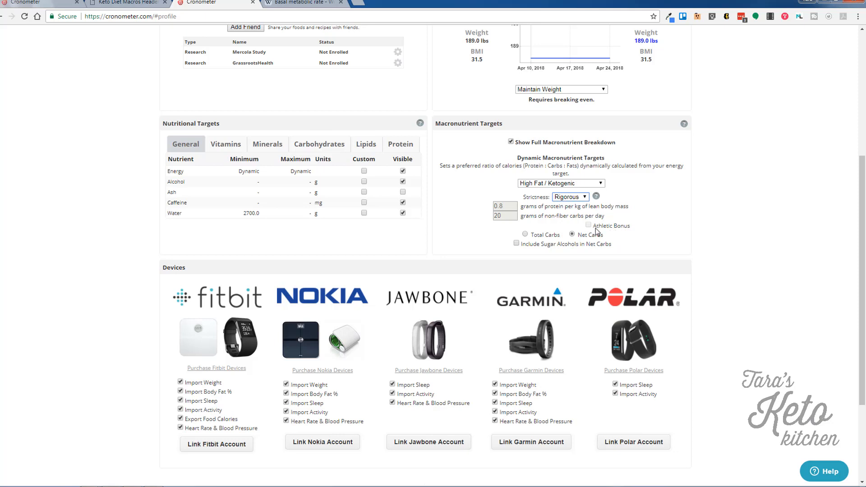
# Compare Moderate and Relaxed strictness, then settle on Rigorous: 0.8 g protein per kg lean mass, 20 g carbs.
pyautogui.moveTo(614, 231)
pyautogui.click(577, 200)
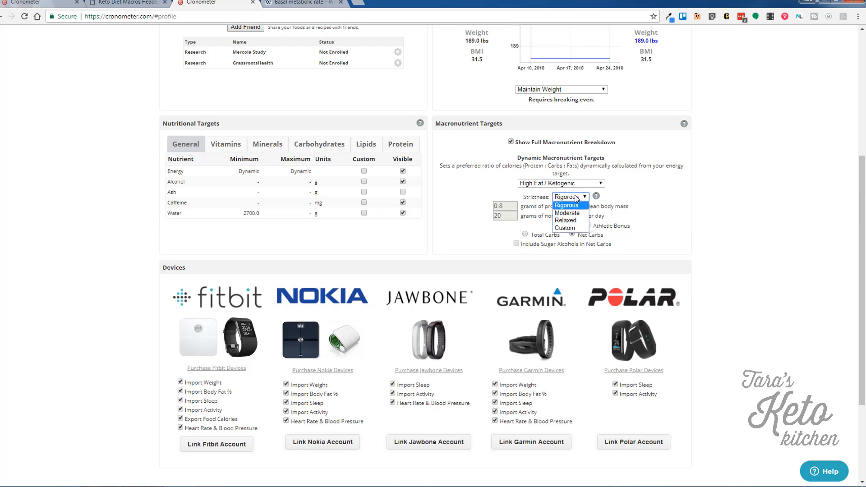
pyautogui.click(571, 213)
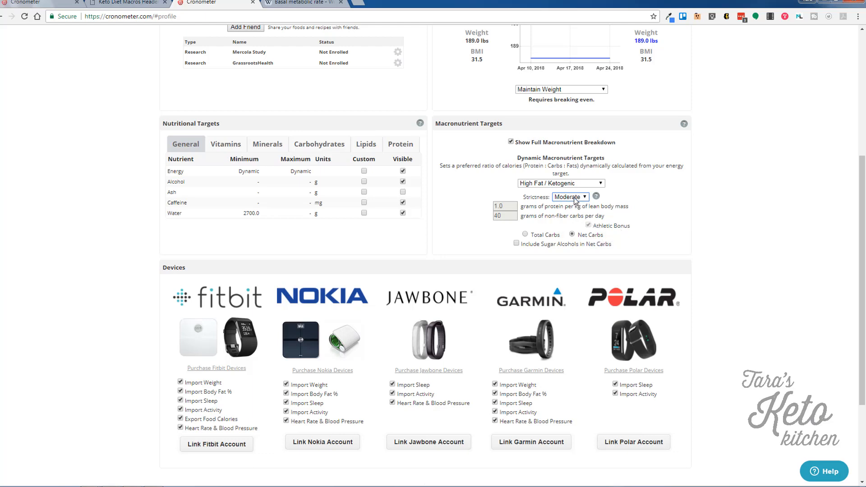
pyautogui.click(576, 199)
pyautogui.click(575, 221)
pyautogui.click(575, 198)
pyautogui.click(574, 216)
pyautogui.click(561, 200)
pyautogui.click(564, 205)
pyautogui.scroll(-3, 733, 307)
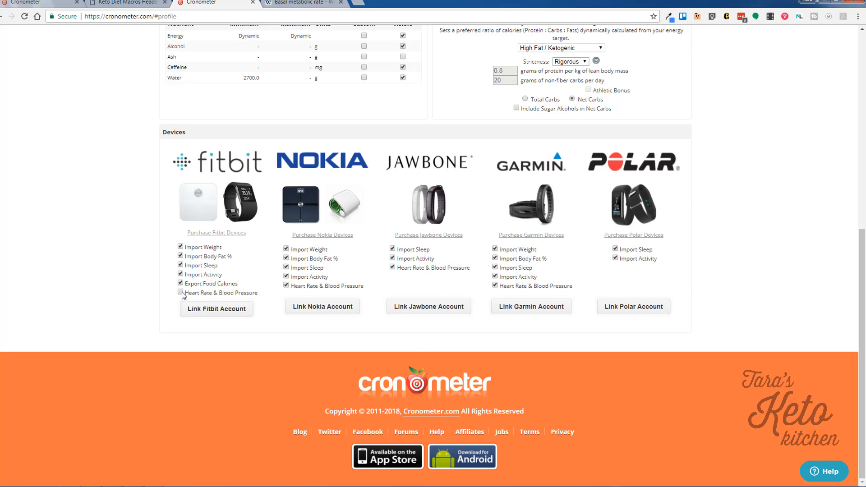
# Scroll up and down the profile page to review the High Fat / Ketogenic targets.
pyautogui.scroll(8, 716, 421)
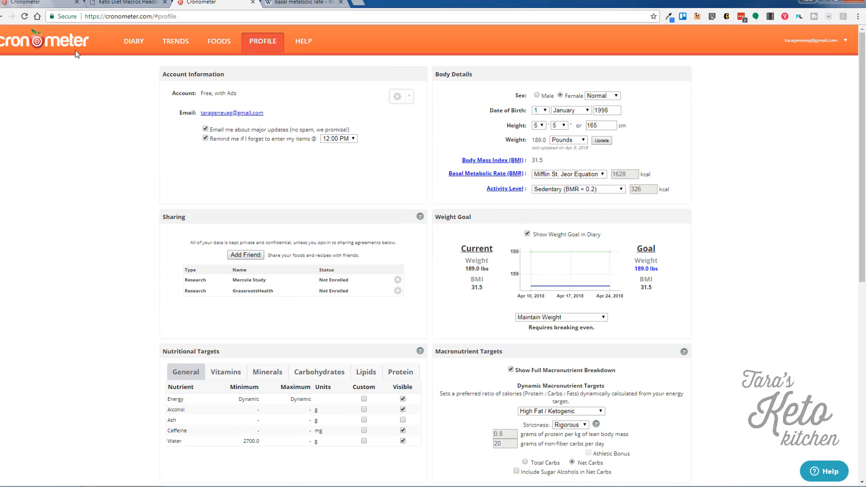
pyautogui.scroll(-10, 763, 334)
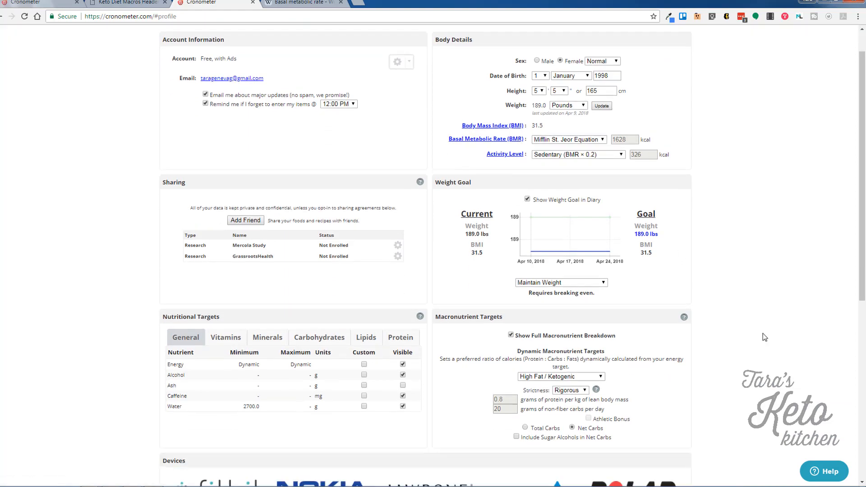
pyautogui.scroll(10, 755, 307)
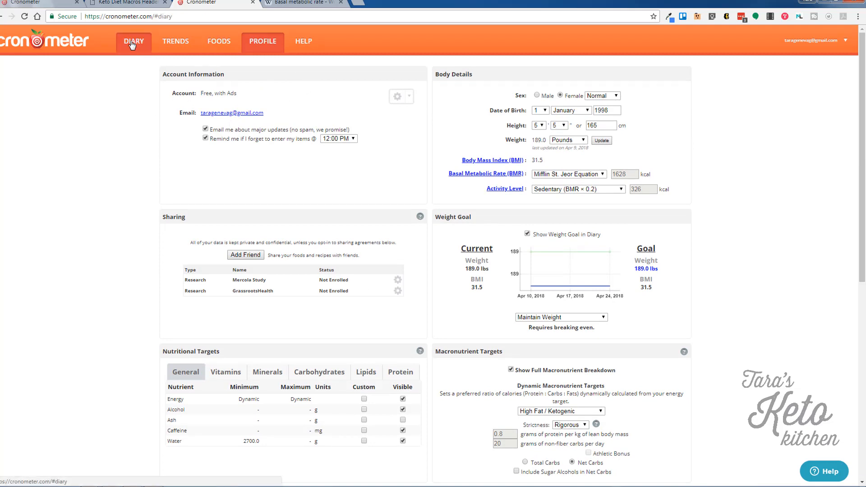
# Return to the April 10 diary and open Diary Settings from its gear menu.
pyautogui.click(132, 45)
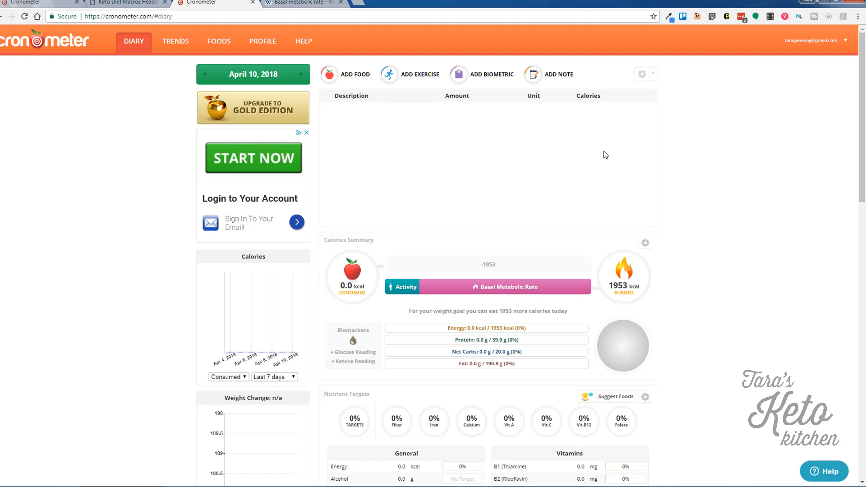
pyautogui.click(654, 75)
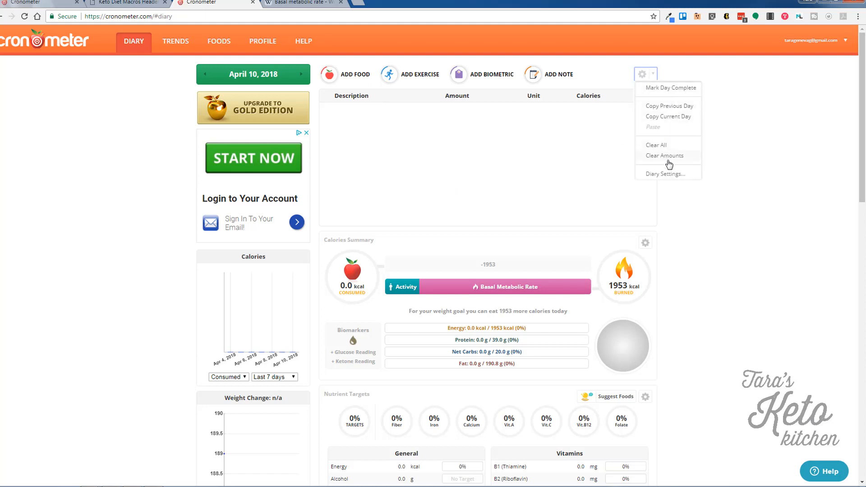
pyautogui.click(666, 175)
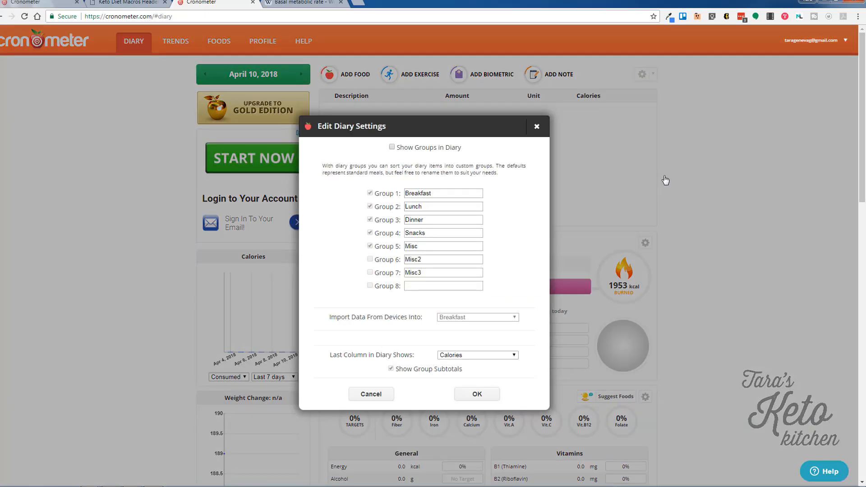
# Toggle meal grouping on and off, then try Carbs and then Fat for the last diary column.
pyautogui.click(392, 148)
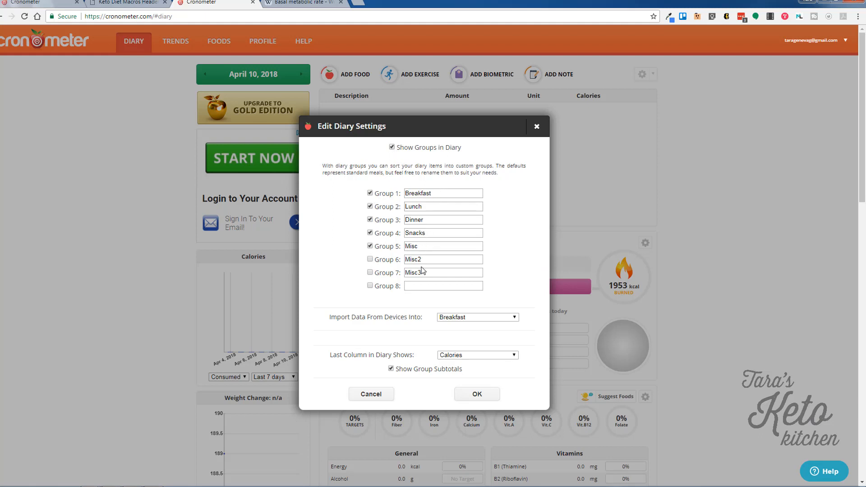
pyautogui.click(392, 148)
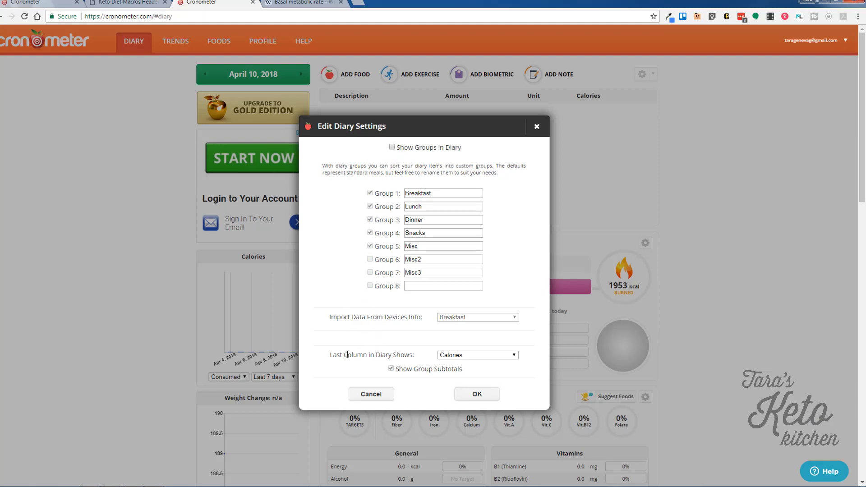
pyautogui.click(471, 356)
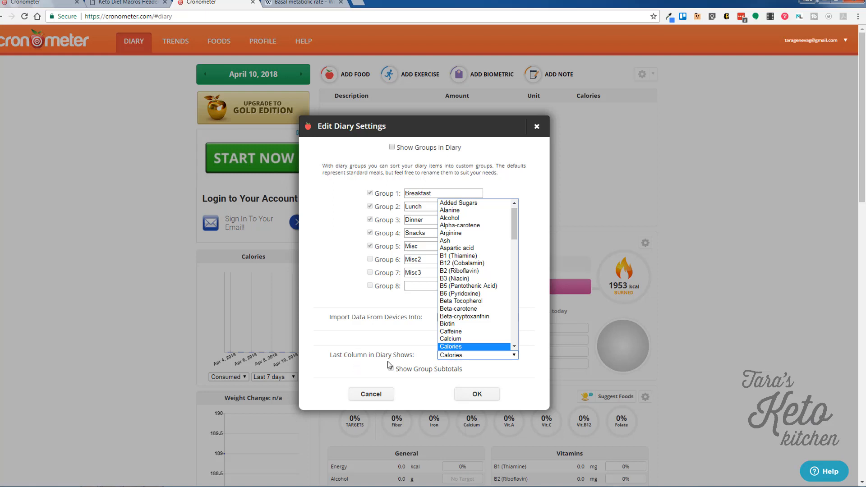
pyautogui.scroll(-3, 471, 279)
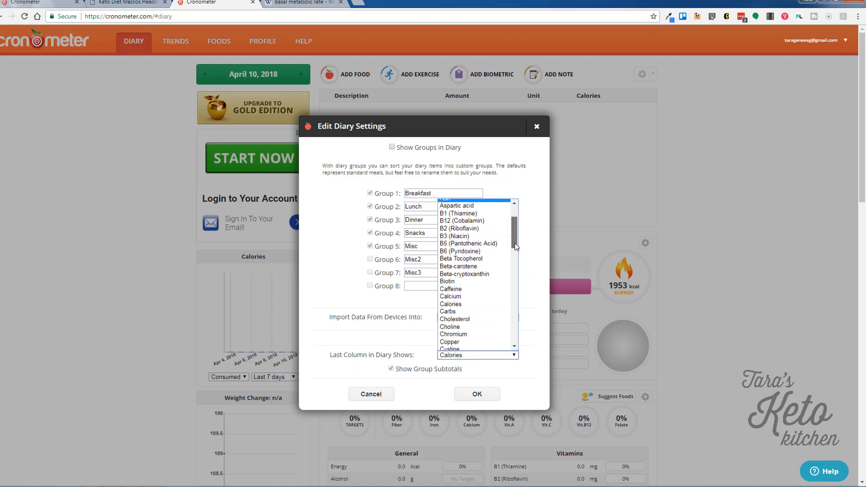
pyautogui.click(466, 301)
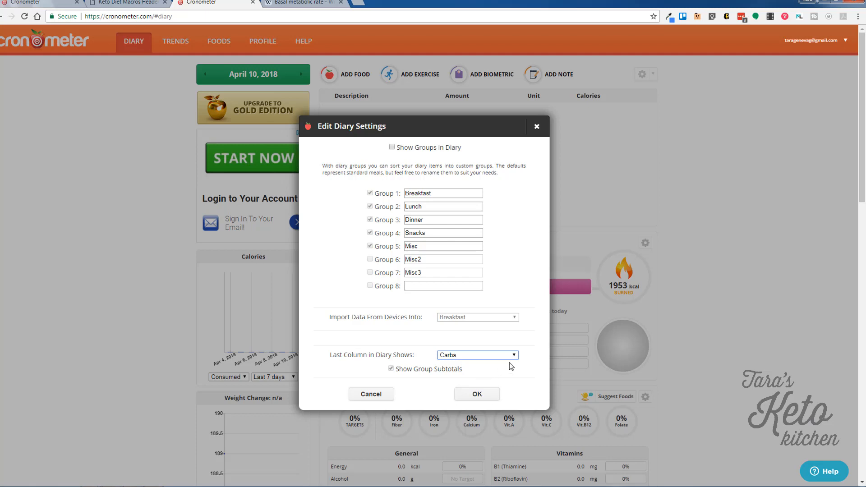
pyautogui.click(499, 355)
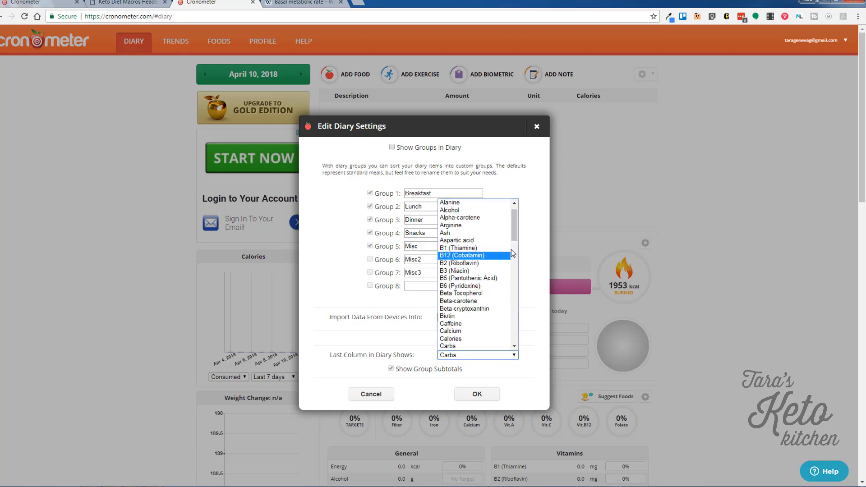
pyautogui.moveTo(516, 231); pyautogui.dragTo(515, 261)
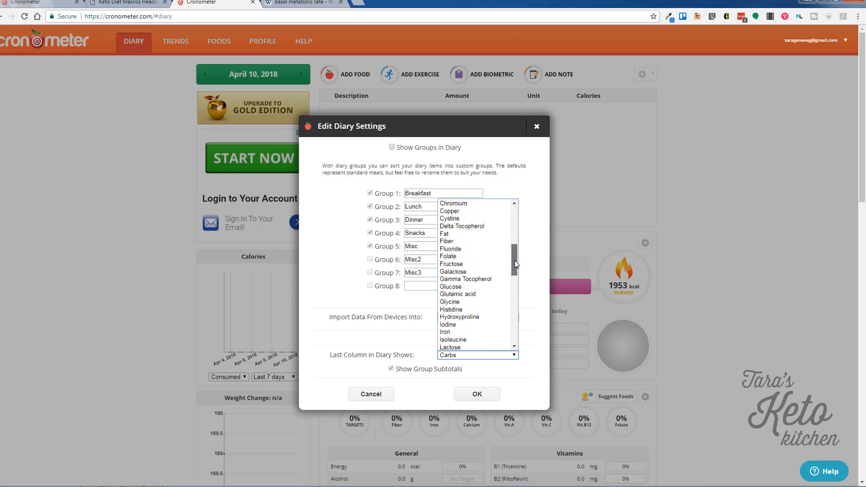
pyautogui.click(494, 235)
# Step the last column back to Carbs, save the settings, and dismiss the Gold subscription notice.
pyautogui.click(515, 354)
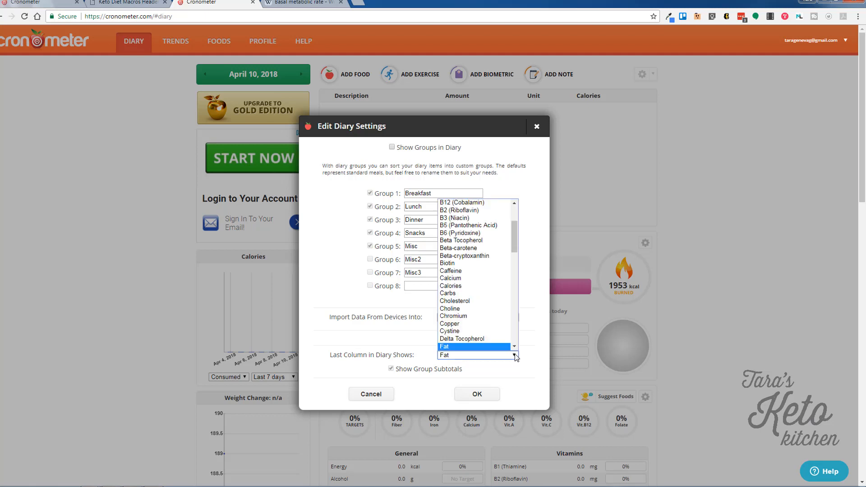
pyautogui.scroll(2, 503, 324)
pyautogui.scroll(-2, 502, 323)
pyautogui.press('Up')
pyautogui.press('Up')
pyautogui.press('Up')
pyautogui.press('Up')
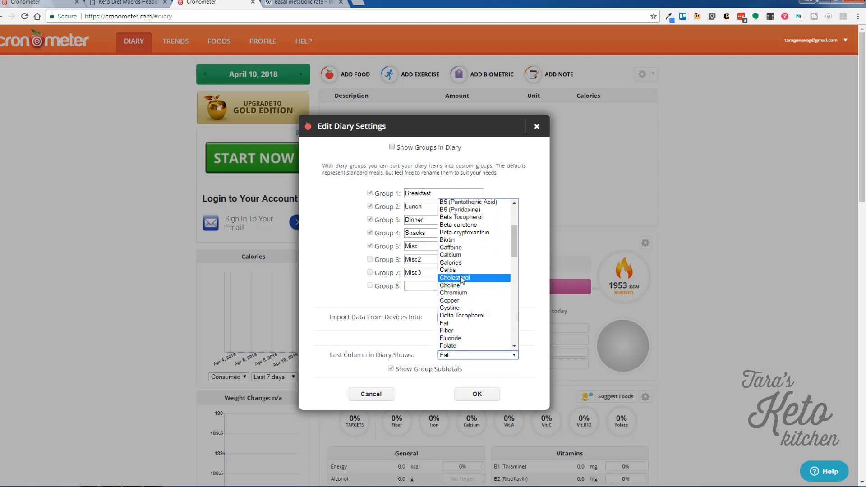
pyautogui.press('Return')
pyautogui.click(482, 393)
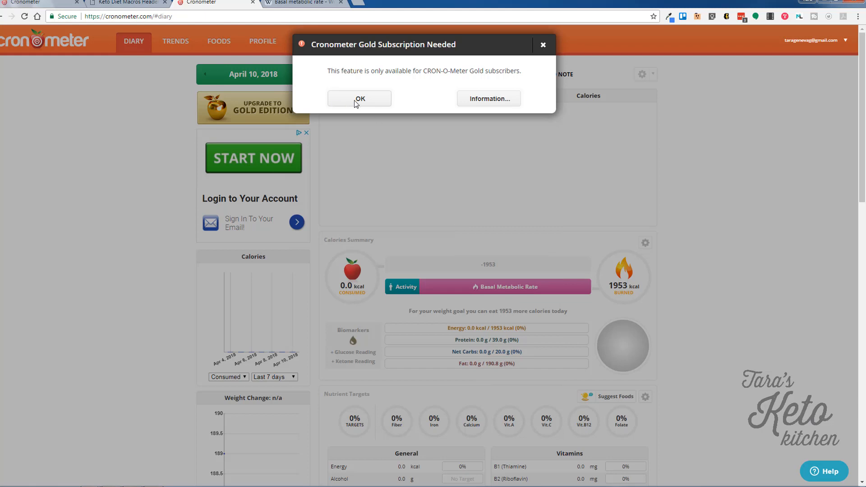
pyautogui.click(358, 99)
# Reopen Diary Settings, set the last column to Fat, save, and dismiss the Gold-only notice again.
pyautogui.click(654, 73)
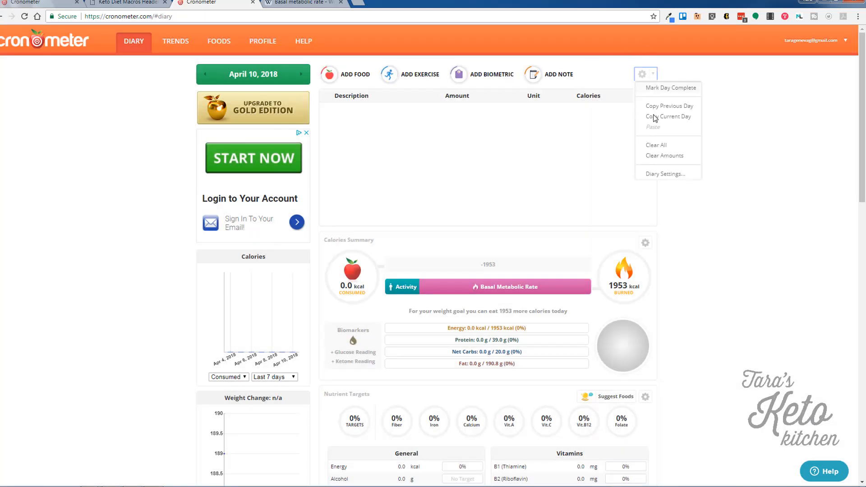
pyautogui.click(655, 174)
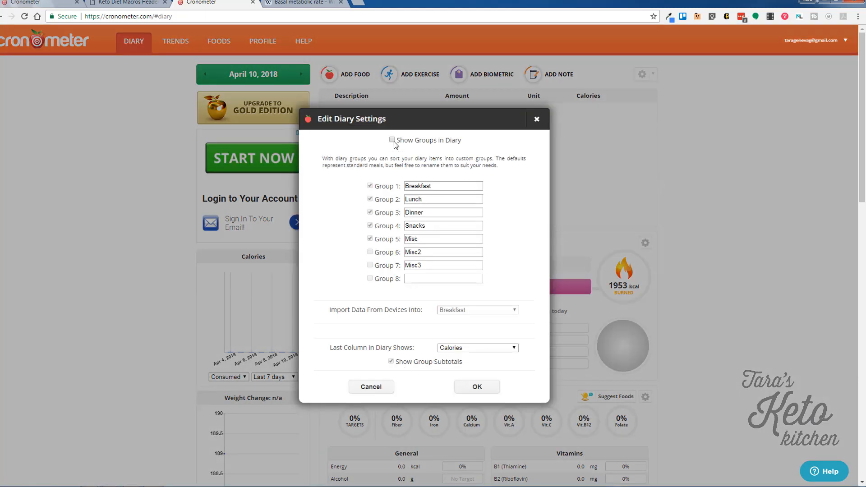
pyautogui.click(467, 352)
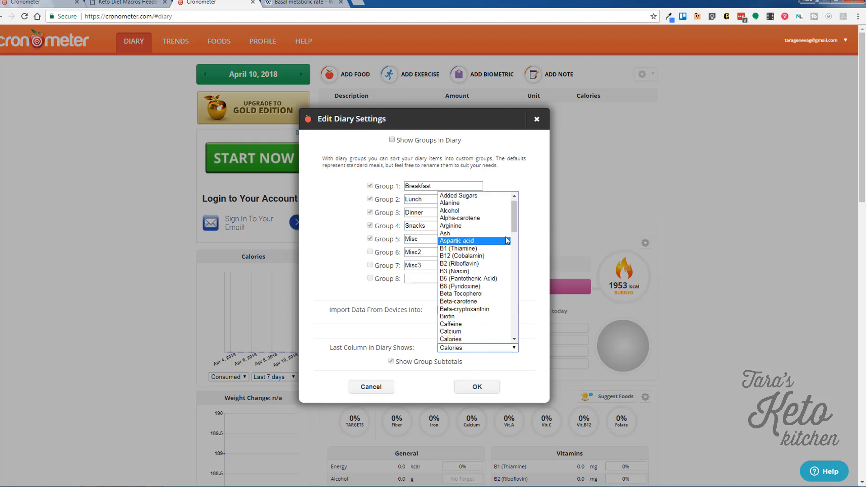
pyautogui.moveTo(513, 222); pyautogui.dragTo(514, 261)
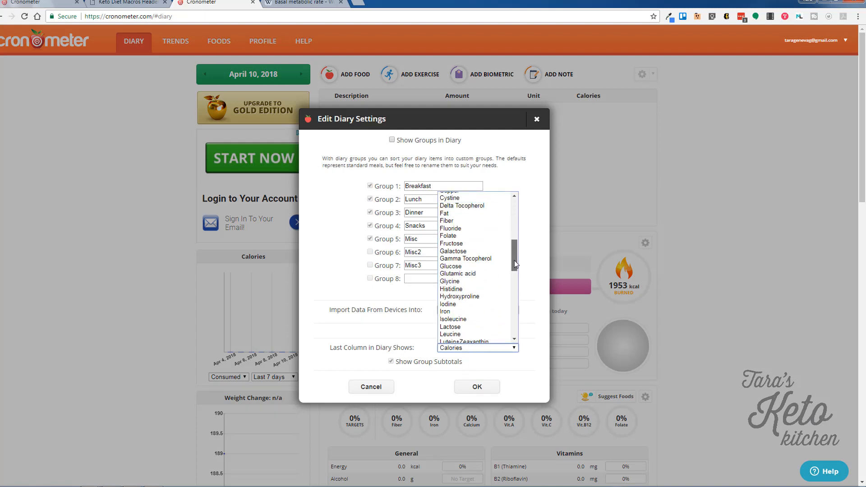
pyautogui.click(464, 214)
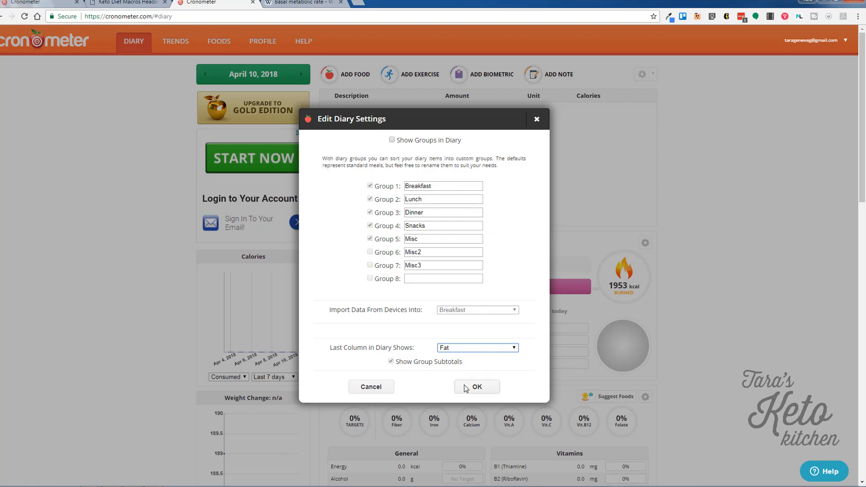
pyautogui.click(465, 387)
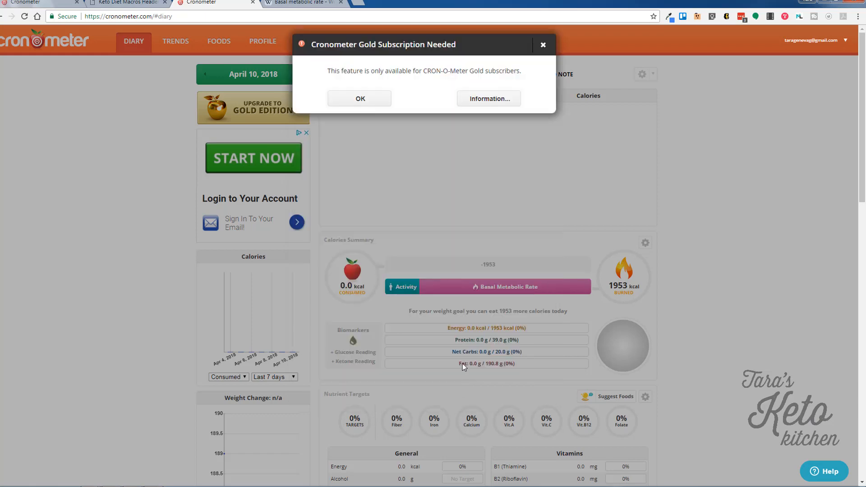
pyautogui.click(360, 99)
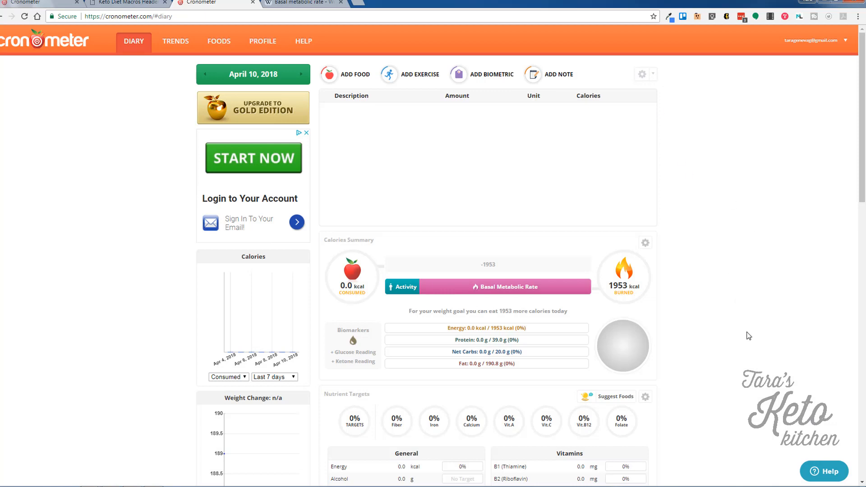
pyautogui.scroll(-1, 749, 336)
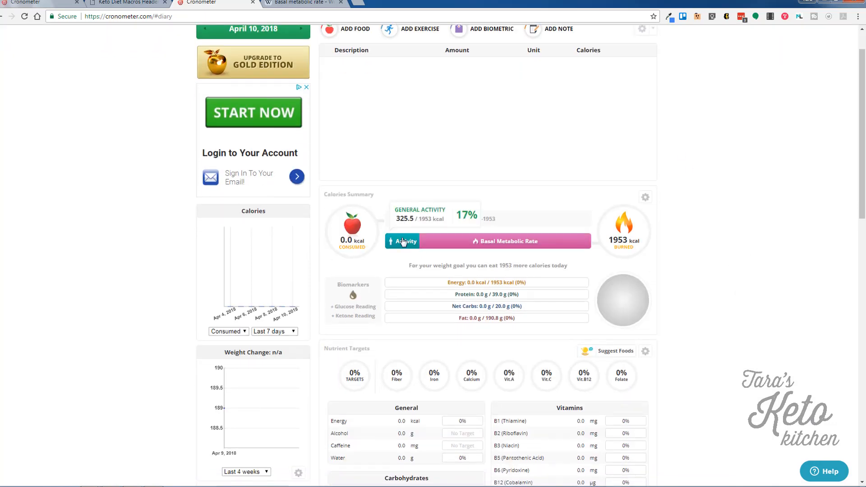
pyautogui.moveTo(459, 247)
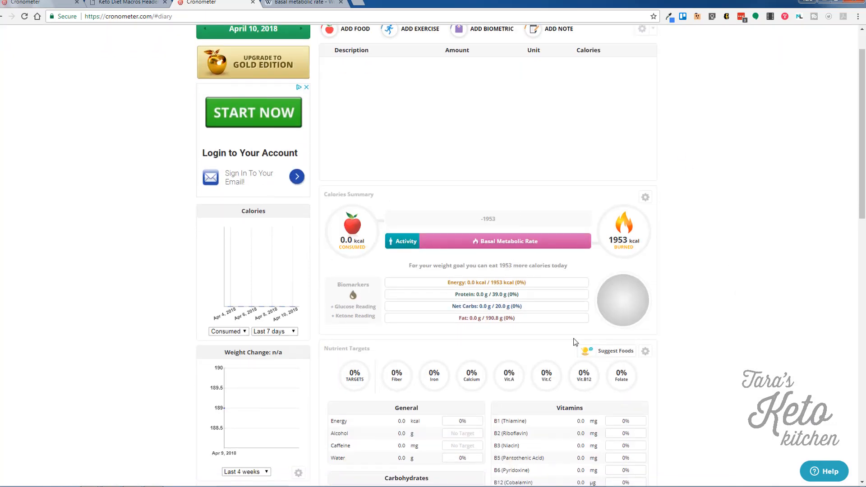
pyautogui.scroll(-2, 575, 341)
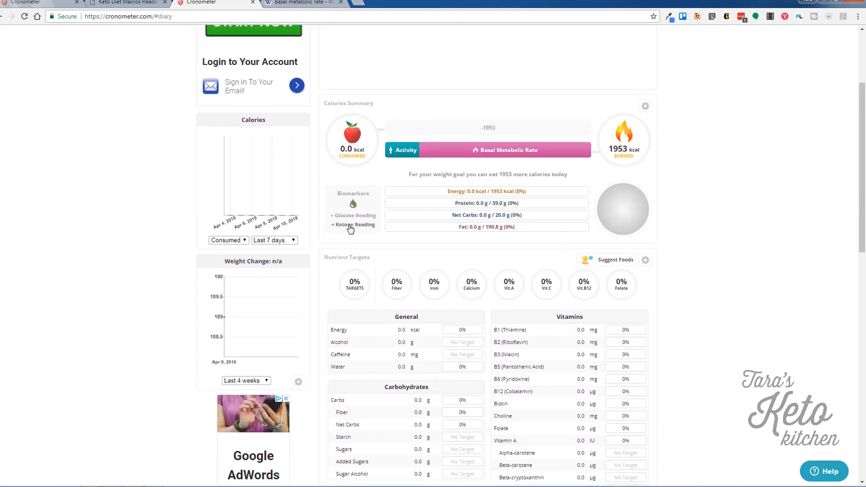
pyautogui.scroll(-2, 494, 250)
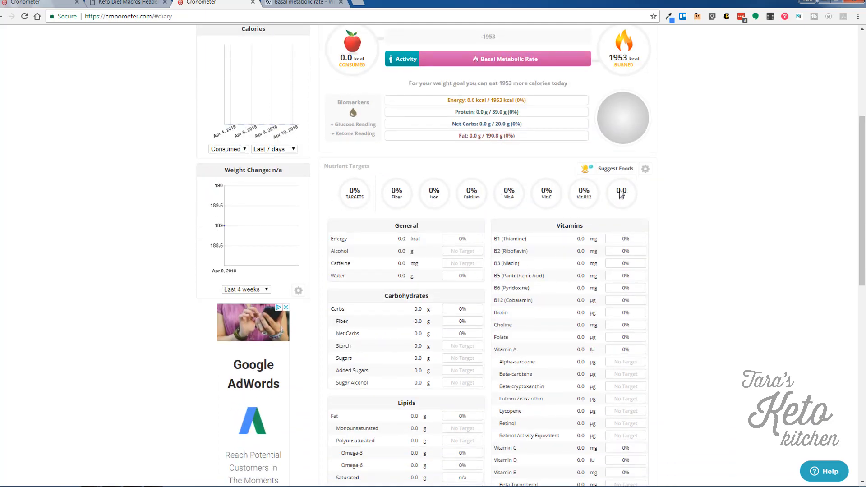
pyautogui.scroll(-10, 606, 360)
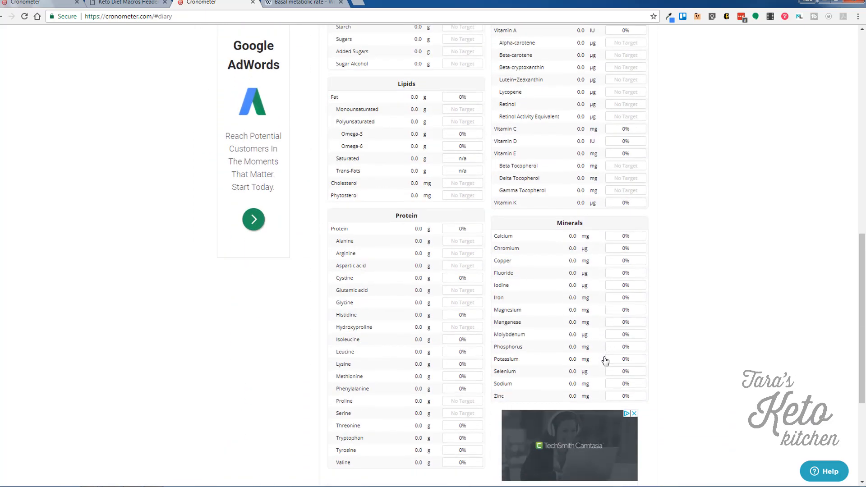
pyautogui.scroll(6, 603, 359)
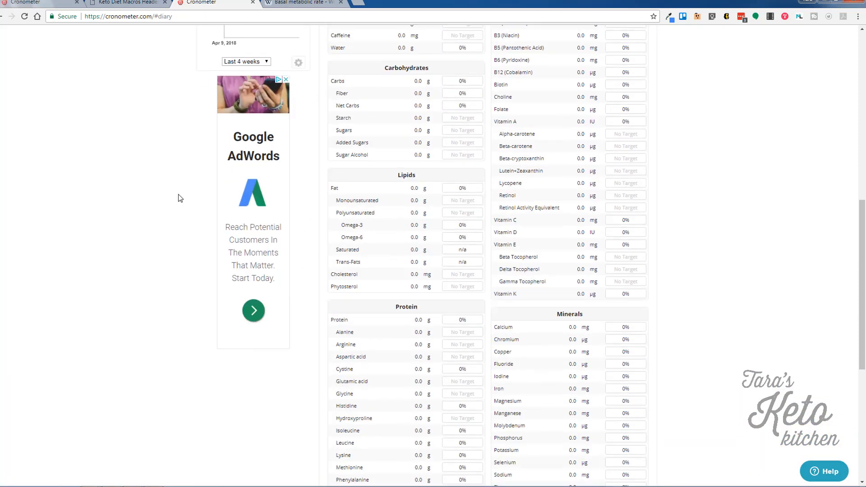
pyautogui.scroll(10, 180, 248)
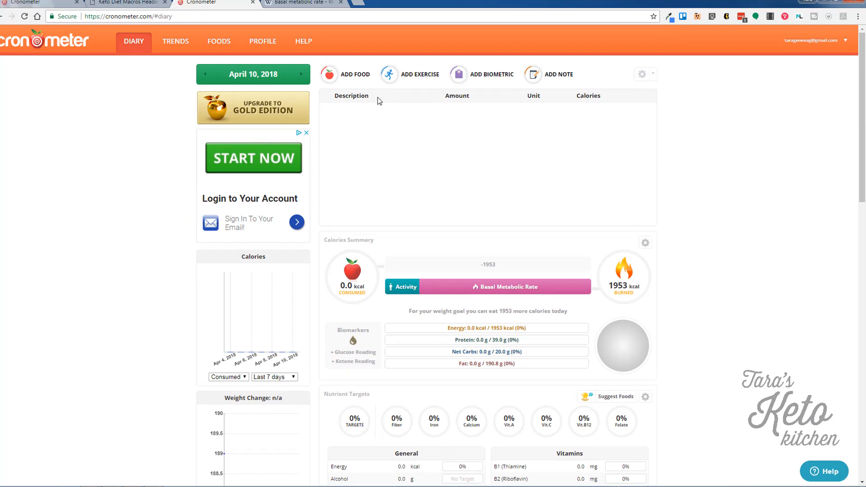
pyautogui.click(356, 74)
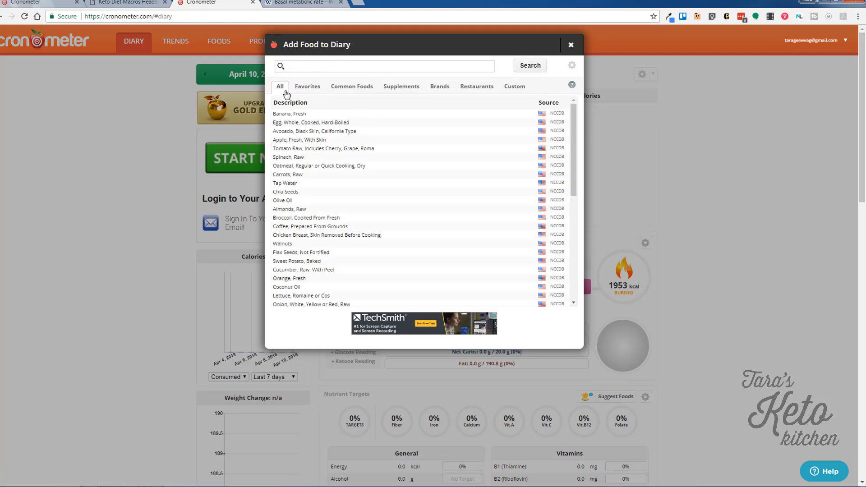
pyautogui.click(304, 87)
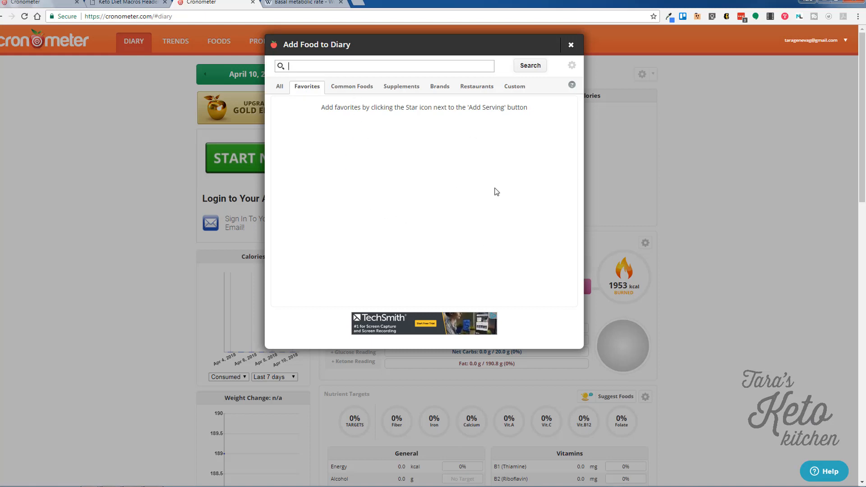
pyautogui.click(356, 89)
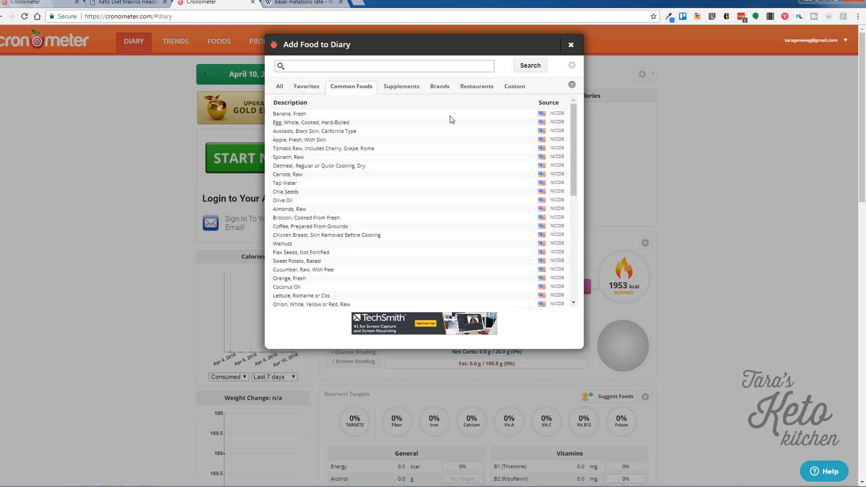
pyautogui.click(312, 89)
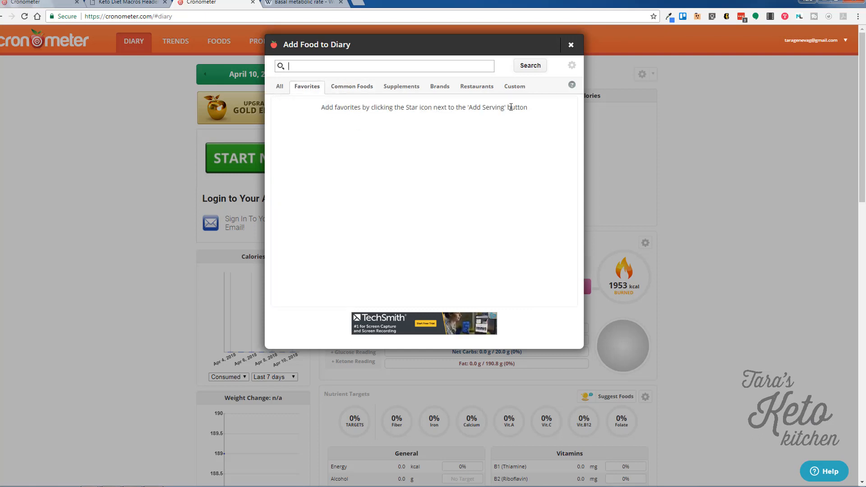
pyautogui.click(479, 87)
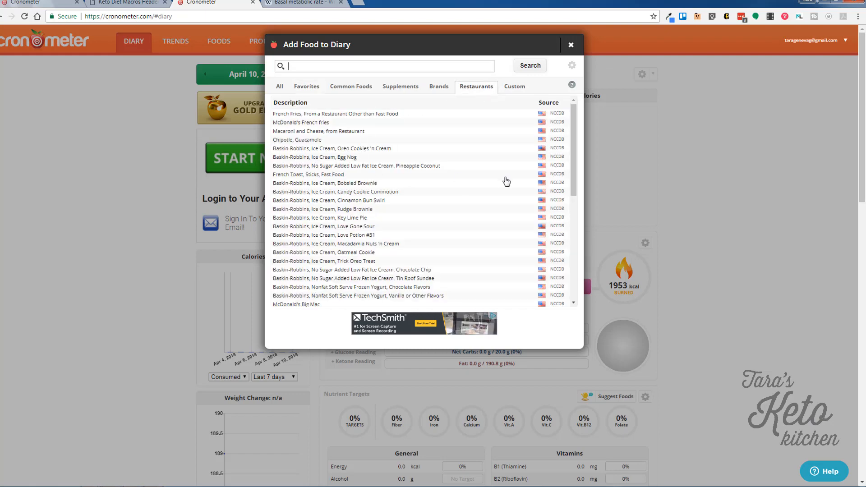
pyautogui.click(440, 89)
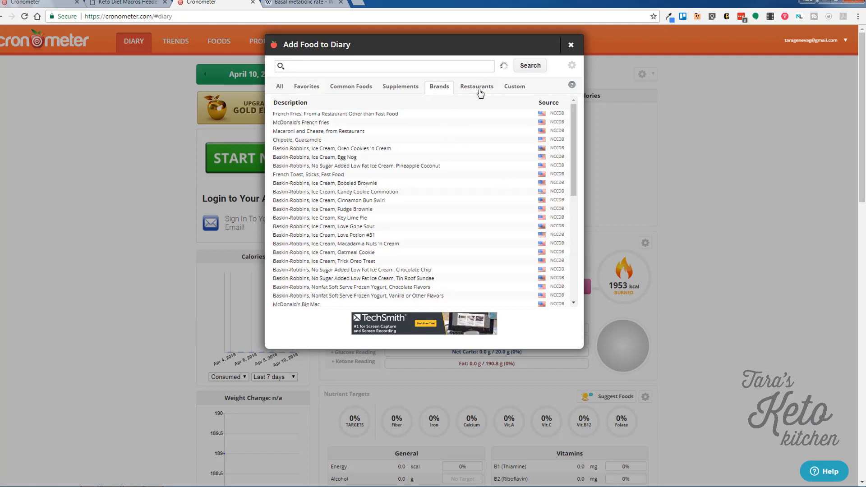
pyautogui.click(514, 88)
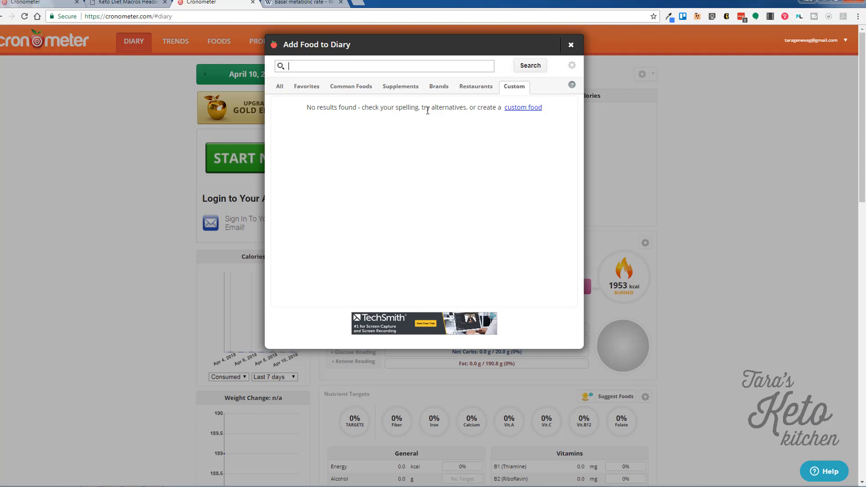
pyautogui.click(281, 86)
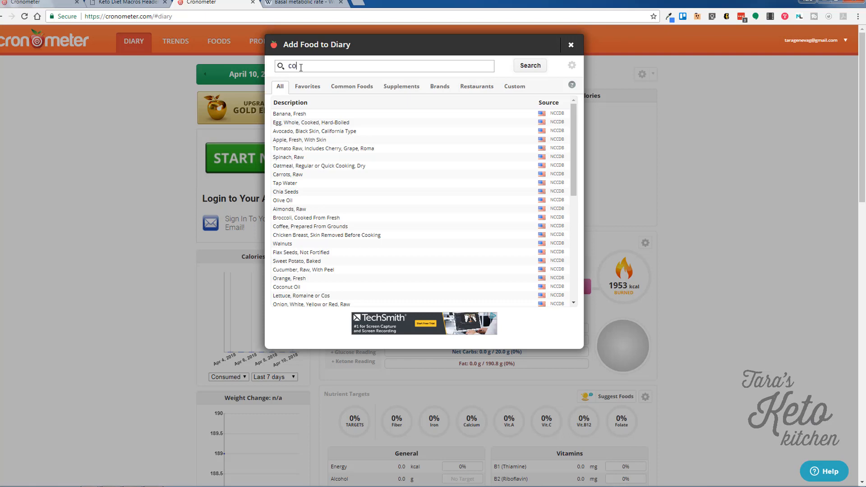
# Star Coffee, Prepared From Grounds as a favourite and log one large 20 fl oz serving.
pyautogui.click(300, 67)
pyautogui.write('coffee')
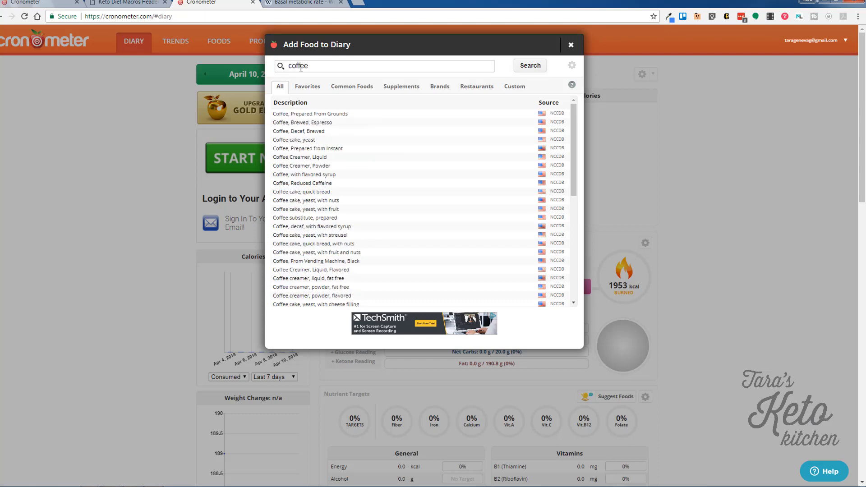
pyautogui.click(303, 116)
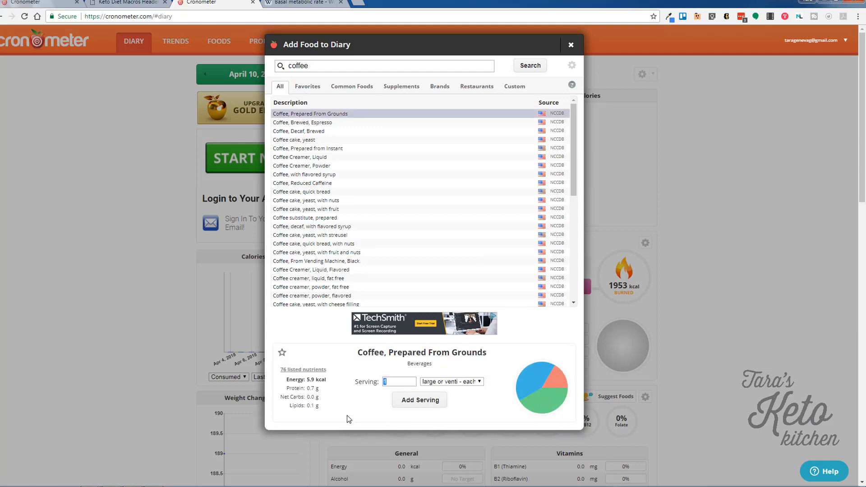
pyautogui.click(282, 355)
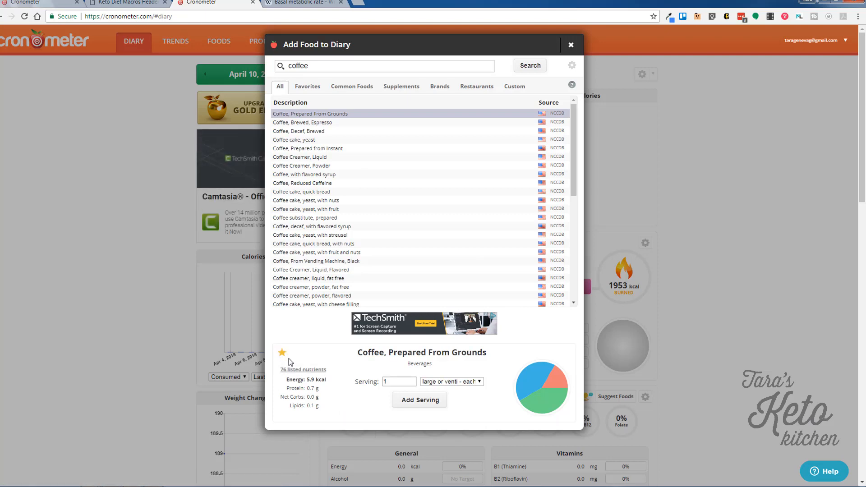
pyautogui.click(418, 400)
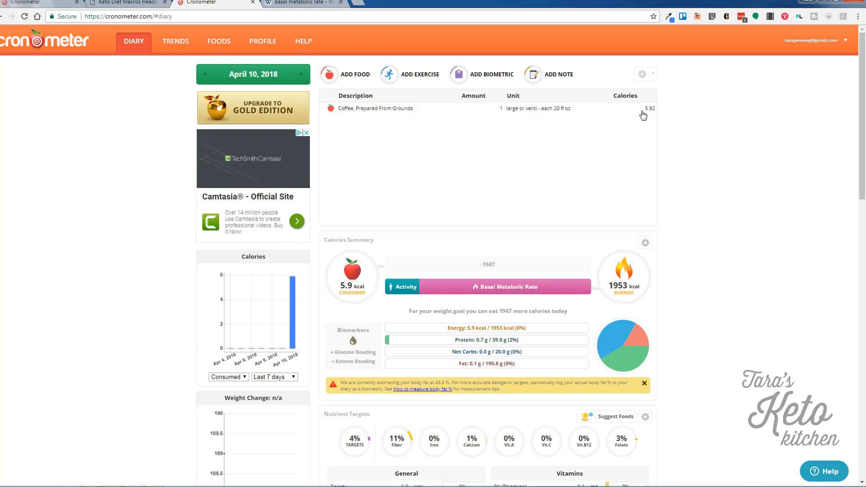
# Search 'heavy whipping' and add 1 tbsp of Whipping Cream, Extra Heavy, Gourmet, Not Whipped.
pyautogui.click(360, 76)
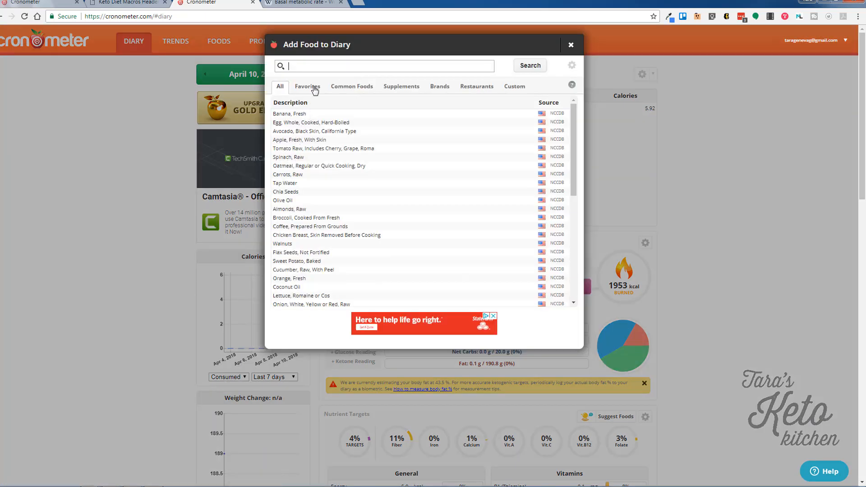
pyautogui.write('heavy')
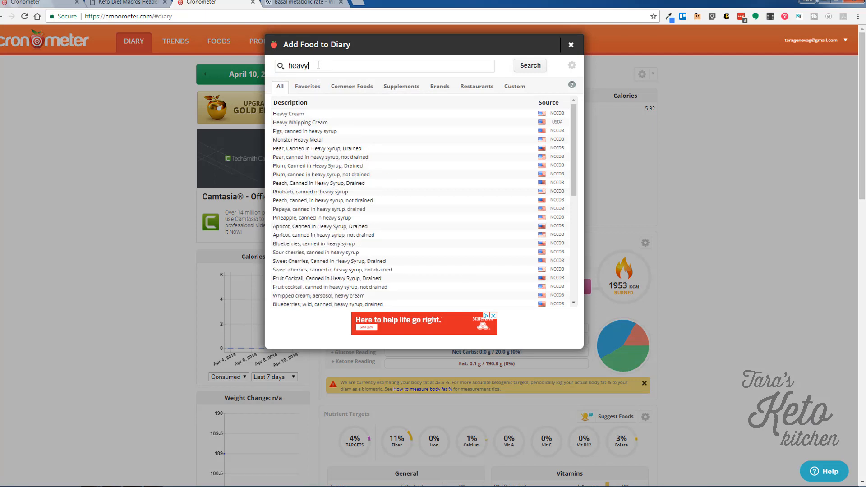
pyautogui.write(' whipping')
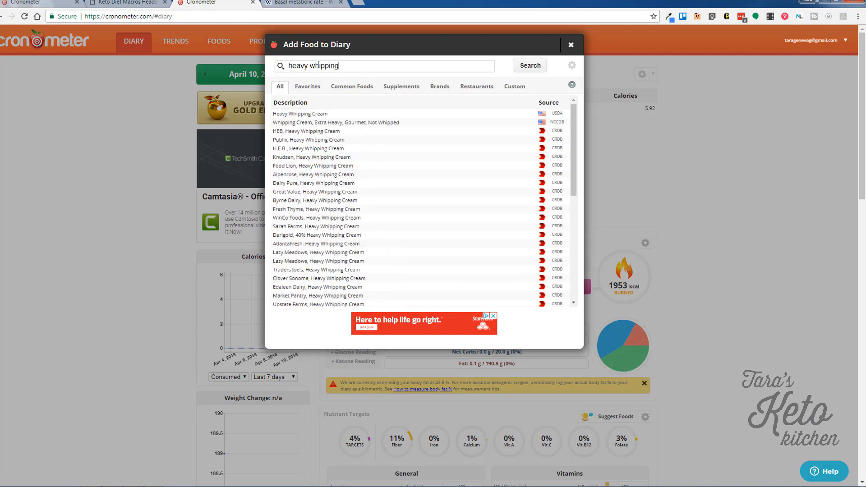
pyautogui.click(334, 114)
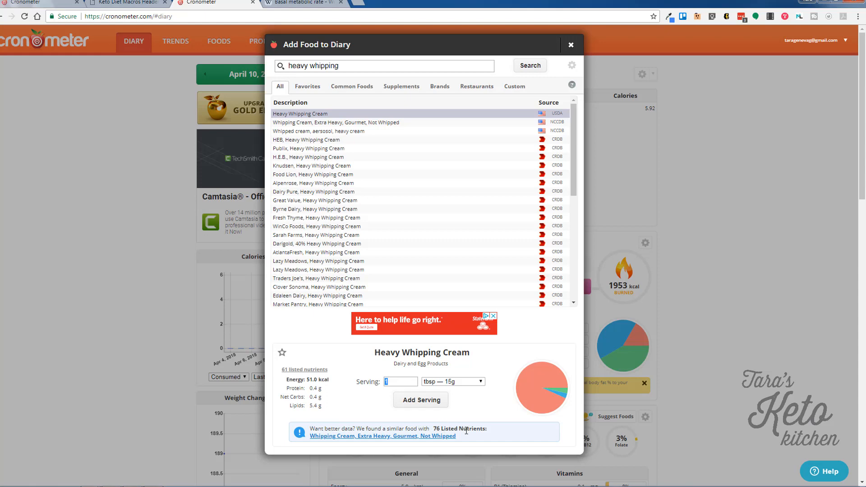
pyautogui.click(370, 438)
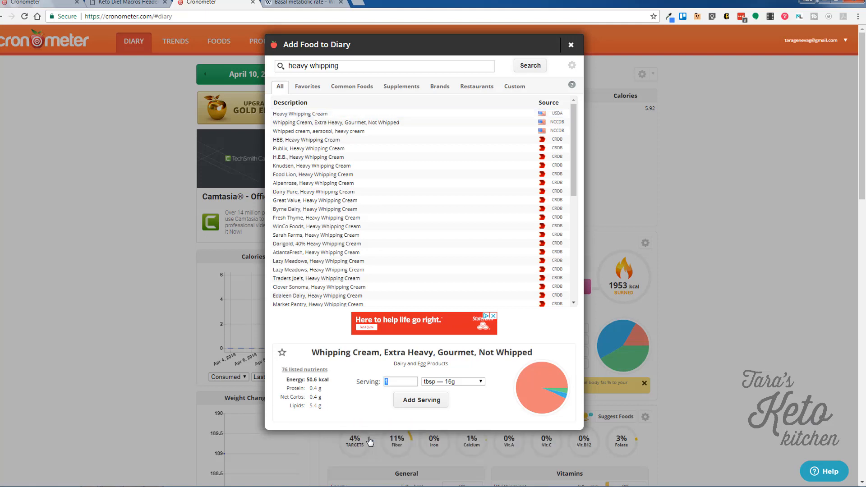
pyautogui.click(421, 400)
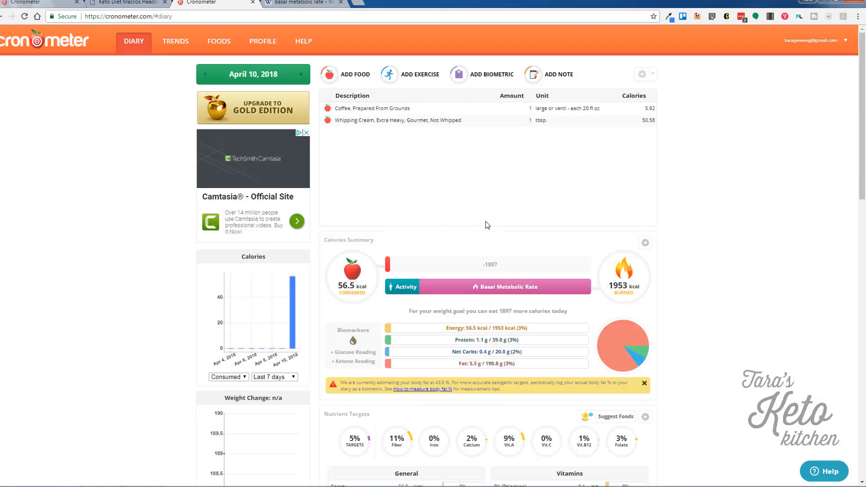
# Review the macro bars and calorie breakdown (85.2% fat, 7.6% protein, 7.2% carbs), then switch to the keto macros image.
pyautogui.scroll(-1, 726, 296)
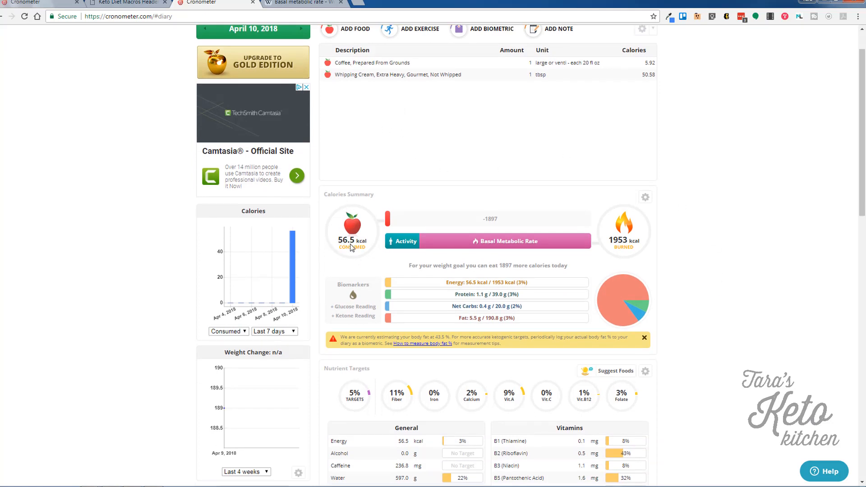
pyautogui.moveTo(476, 244)
pyautogui.scroll(-1, 681, 266)
pyautogui.moveTo(436, 242)
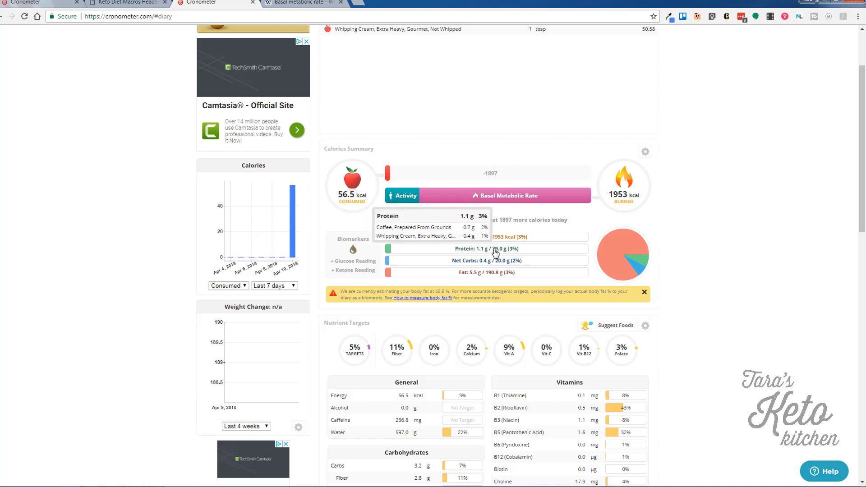
pyautogui.moveTo(495, 263)
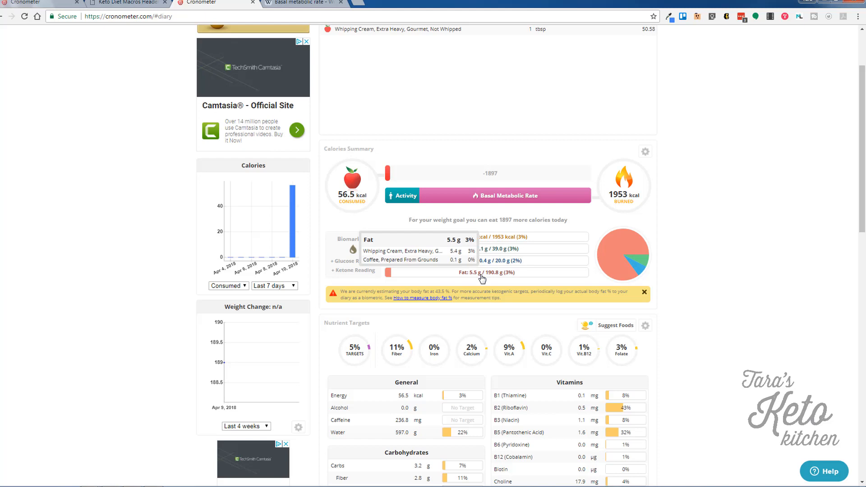
pyautogui.moveTo(637, 242)
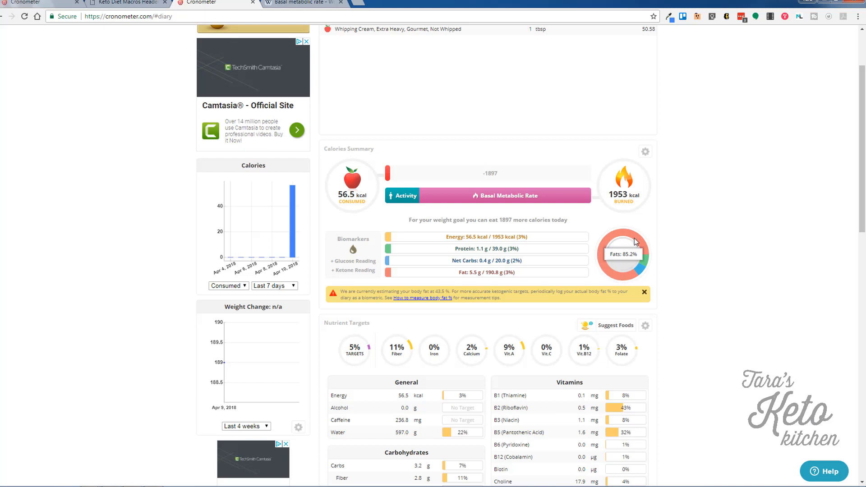
pyautogui.moveTo(648, 265)
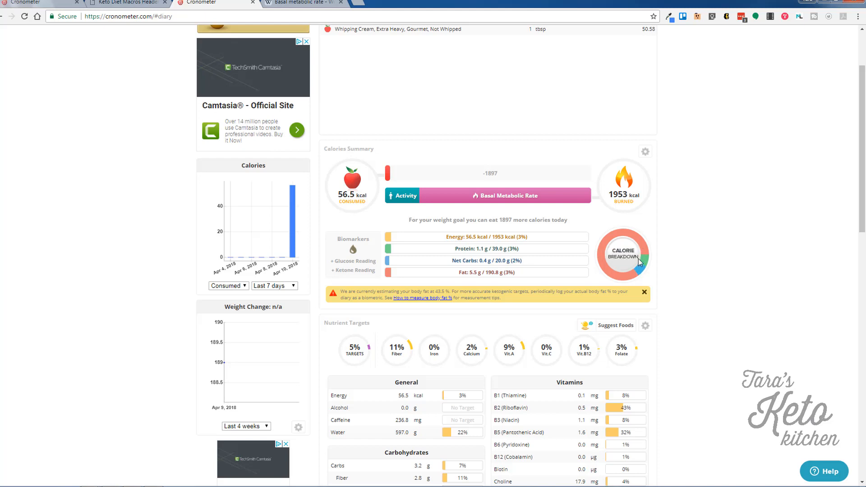
pyautogui.hotkey('alt', 'Tab')
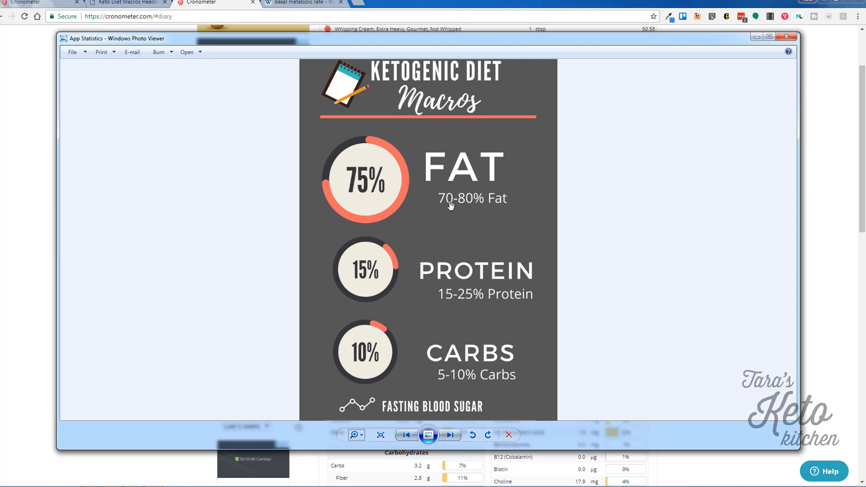
# Pan the infographic through the blood sugar ranges to the fasting ketone levels, then minimize it.
pyautogui.moveTo(483, 226); pyautogui.dragTo(481, 168)
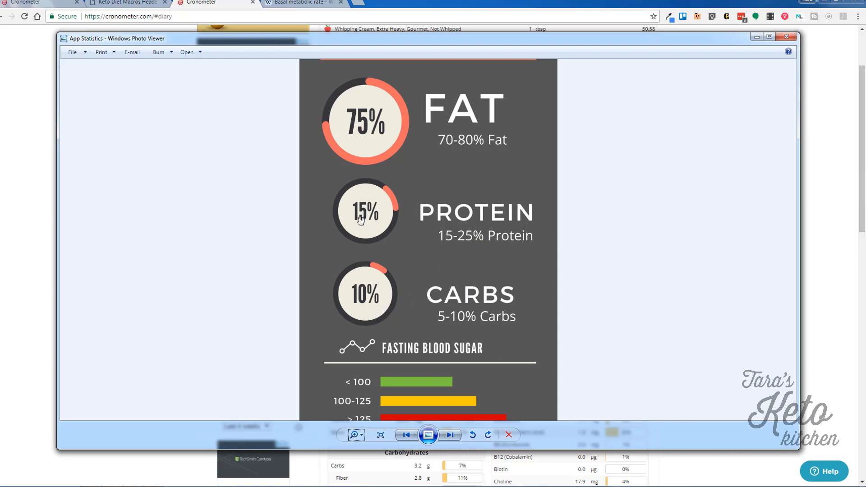
pyautogui.moveTo(364, 304); pyautogui.dragTo(368, 267)
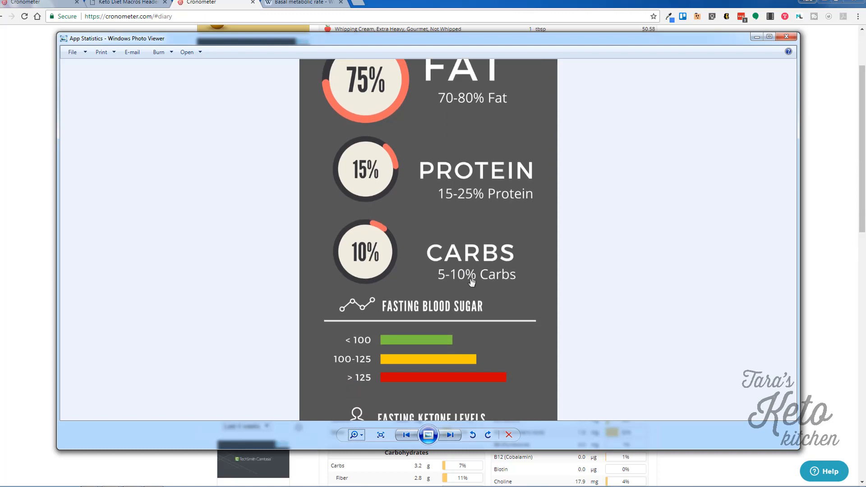
pyautogui.moveTo(507, 359); pyautogui.dragTo(503, 189)
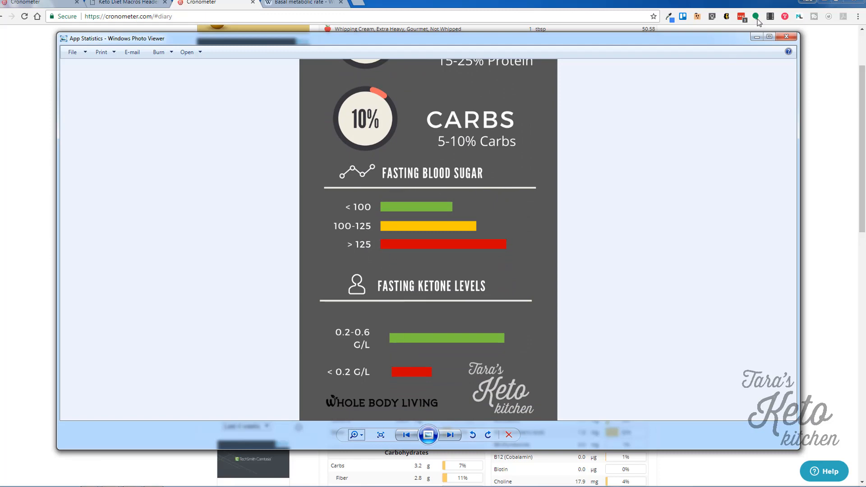
pyautogui.click(757, 39)
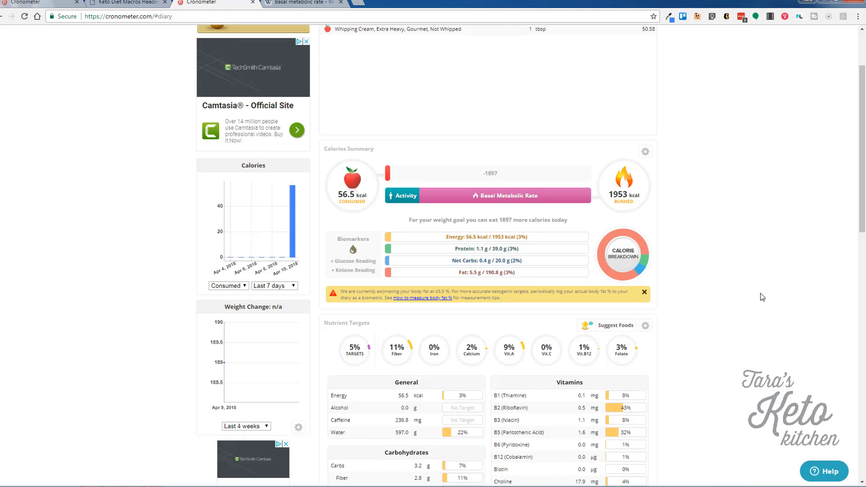
# Add 4 oz of wild Atlantic salmon to the April 10 diary.
pyautogui.scroll(3, 762, 297)
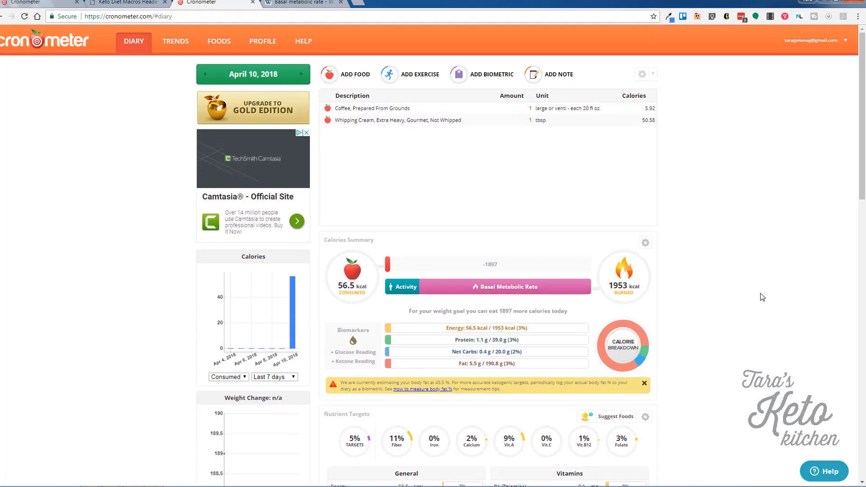
pyautogui.click(360, 80)
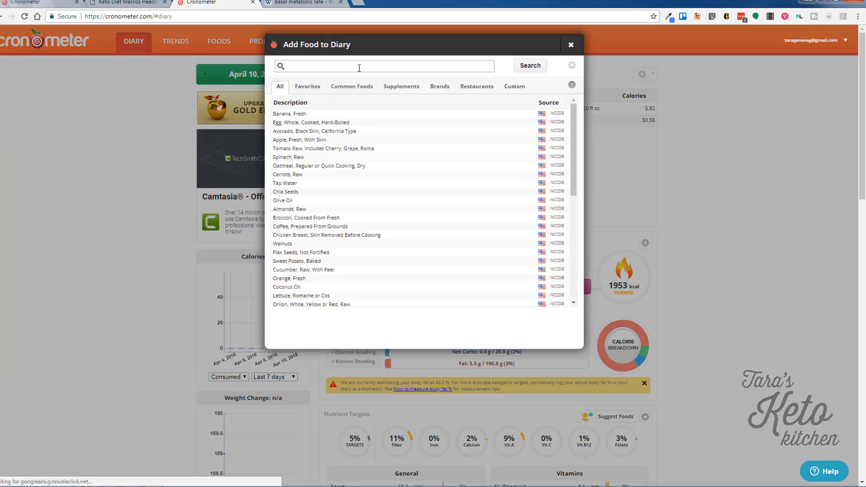
pyautogui.write('salmon')
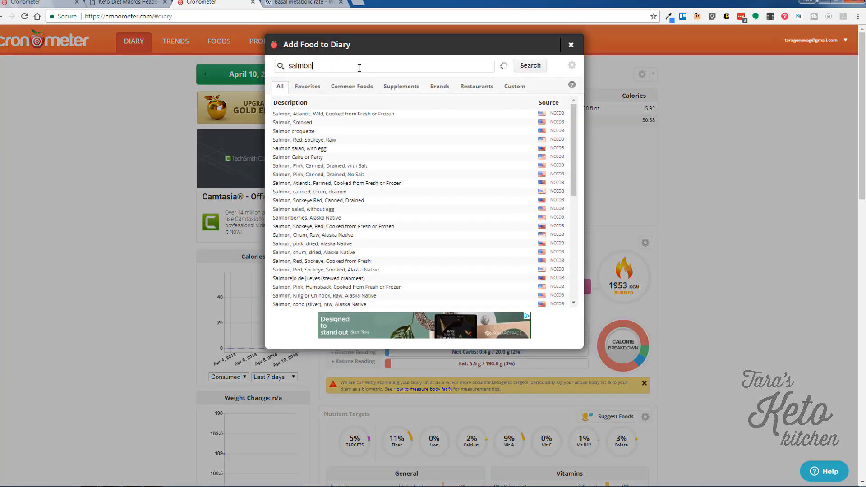
pyautogui.click(369, 115)
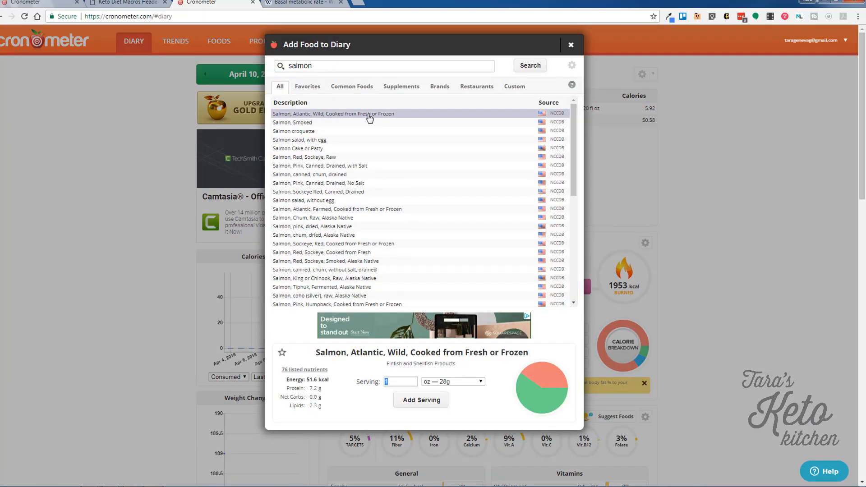
pyautogui.write('4')
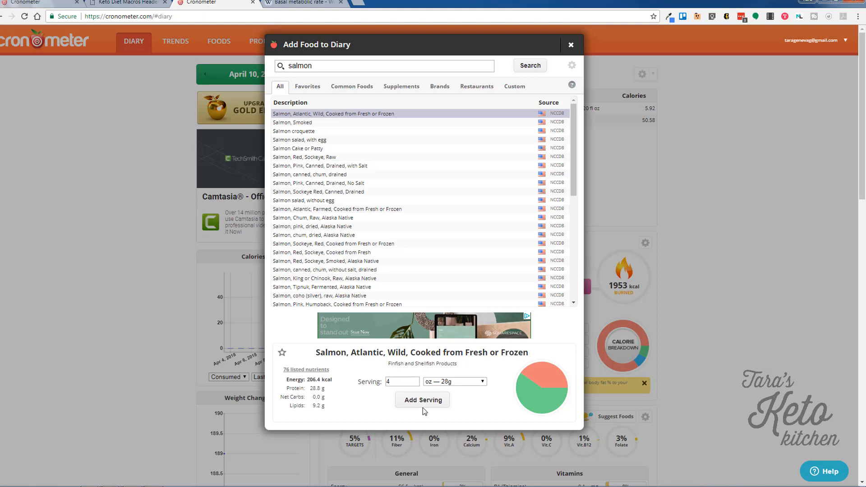
pyautogui.click(428, 403)
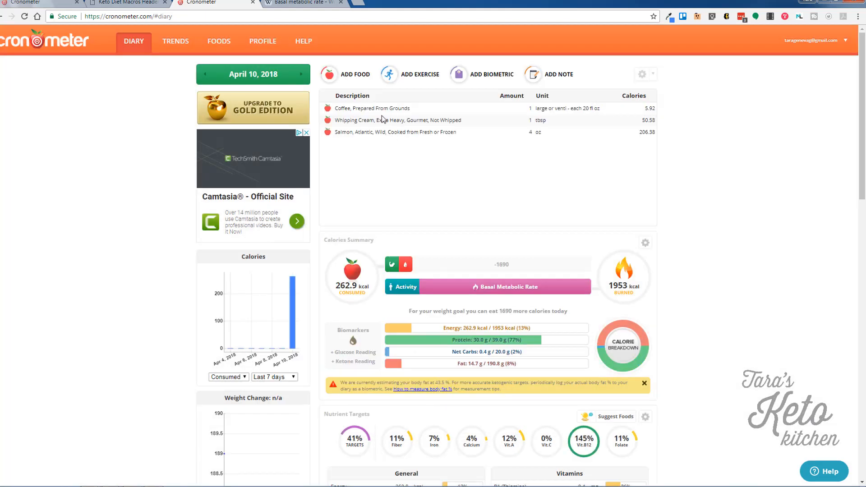
# Add 1 tbsp of Coconut Oil, bringing the day to 384.4 kcal.
pyautogui.click(356, 74)
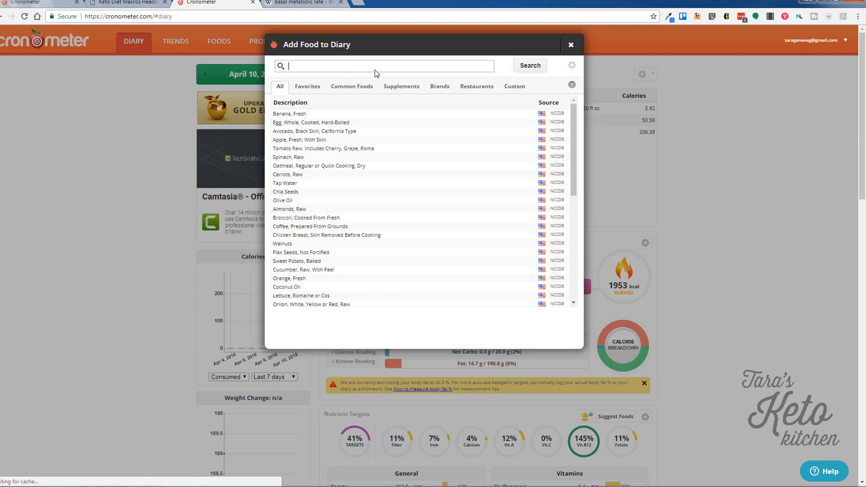
pyautogui.write('coconut oil')
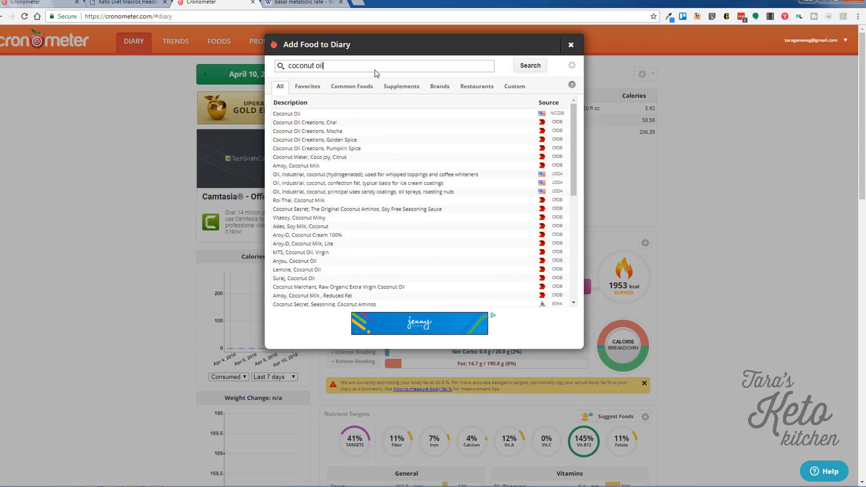
pyautogui.click(393, 117)
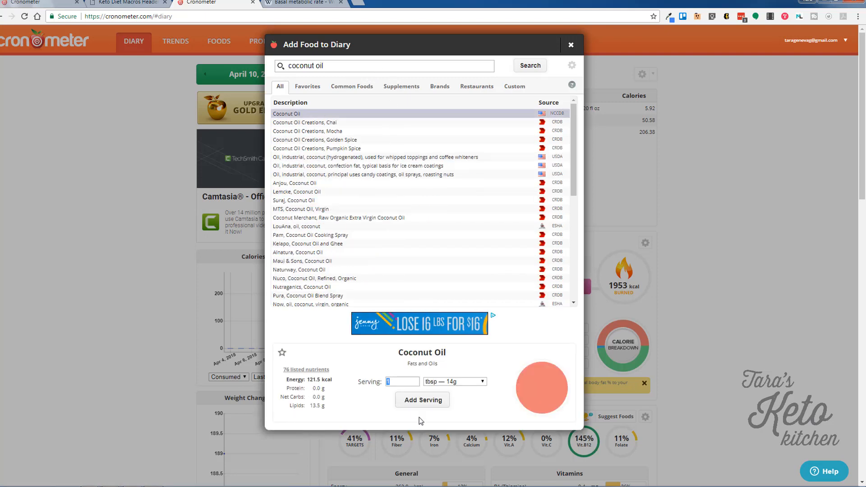
pyautogui.click(435, 401)
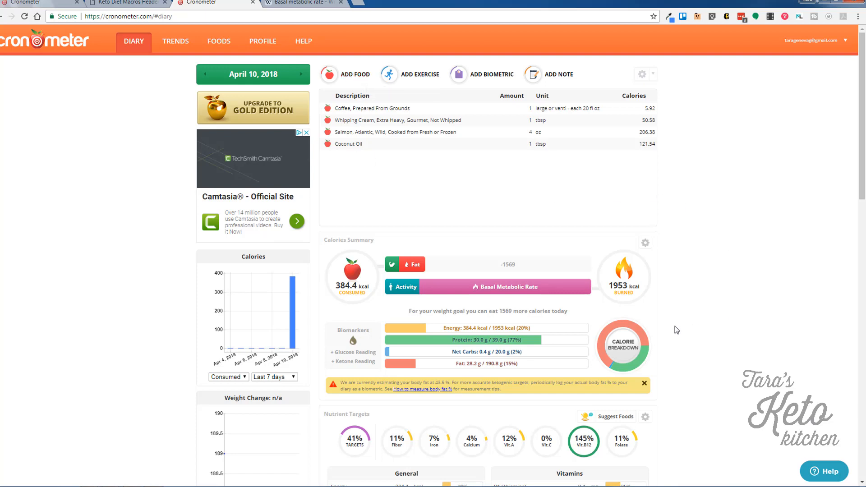
pyautogui.moveTo(645, 342)
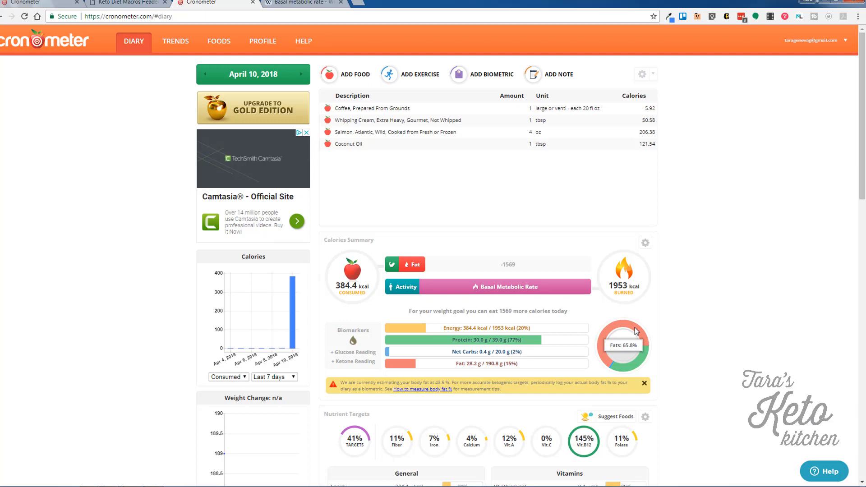
# Check the calorie breakdown donut and Net Carbs bar on the 384.4 kcal diary, then open Add Food.
pyautogui.moveTo(615, 369)
pyautogui.moveTo(471, 358)
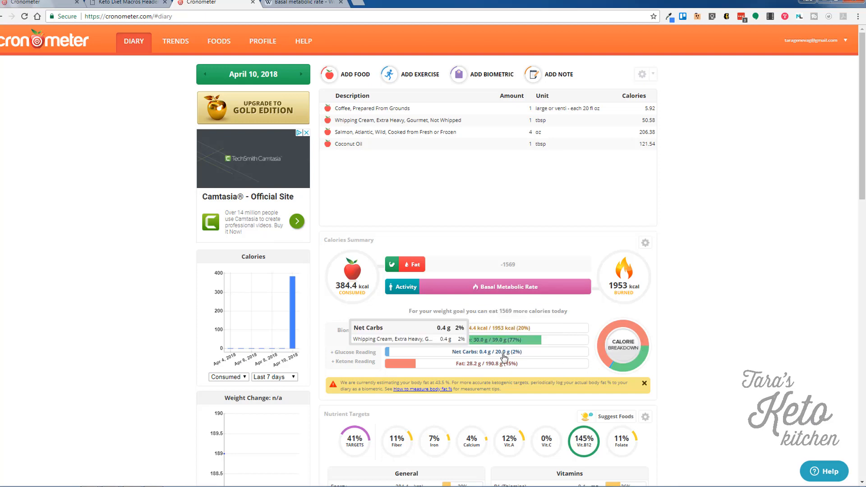
pyautogui.click(351, 76)
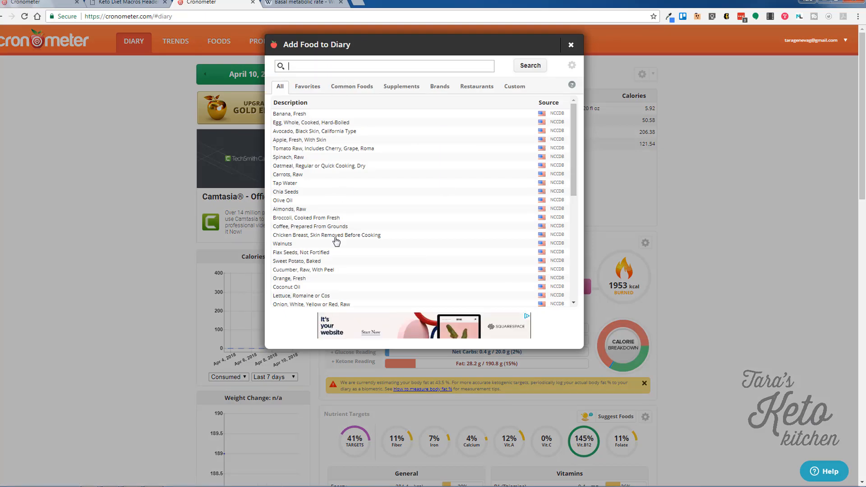
# Log 1 oz (28 g) of Walnuts, 185.41 kcal, in the April 10 diary.
pyautogui.click(321, 246)
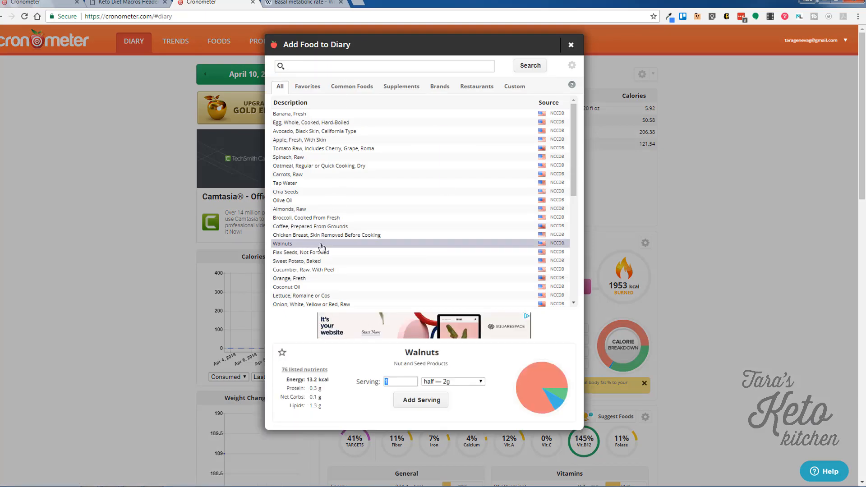
pyautogui.click(439, 382)
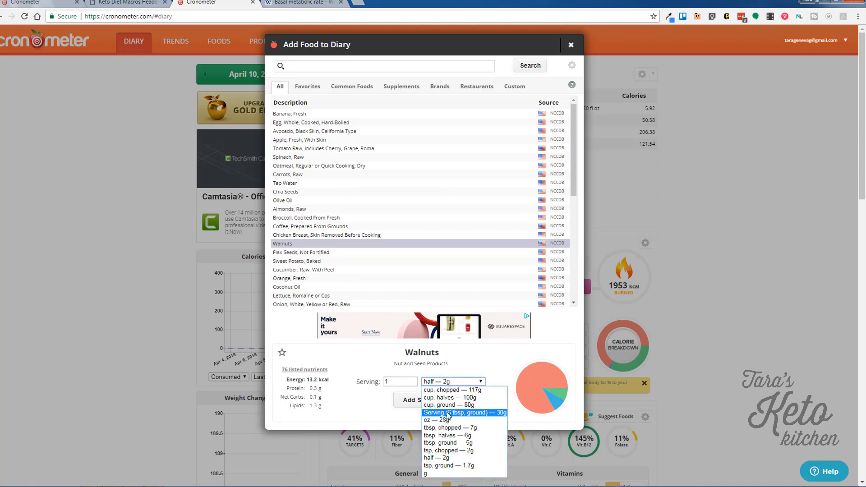
pyautogui.click(448, 413)
pyautogui.click(451, 382)
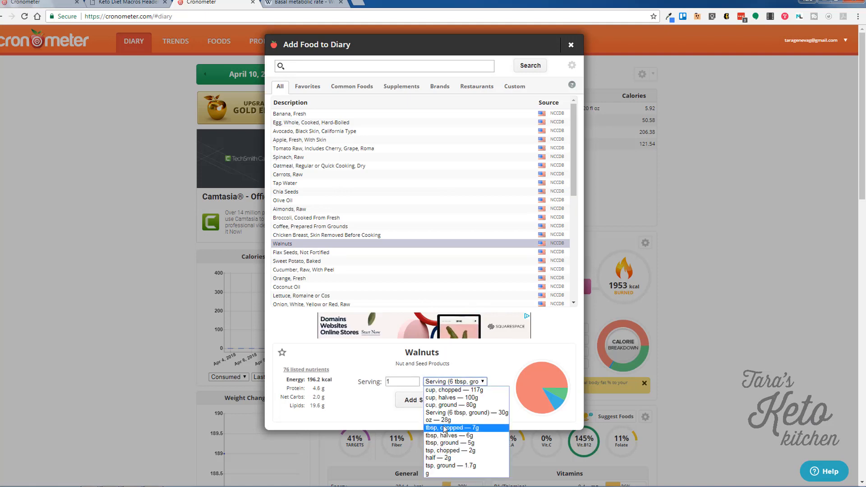
pyautogui.click(445, 421)
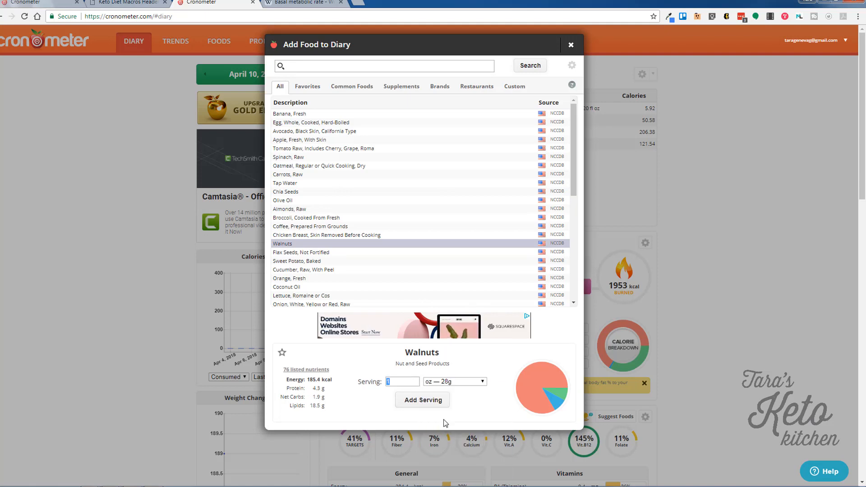
pyautogui.click(423, 401)
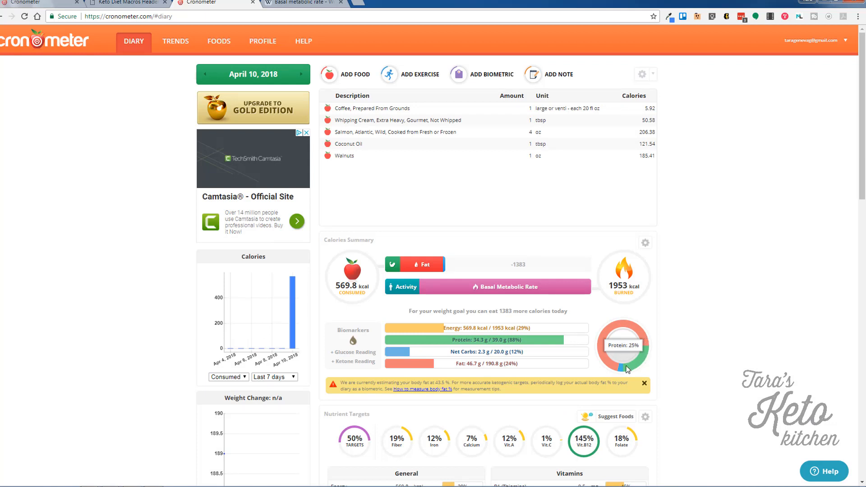
pyautogui.moveTo(516, 356)
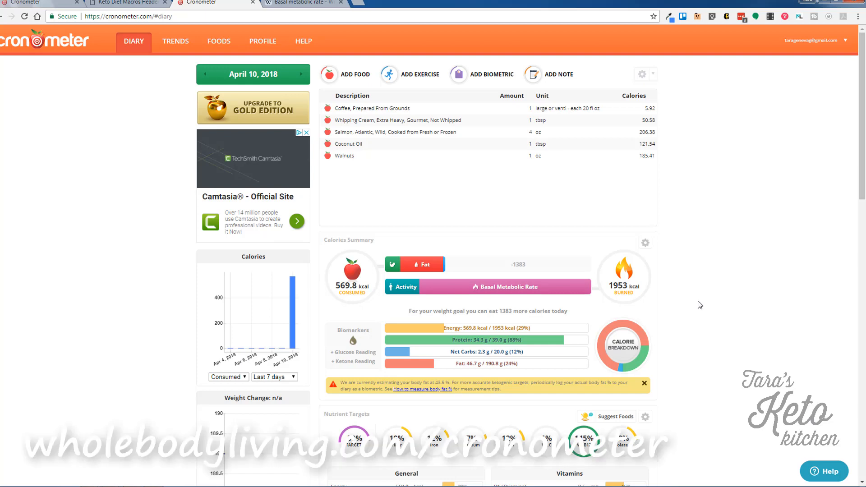
pyautogui.scroll(-5, 700, 305)
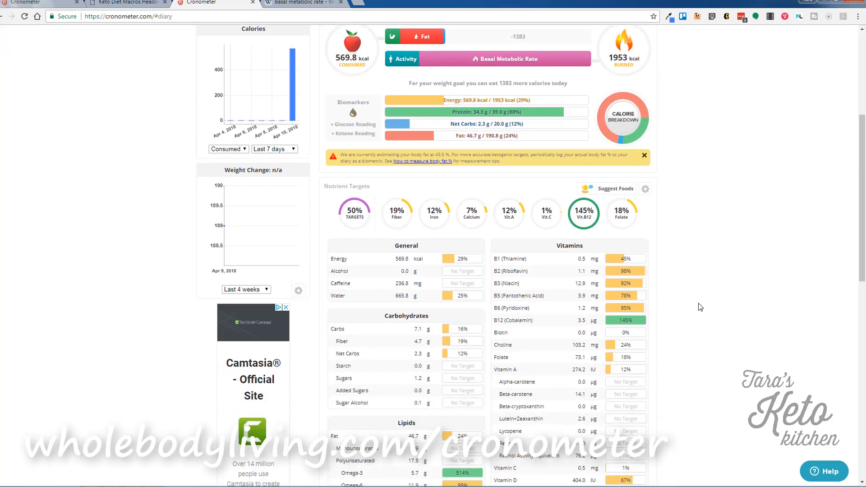
pyautogui.scroll(-1, 700, 307)
pyautogui.scroll(-2, 700, 307)
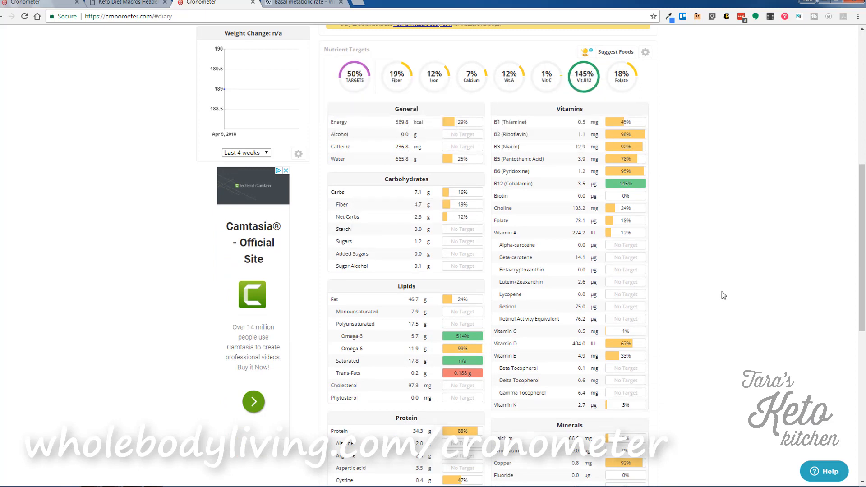
pyautogui.scroll(-1, 721, 295)
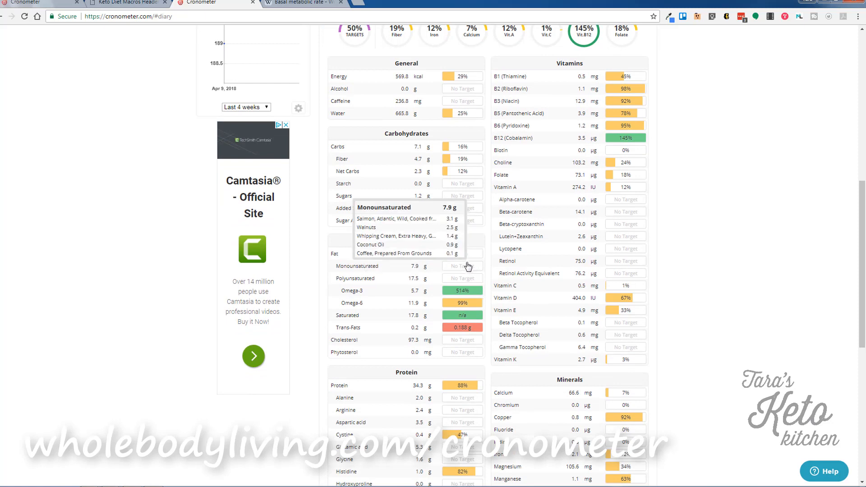
pyautogui.scroll(-1, 513, 366)
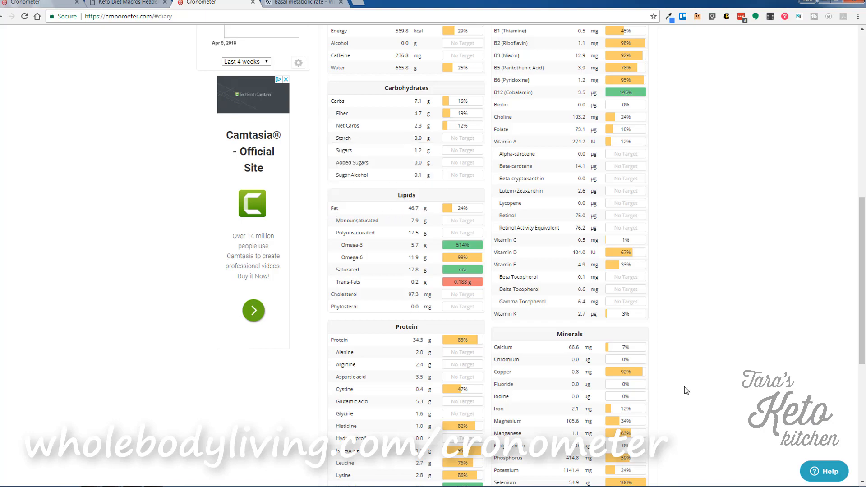
pyautogui.scroll(-3, 684, 387)
pyautogui.scroll(15, 684, 388)
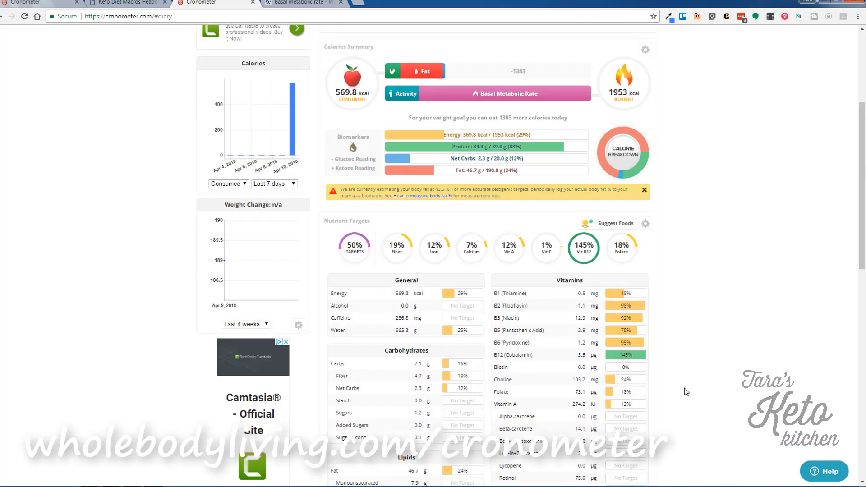
pyautogui.scroll(1, 684, 388)
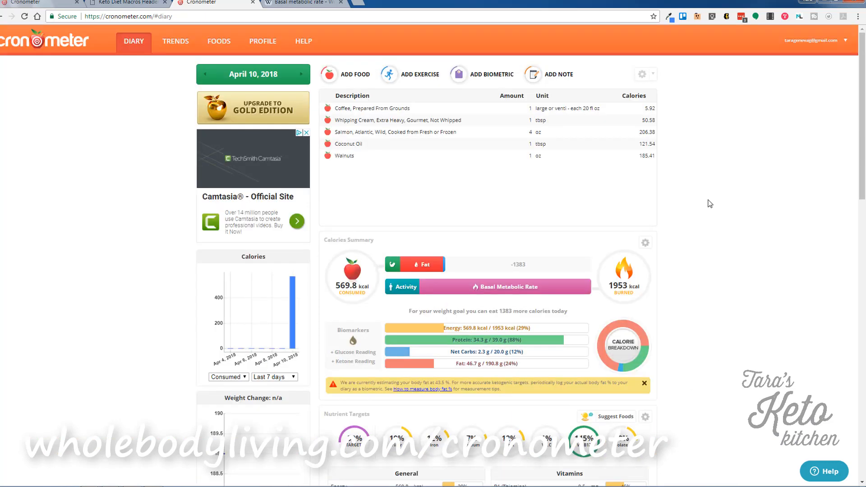
# Go to Foods & Recipes and start a blank New Food custom food form.
pyautogui.click(229, 43)
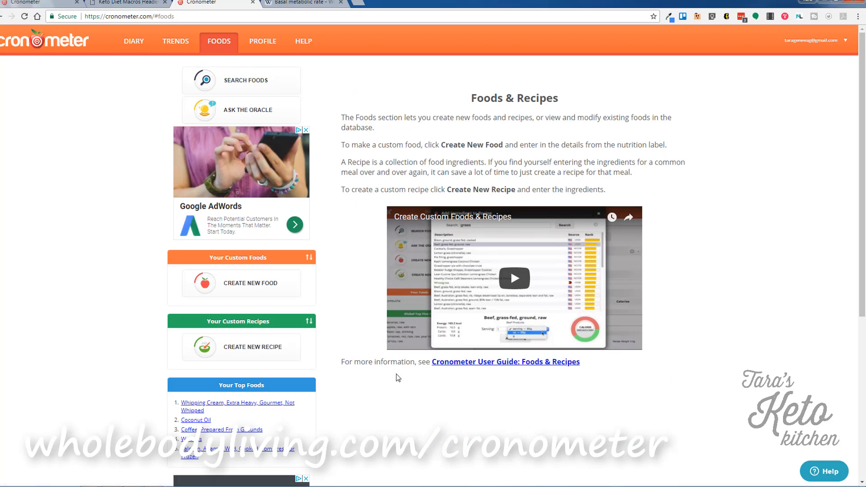
pyautogui.scroll(-2, 398, 378)
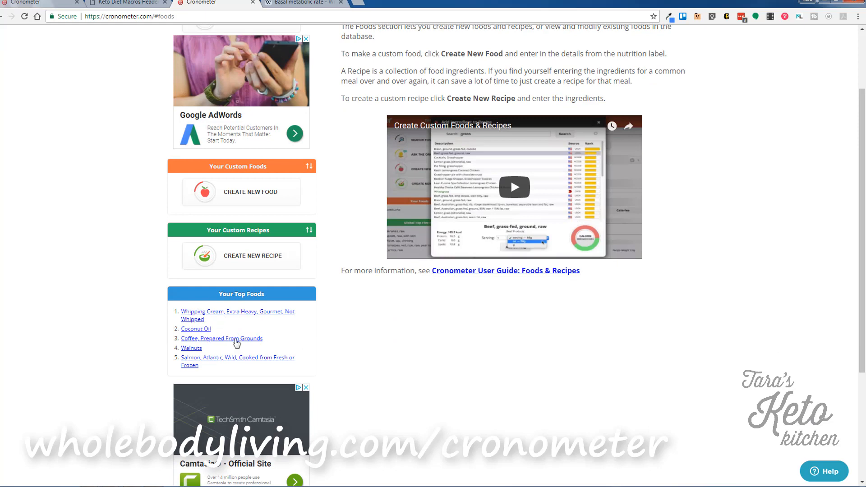
pyautogui.click(238, 200)
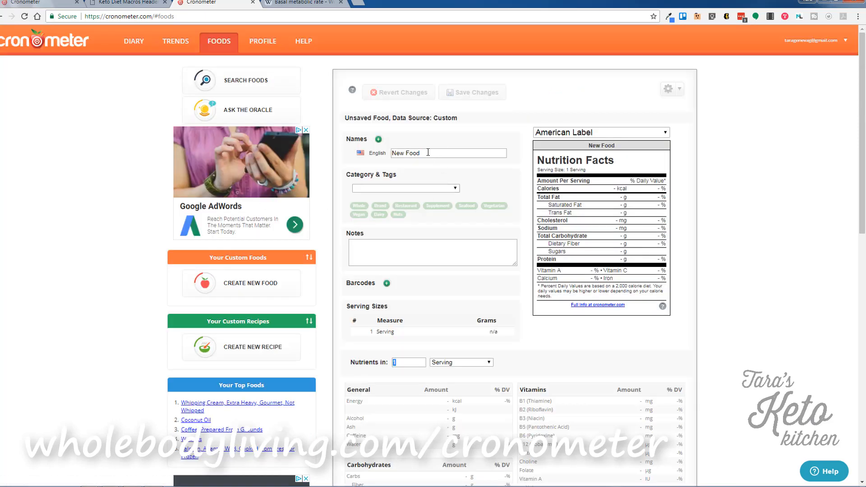
pyautogui.click(427, 260)
pyautogui.scroll(-1, 427, 261)
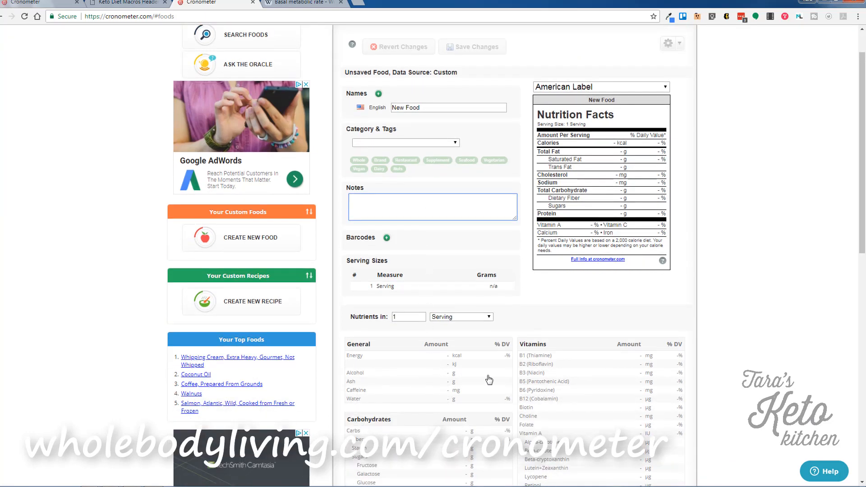
pyautogui.scroll(-3, 556, 374)
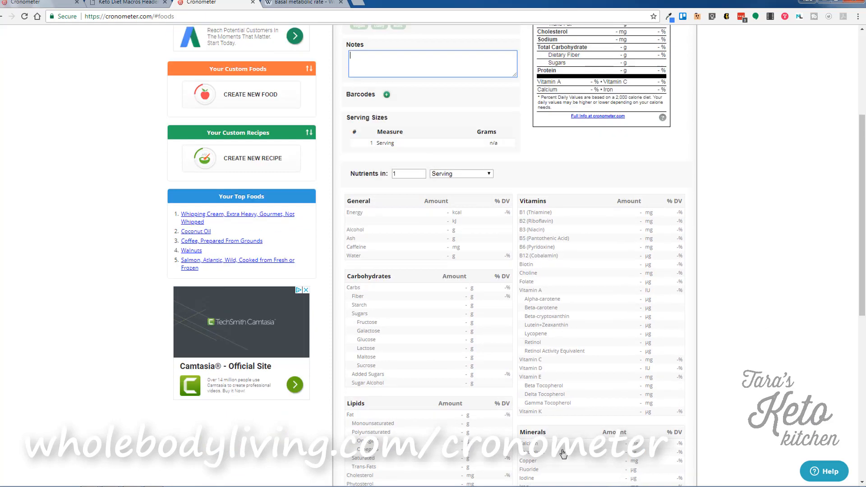
pyautogui.scroll(3, 563, 454)
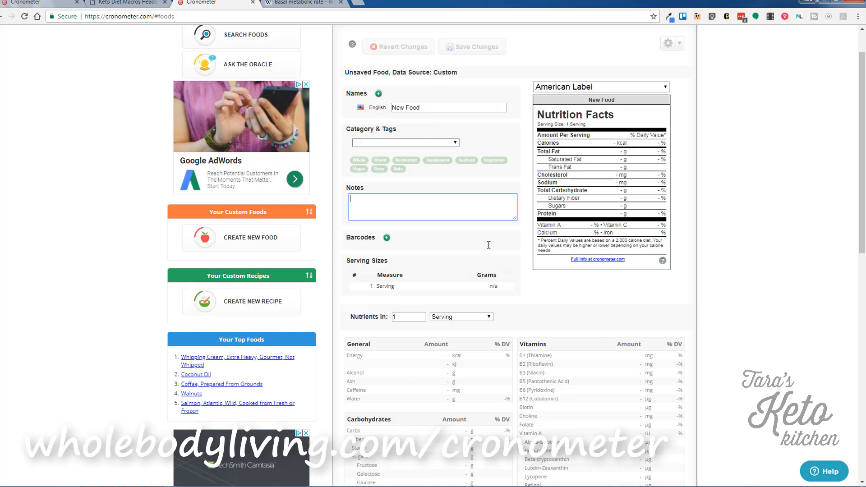
pyautogui.scroll(-1, 541, 397)
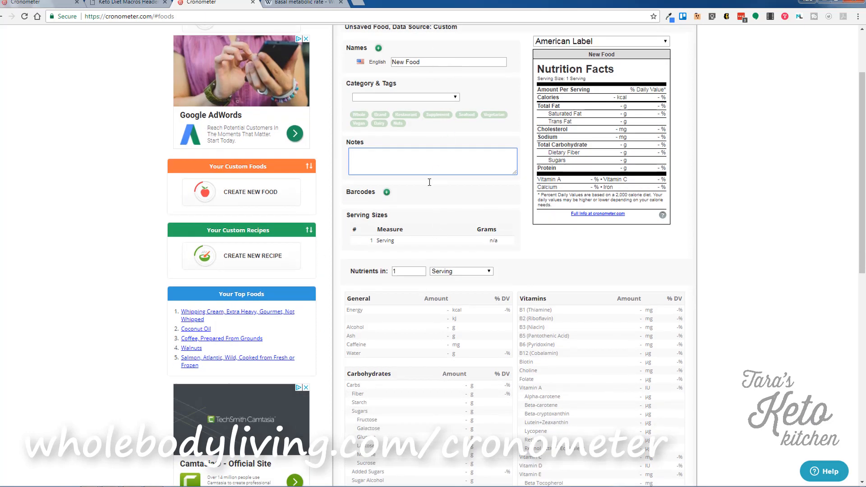
# Start a new custom recipe with category Lamb, Veal, and Game Products.
pyautogui.click(250, 265)
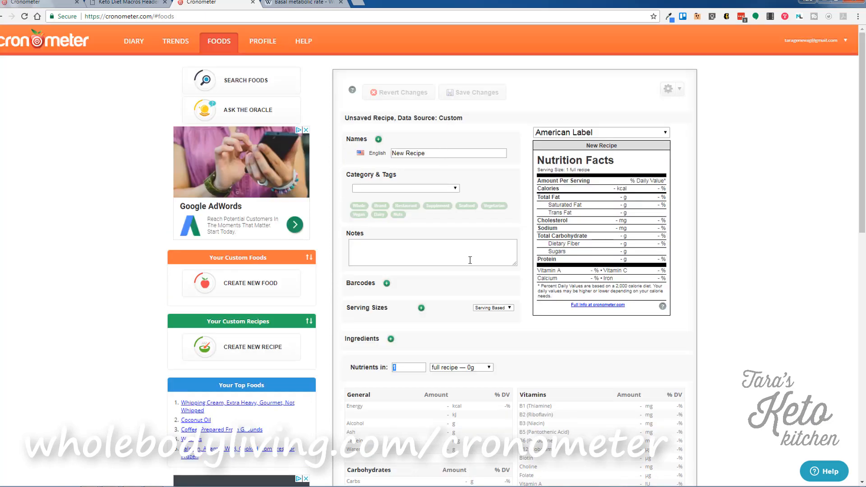
pyautogui.scroll(-1, 469, 326)
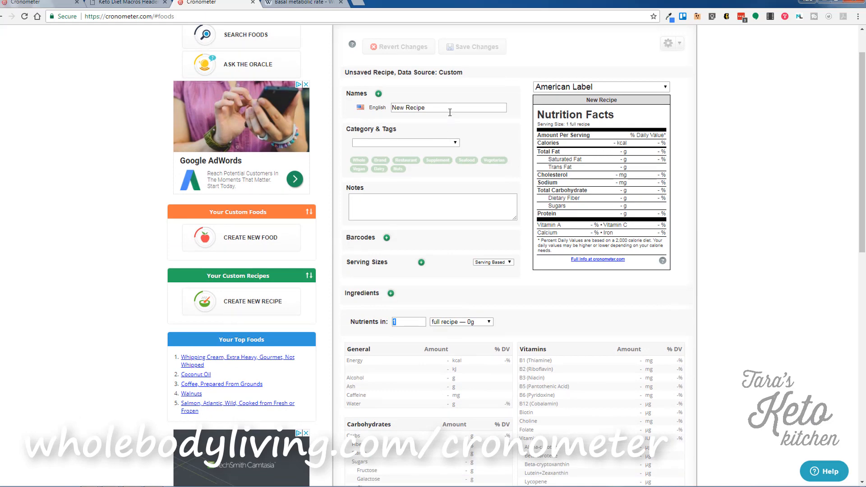
pyautogui.click(455, 143)
pyautogui.click(404, 248)
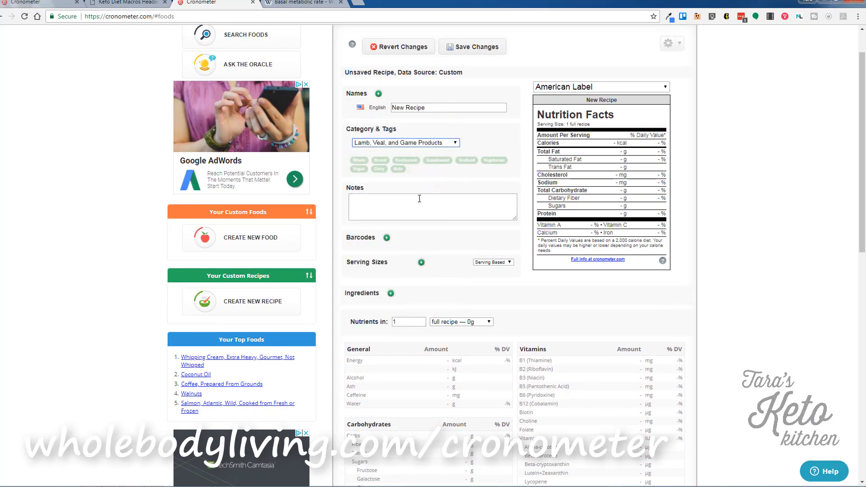
pyautogui.click(430, 208)
pyautogui.moveTo(435, 108); pyautogui.dragTo(399, 108)
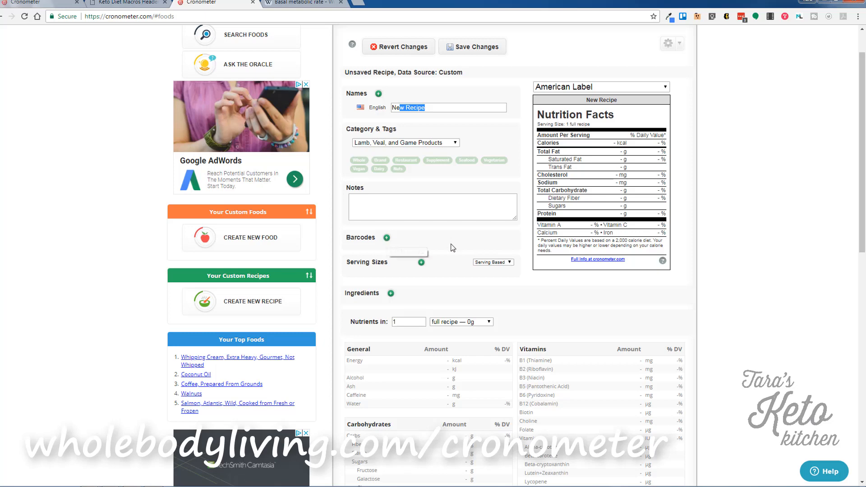
# Add a cup serving size row with 12 servings per recipe.
pyautogui.click(420, 264)
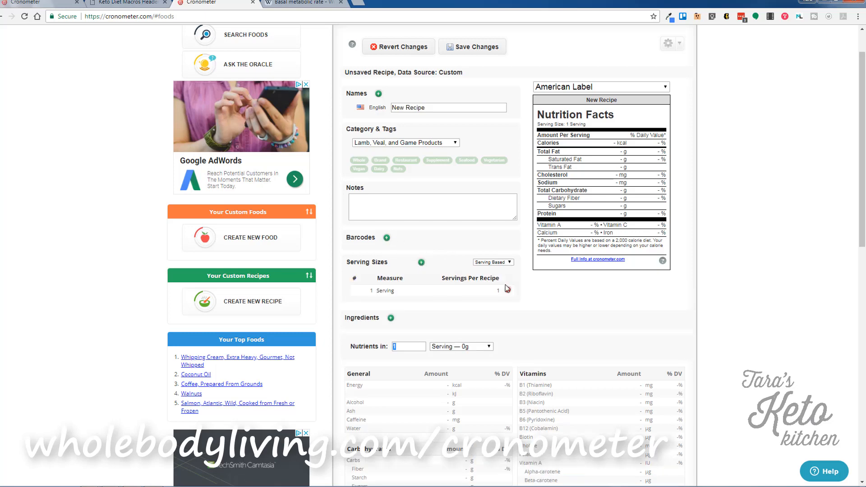
pyautogui.scroll(-1, 594, 319)
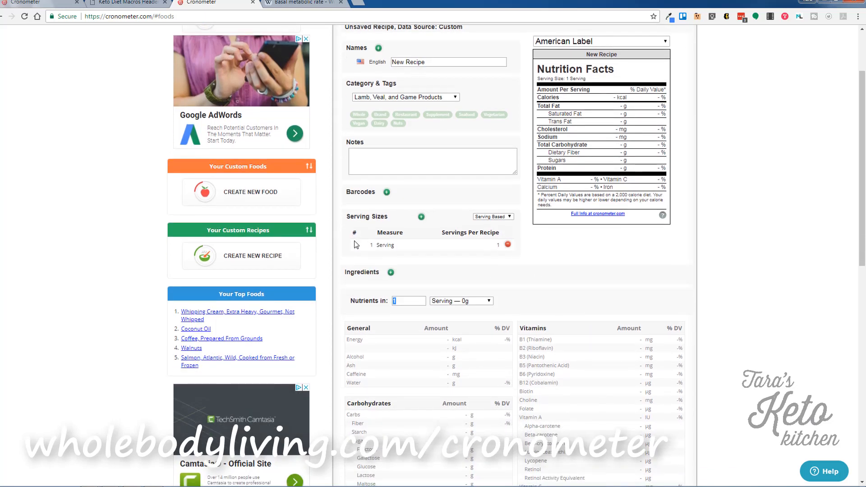
pyautogui.click(391, 247)
pyautogui.click(406, 248)
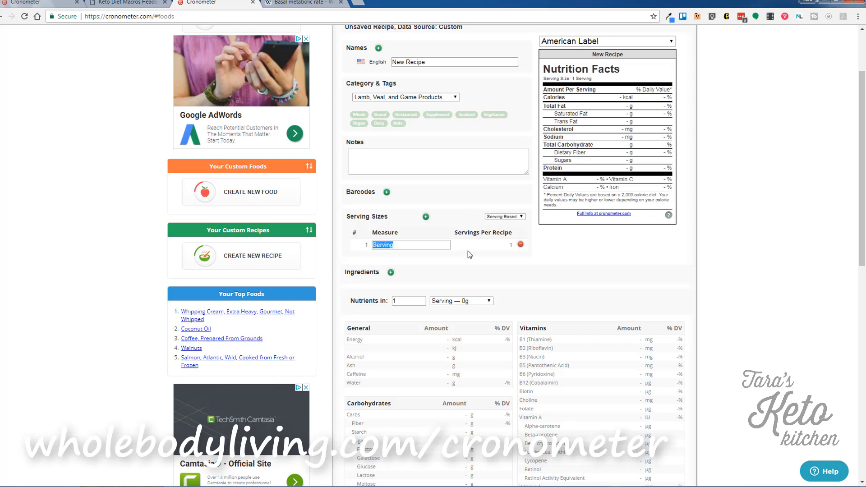
pyautogui.write('cup')
pyautogui.press('Return')
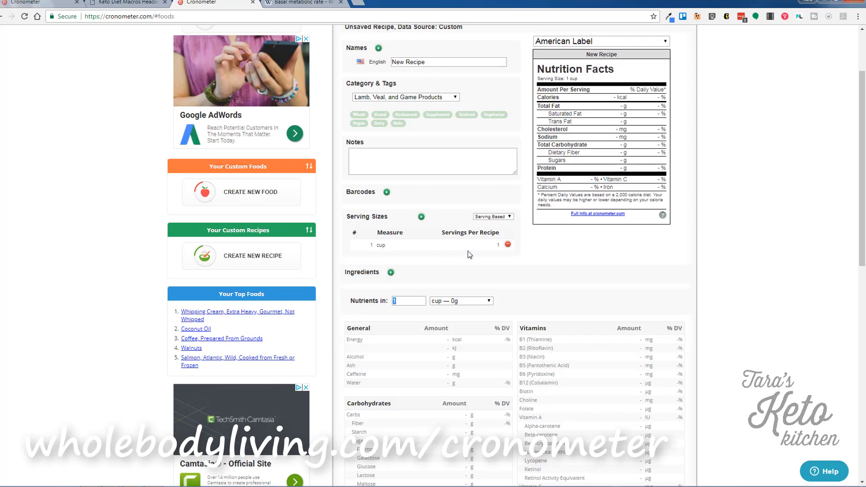
pyautogui.click(497, 245)
pyautogui.write('12')
pyautogui.press('Return')
# Change the serving size quantity to half a cup.
pyautogui.click(366, 247)
pyautogui.press('BackSpace')
pyautogui.press('Return')
pyautogui.click(381, 245)
pyautogui.click(392, 245)
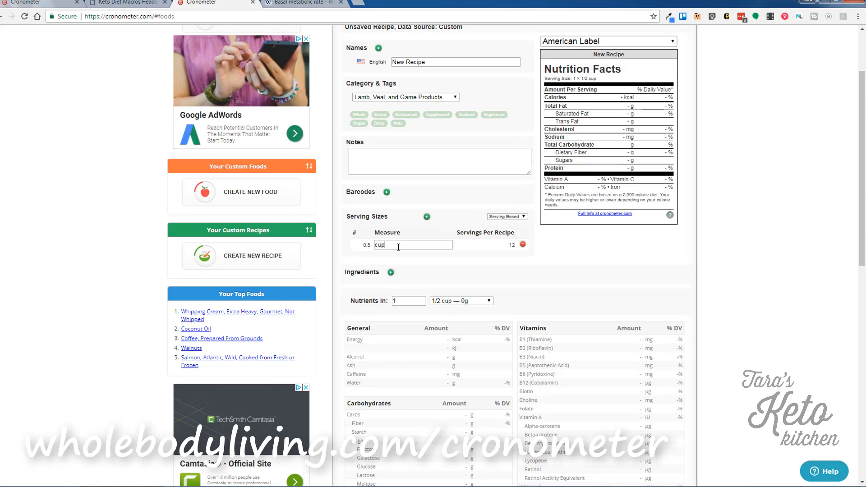
pyautogui.click(431, 261)
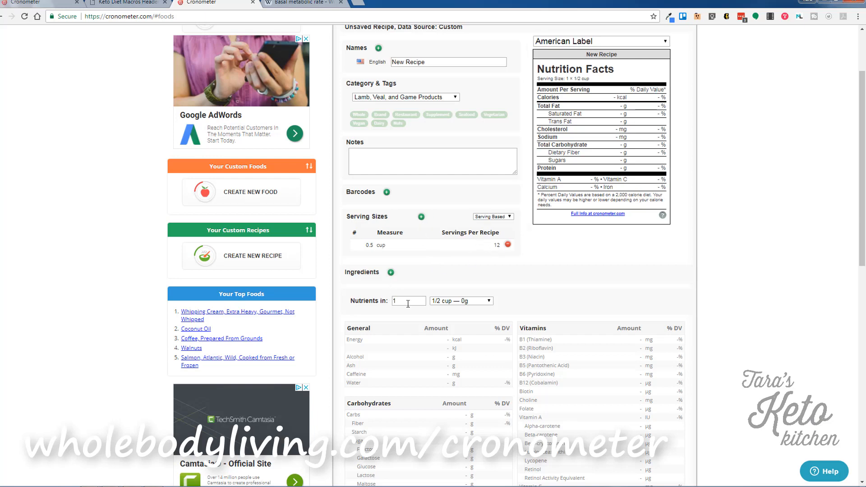
# Display the recipe's nutrients per full recipe.
pyautogui.click(458, 301)
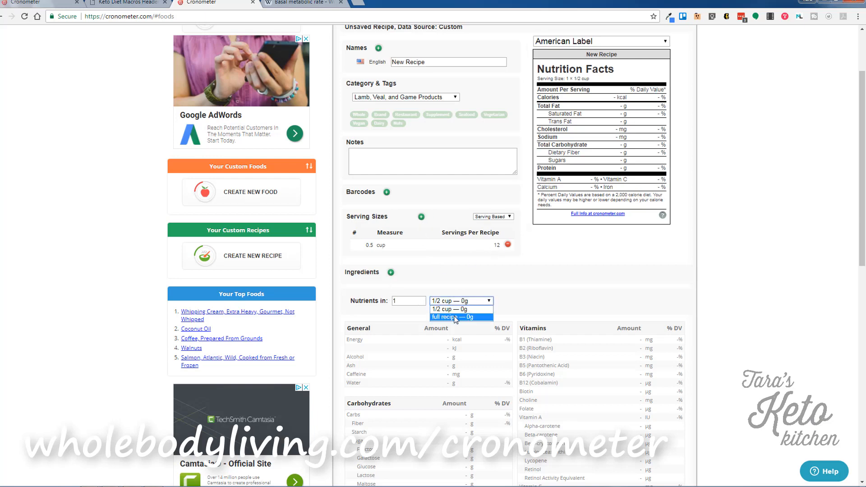
pyautogui.click(457, 309)
pyautogui.click(457, 302)
pyautogui.click(455, 315)
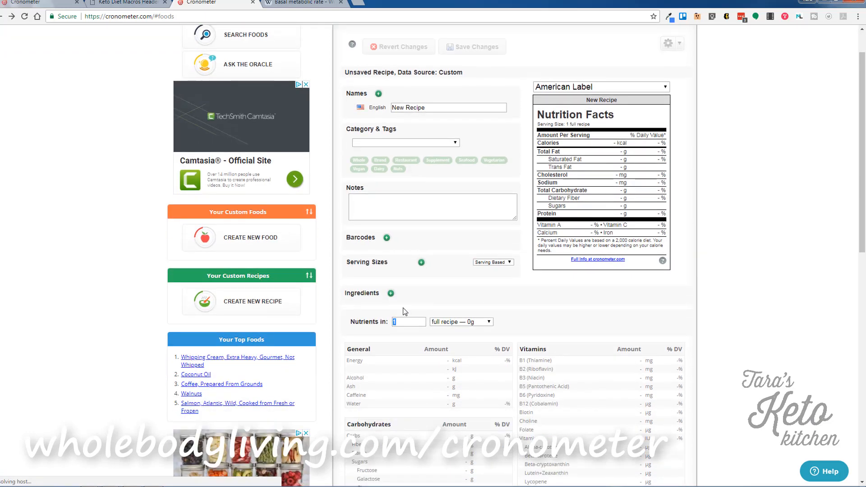
# Add one raw cherry tomato to the recipe's ingredients.
pyautogui.click(391, 295)
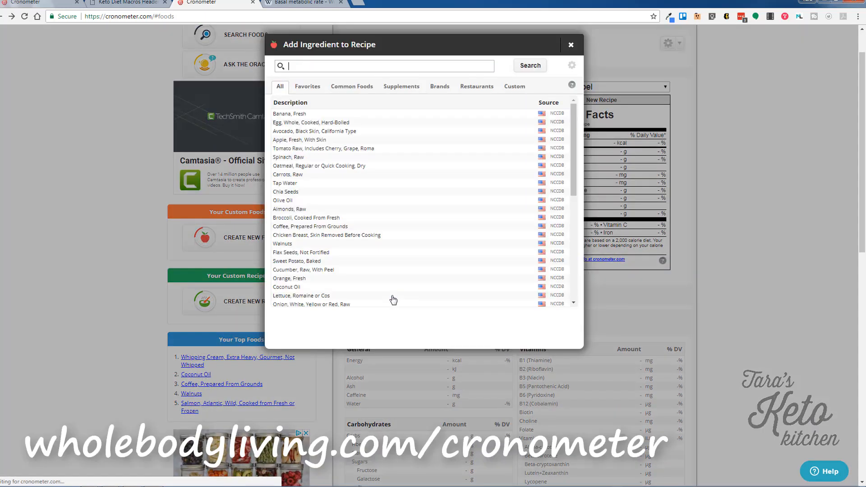
pyautogui.click(312, 151)
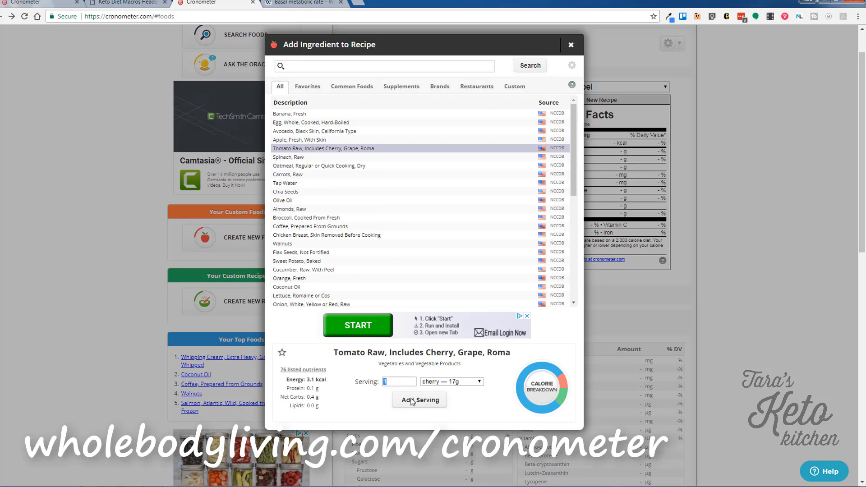
pyautogui.click(414, 401)
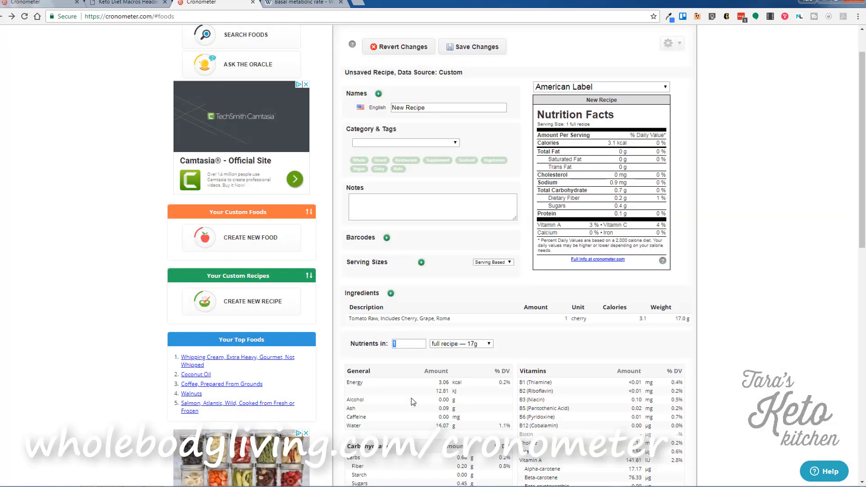
# Add 1 tbsp of chopped flax seeds and save the 40.4 kcal recipe.
pyautogui.click(391, 293)
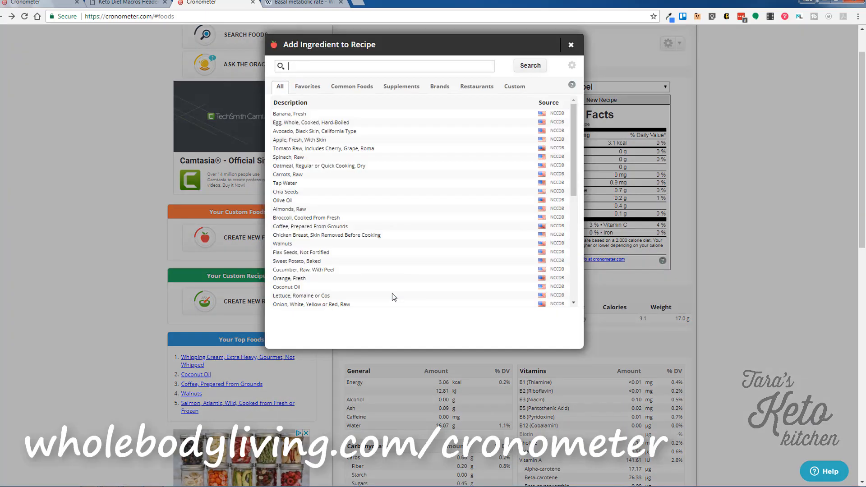
pyautogui.click(300, 254)
pyautogui.click(437, 400)
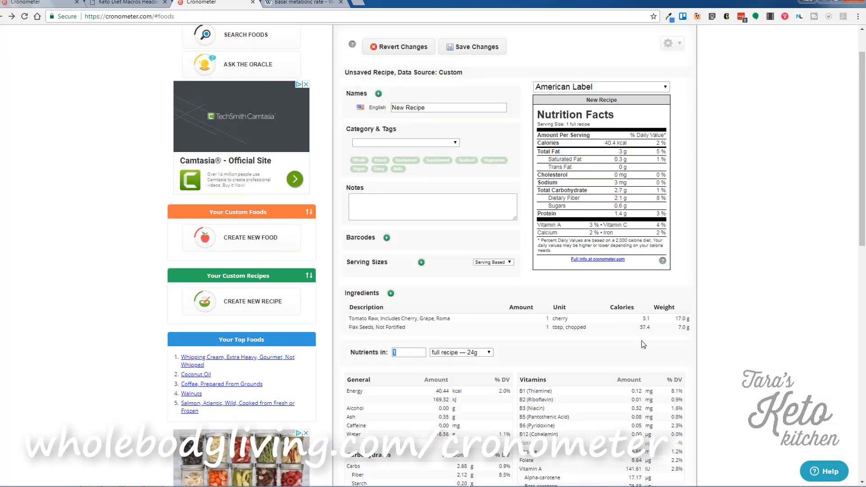
pyautogui.scroll(-1, 727, 336)
pyautogui.scroll(-2, 727, 334)
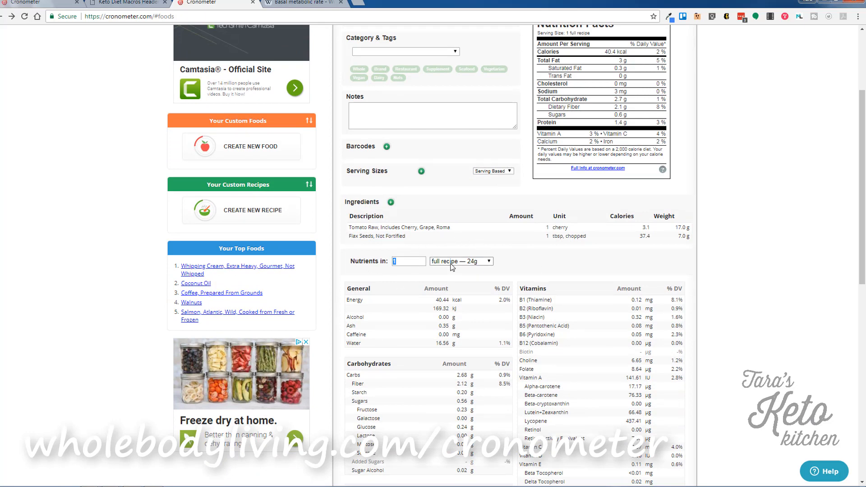
pyautogui.scroll(3, 749, 261)
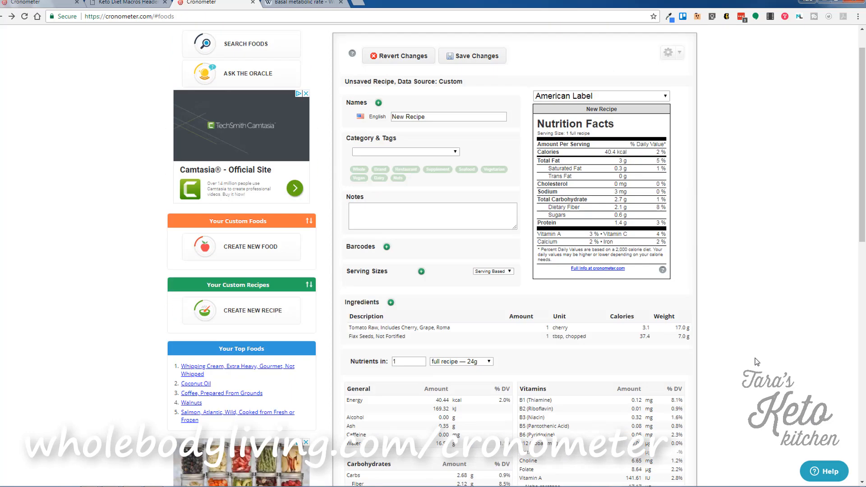
pyautogui.click(482, 93)
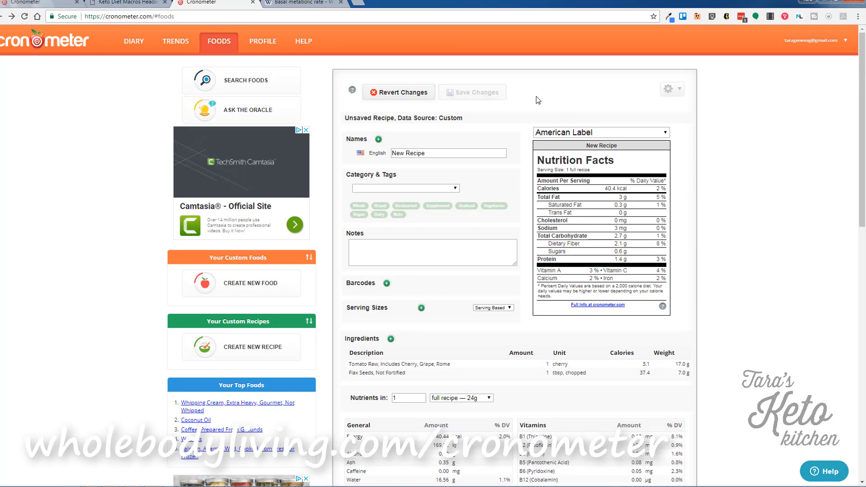
# View the Profile page, then the Help resources page, then return to the diary.
pyautogui.click(263, 42)
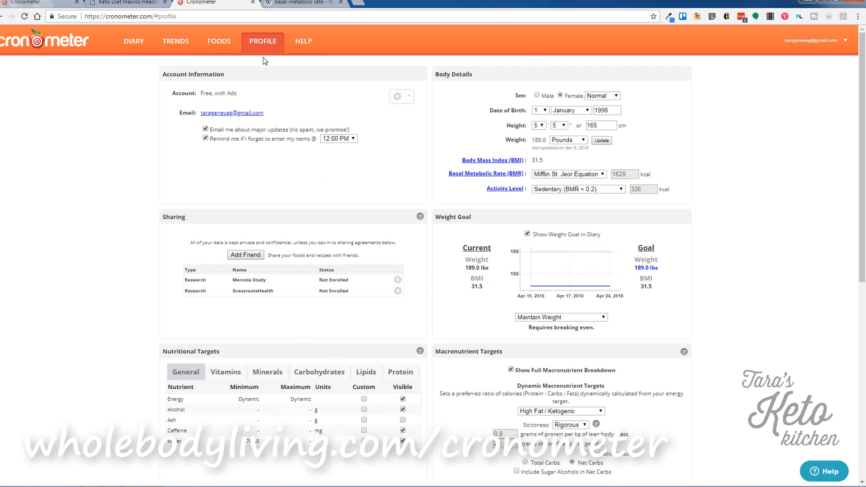
pyautogui.click(314, 45)
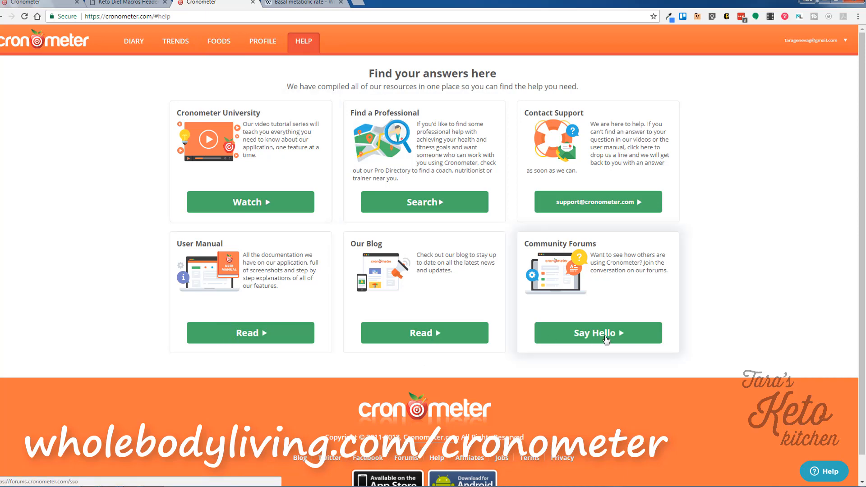
pyautogui.click(135, 45)
# Log out and sign in with the saved credentials to the Gold account's empty April 10 diary.
pyautogui.click(844, 42)
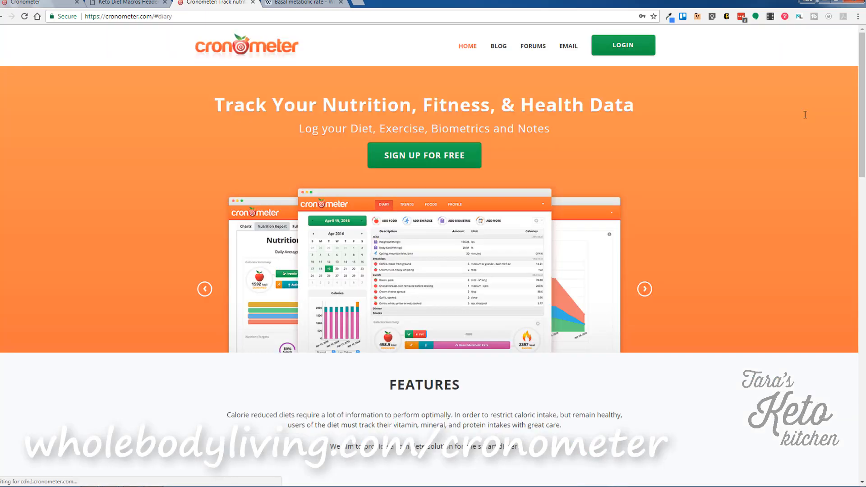
pyautogui.click(621, 49)
pyautogui.rightClick(618, 45)
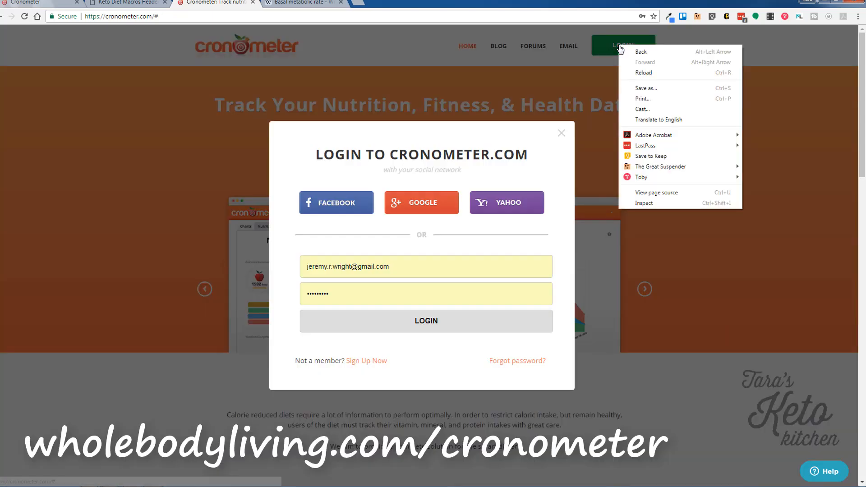
pyautogui.click(560, 135)
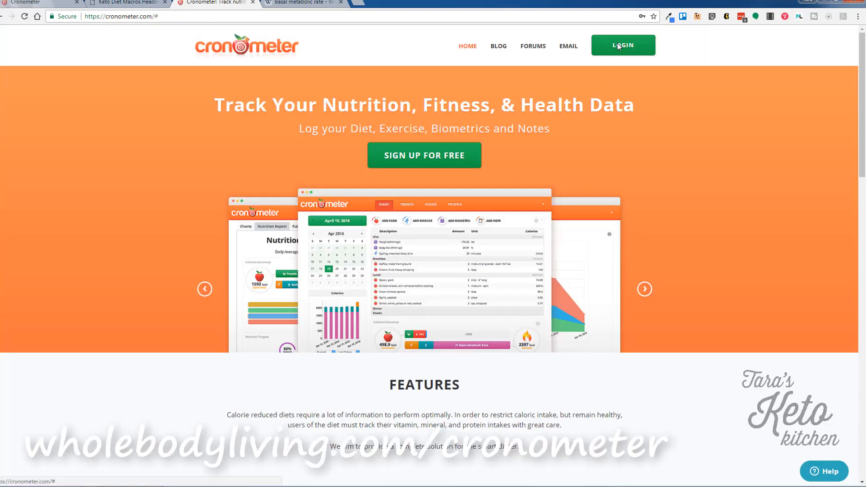
pyautogui.click(617, 44)
pyautogui.click(444, 320)
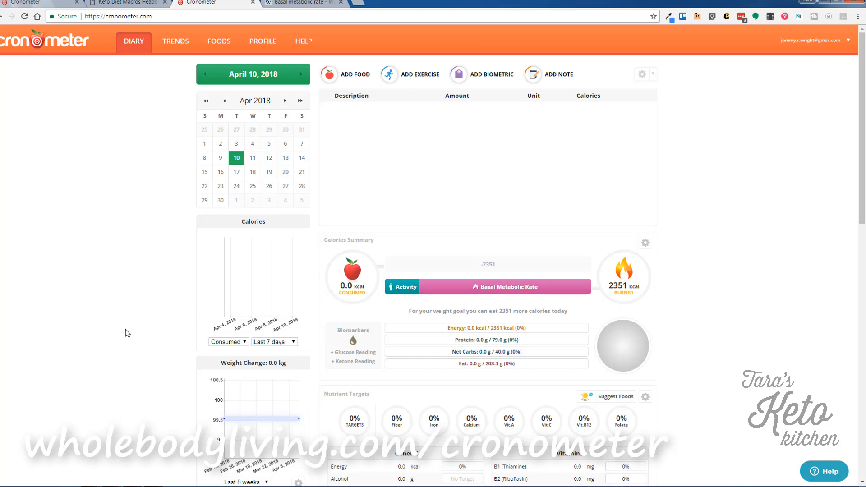
pyautogui.scroll(-7, 125, 333)
pyautogui.scroll(5, 125, 334)
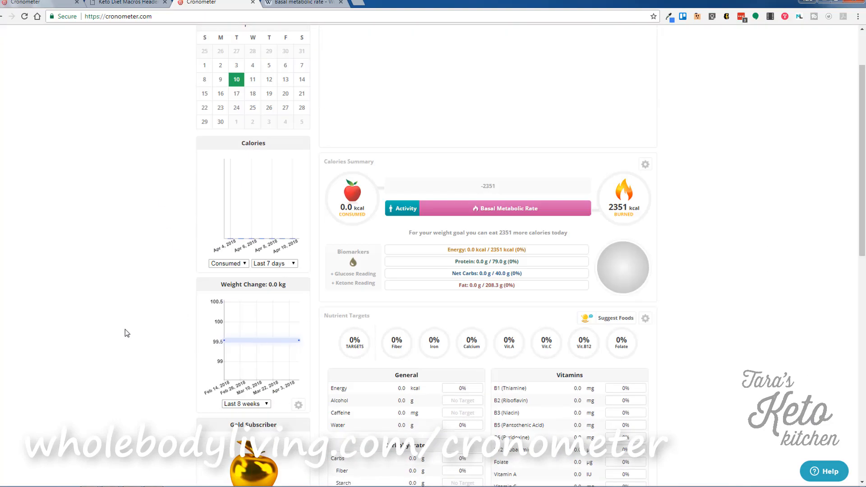
pyautogui.scroll(2, 126, 334)
pyautogui.scroll(-6, 124, 331)
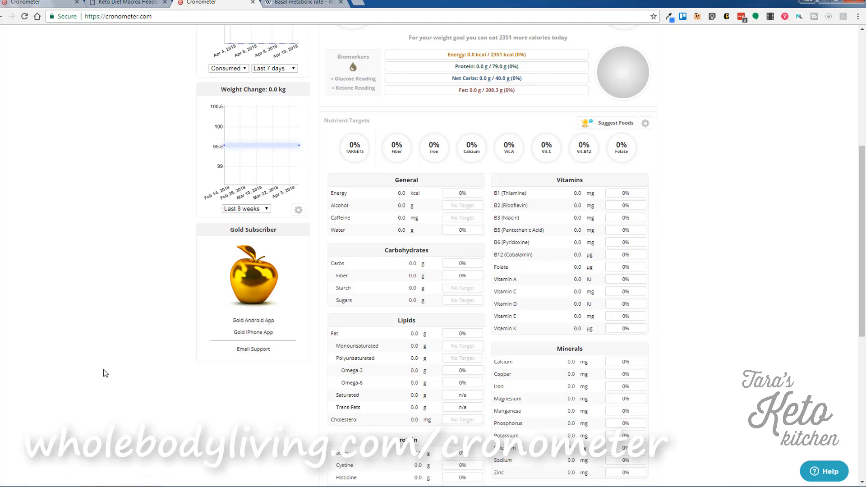
pyautogui.scroll(6, 106, 373)
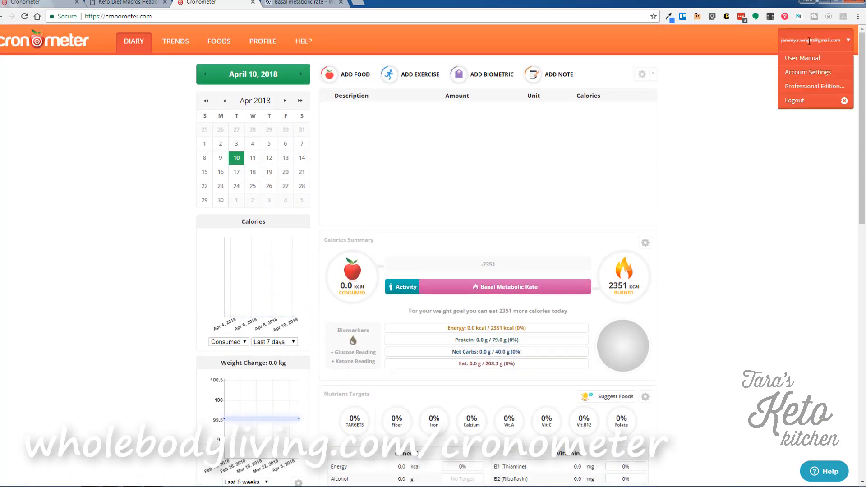
# In Diary Settings, set 'Last Column in Diary Shows' to Carbs.
pyautogui.click(648, 76)
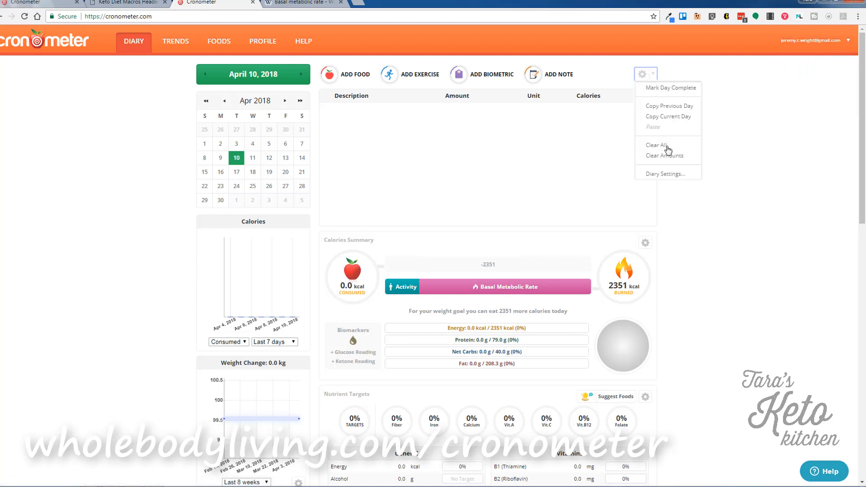
pyautogui.click(663, 174)
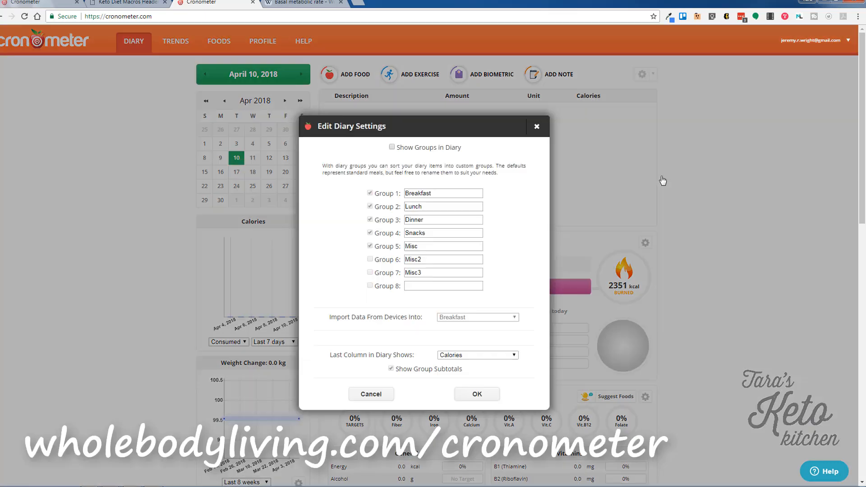
pyautogui.click(465, 359)
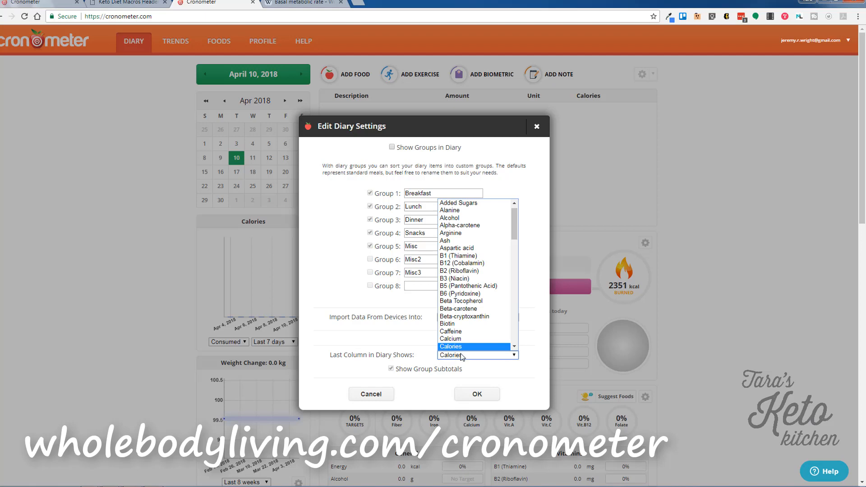
pyautogui.scroll(-3, 488, 284)
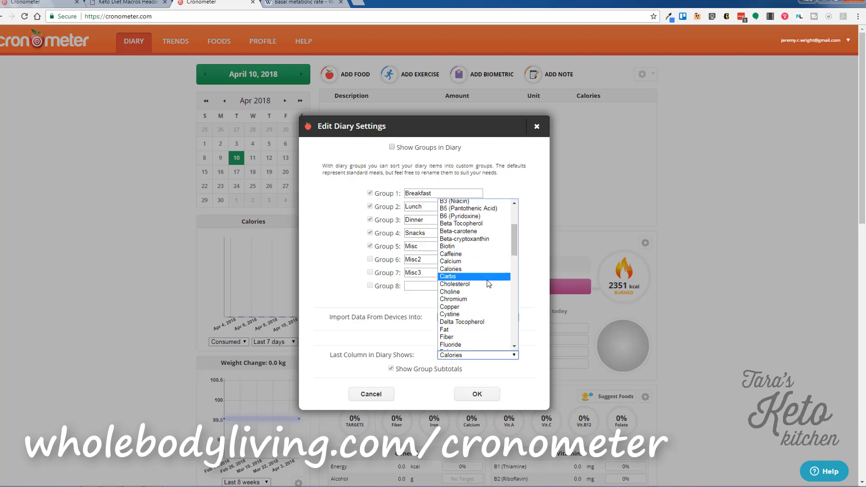
pyautogui.click(466, 277)
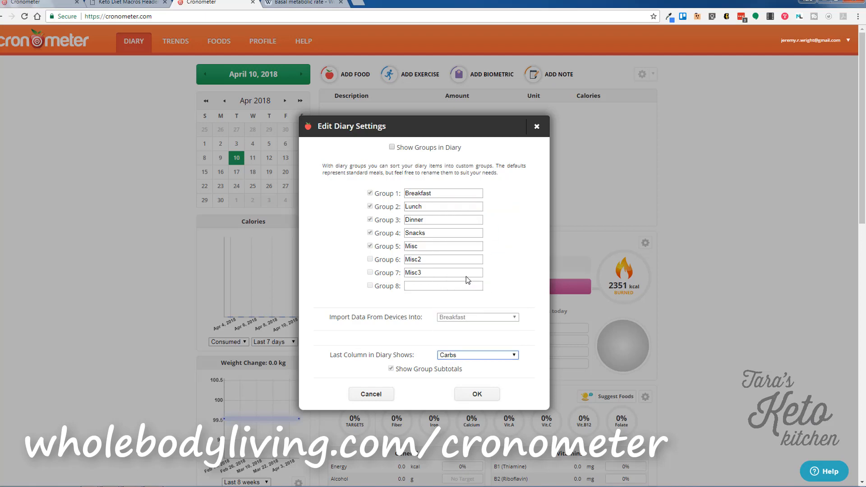
pyautogui.click(477, 394)
# Log one serving of Coffee, Prepared From Grounds.
pyautogui.click(355, 76)
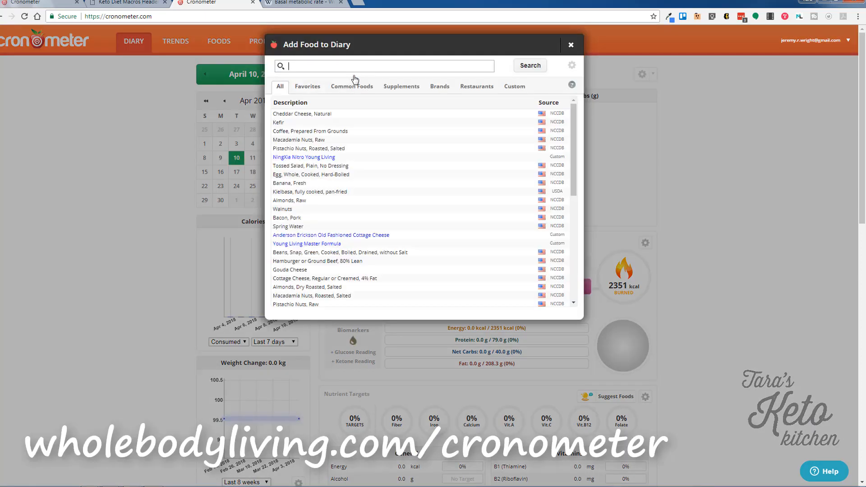
pyautogui.write('coffee')
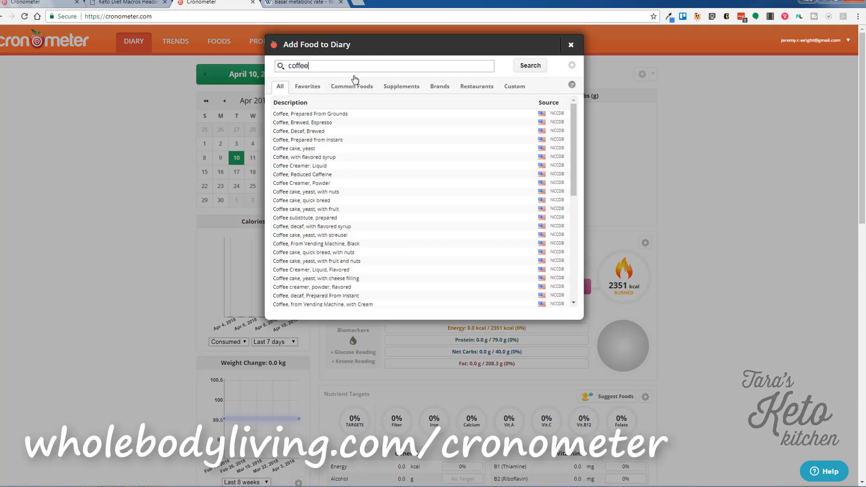
pyautogui.click(352, 114)
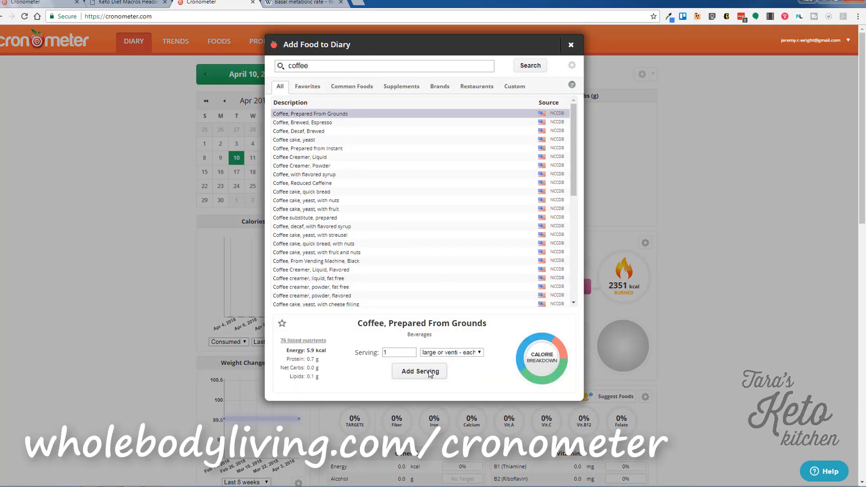
pyautogui.click(418, 372)
# Log 1 tbsp of Extra Heavy Whipping Cream below the coffee.
pyautogui.click(360, 77)
pyautogui.write('h')
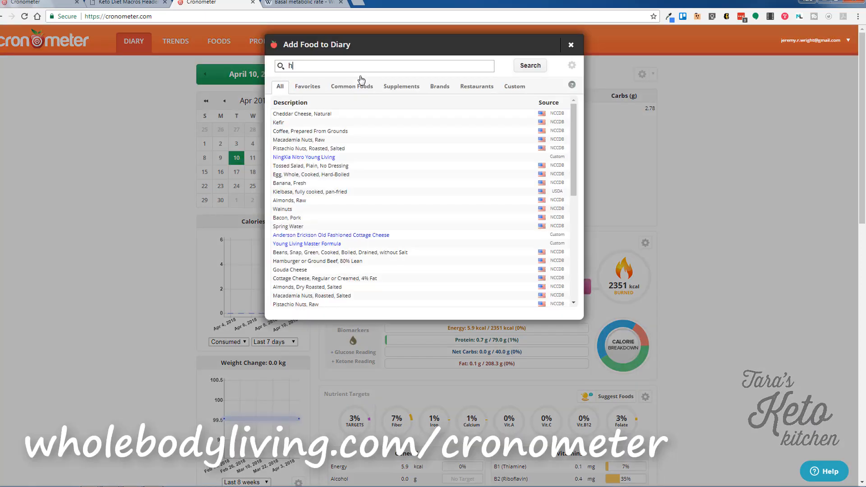
pyautogui.write('eavy')
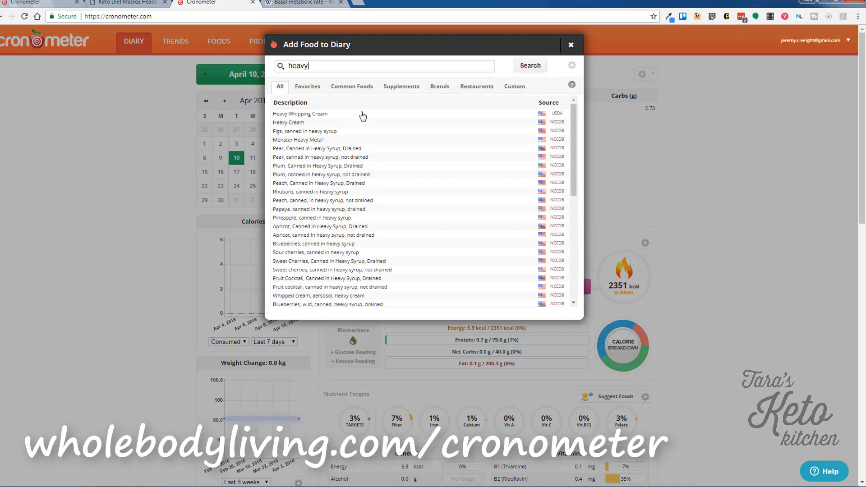
pyautogui.click(360, 114)
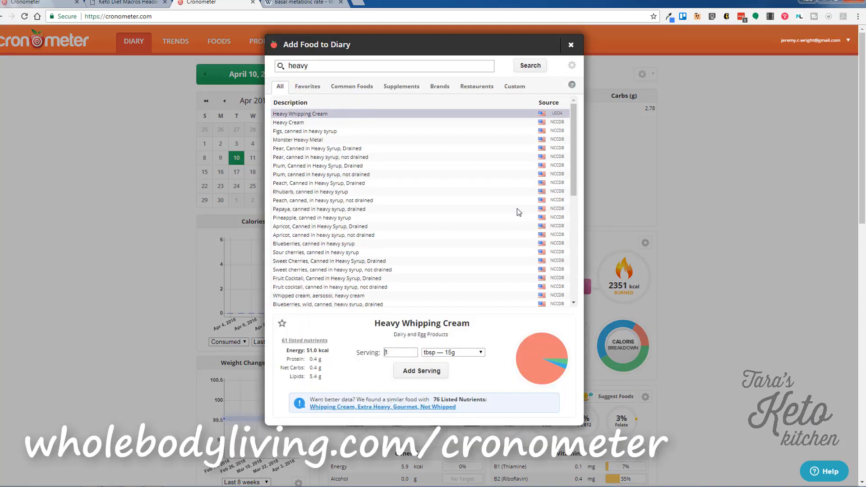
pyautogui.click(392, 408)
pyautogui.click(412, 372)
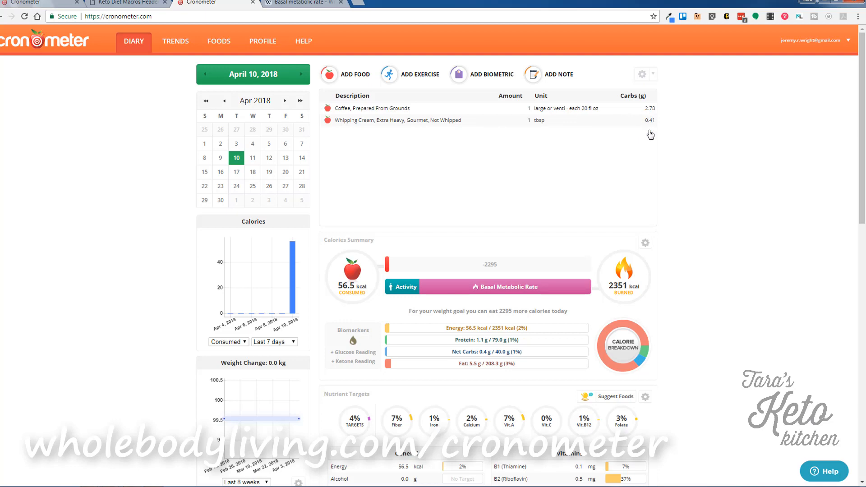
# Add 100 g Chicken Liver from the Oracle food suggestions, bringing the total to 223.5 kcal.
pyautogui.scroll(-3, 705, 269)
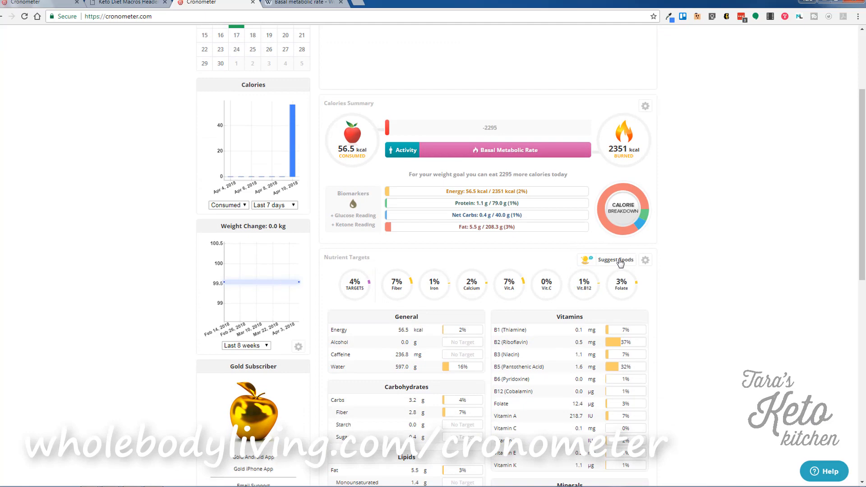
pyautogui.click(617, 261)
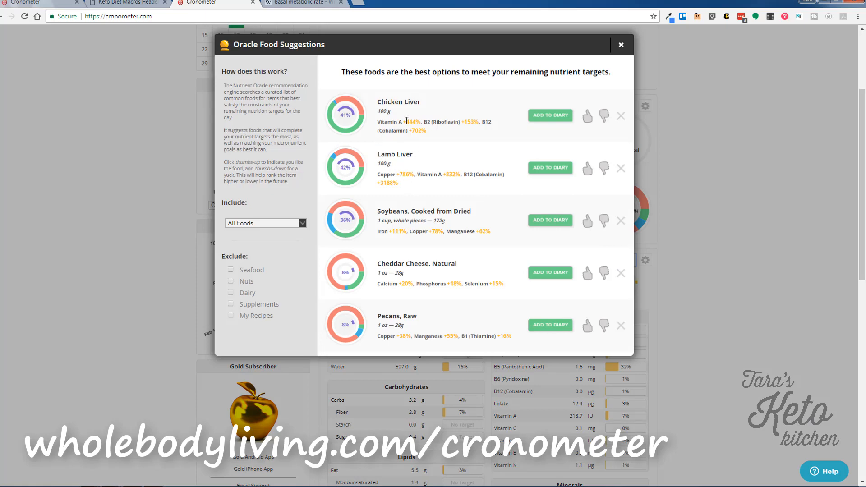
pyautogui.click(549, 116)
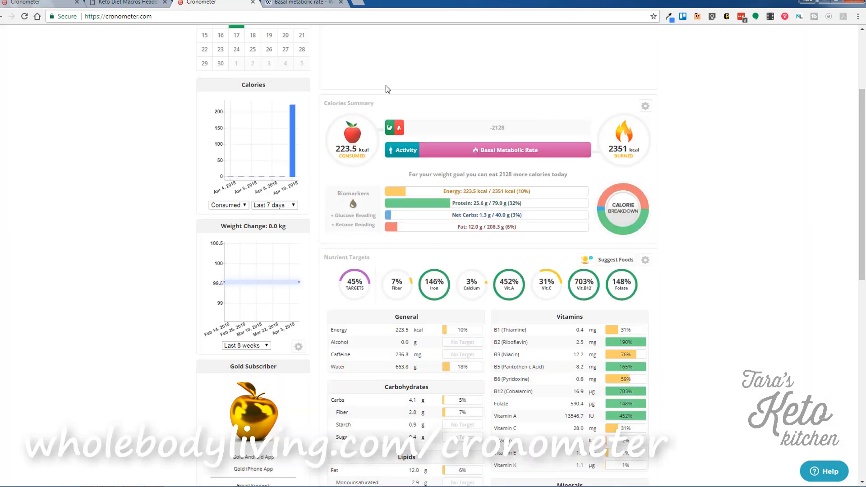
pyautogui.scroll(3, 743, 368)
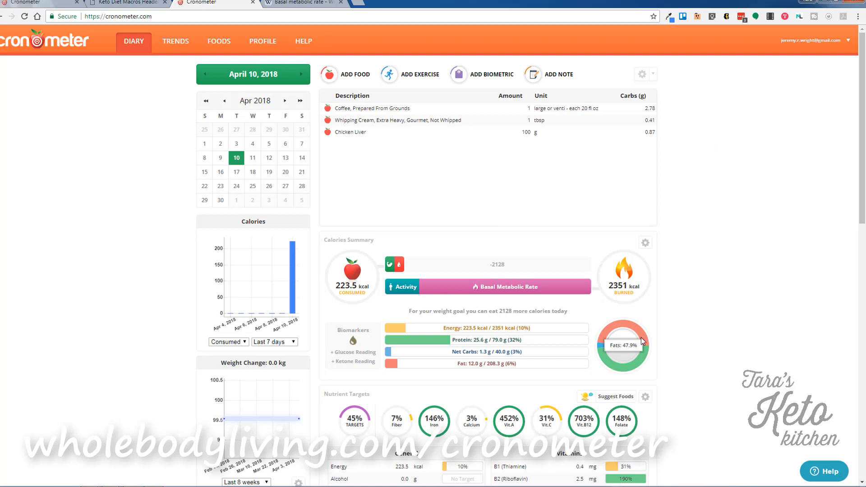
pyautogui.scroll(-1, 609, 289)
# Search custom recipes for 'tara' and log one serving of Coconut Cream Fat Bombs.
pyautogui.scroll(1, 527, 180)
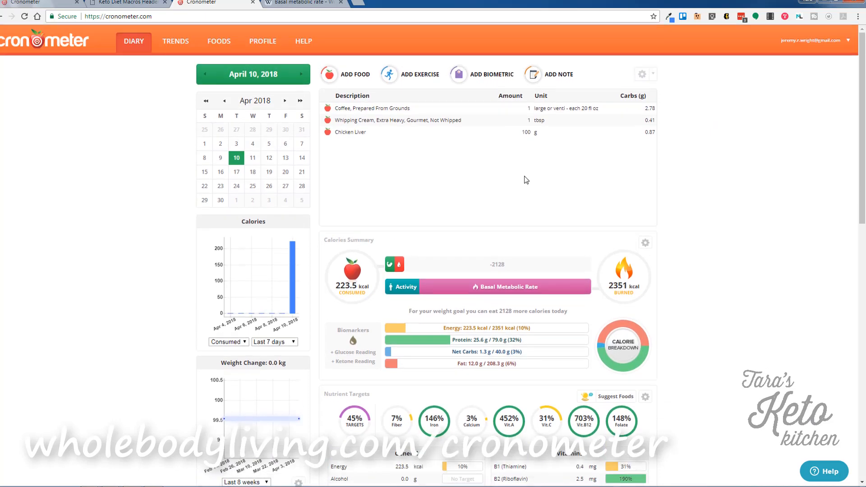
pyautogui.click(360, 75)
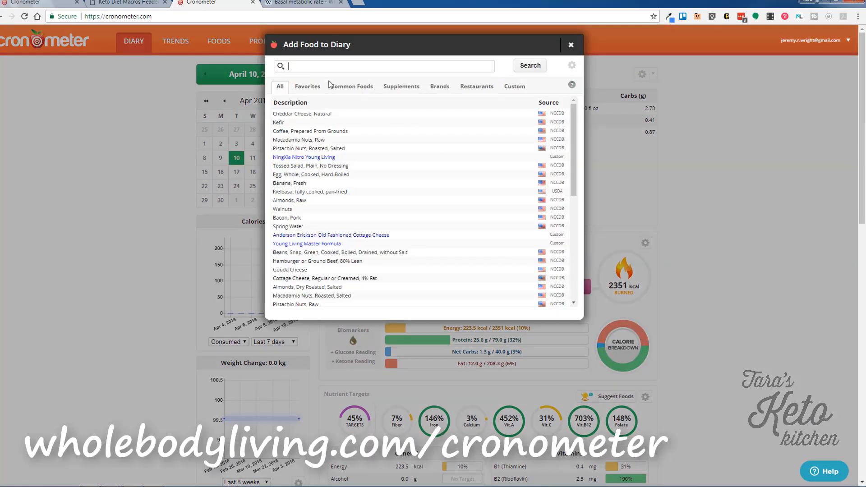
pyautogui.click(516, 87)
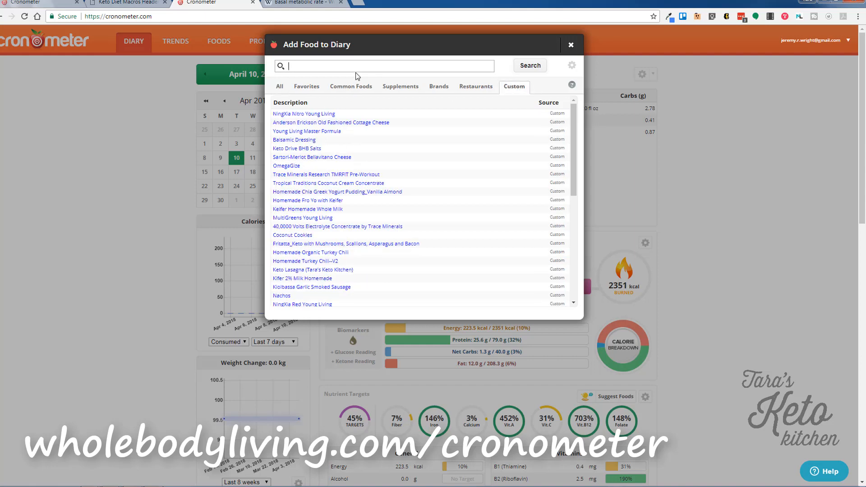
pyautogui.write('tara')
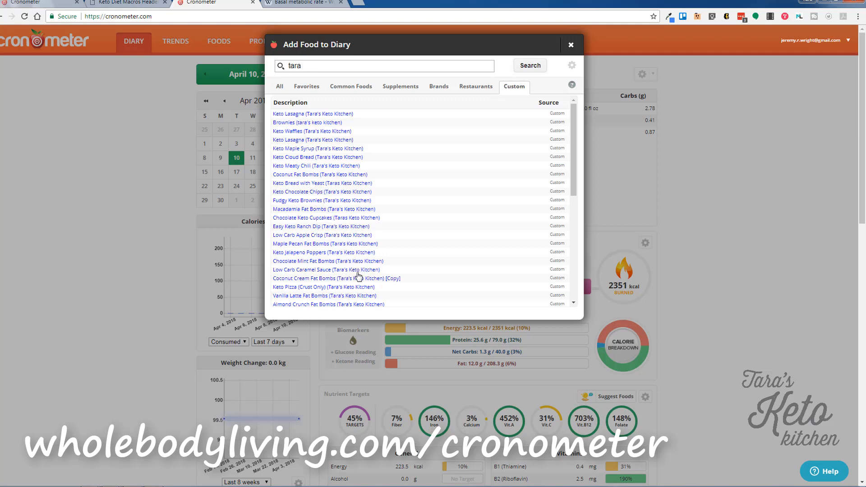
pyautogui.click(373, 282)
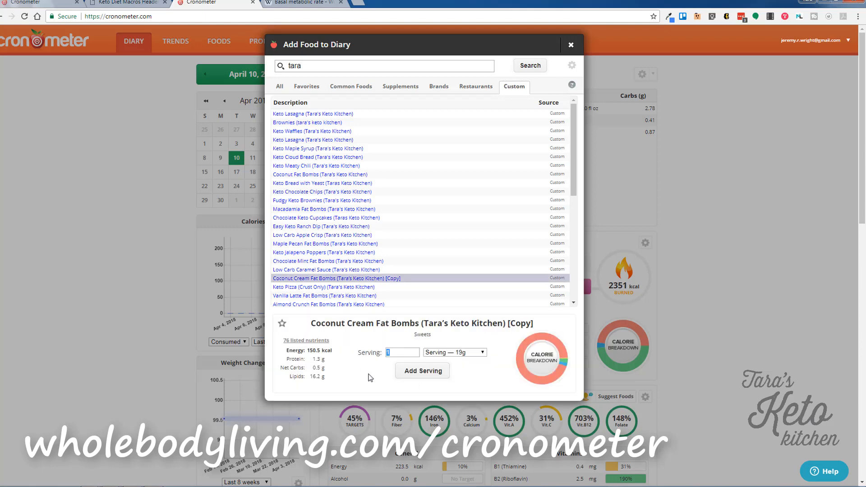
pyautogui.click(423, 371)
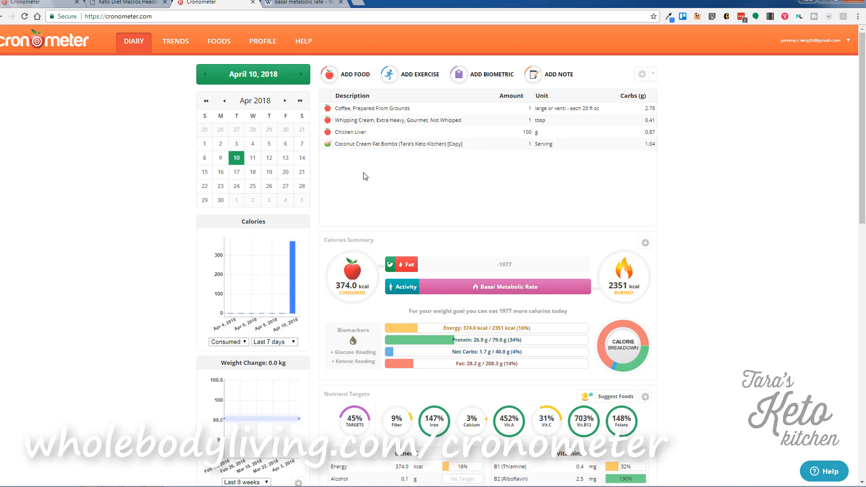
# From Account Settings, request friend sharing by e-mail, find it already exists, and cancel.
pyautogui.click(845, 36)
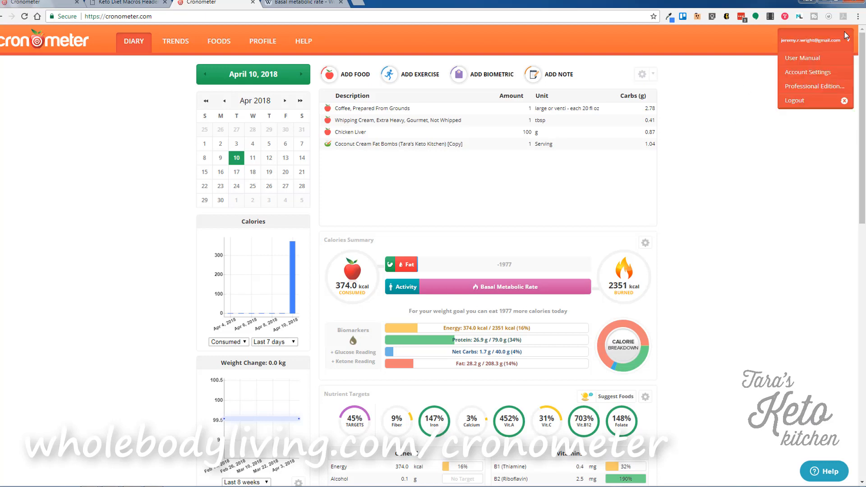
pyautogui.click(801, 72)
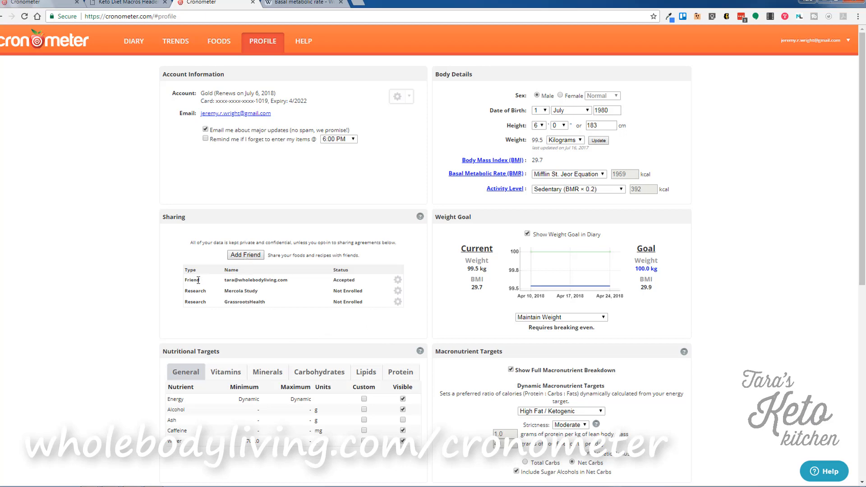
pyautogui.click(246, 255)
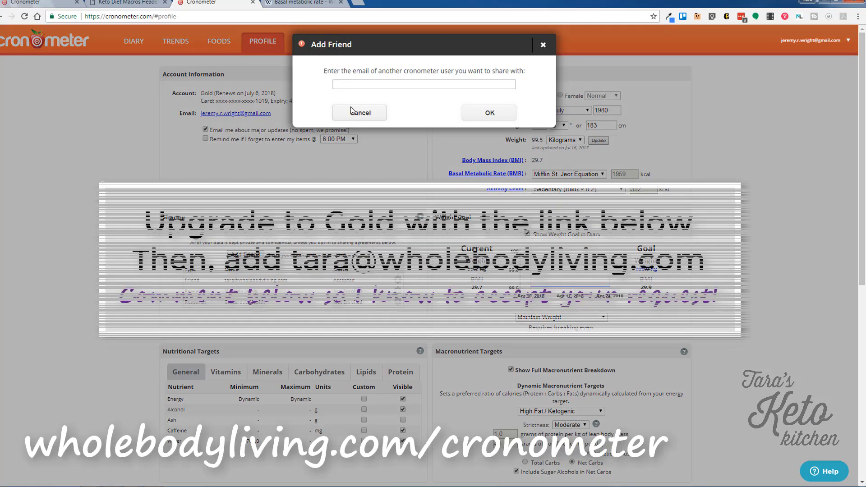
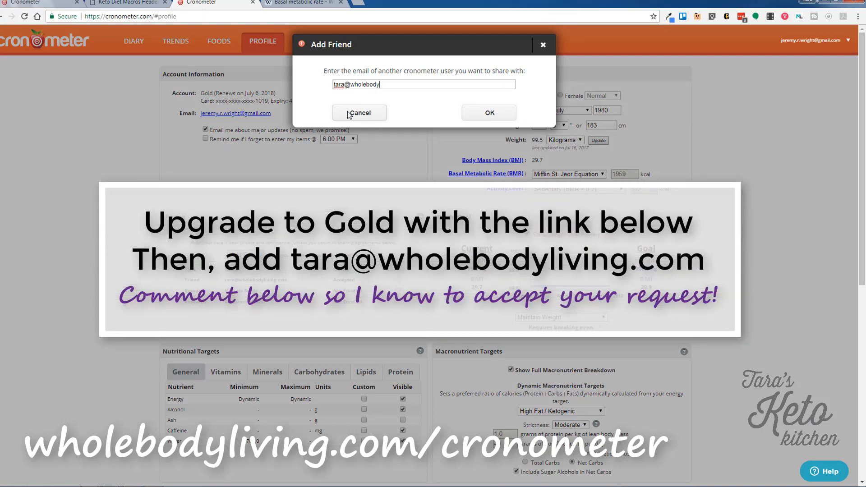
pyautogui.click(488, 114)
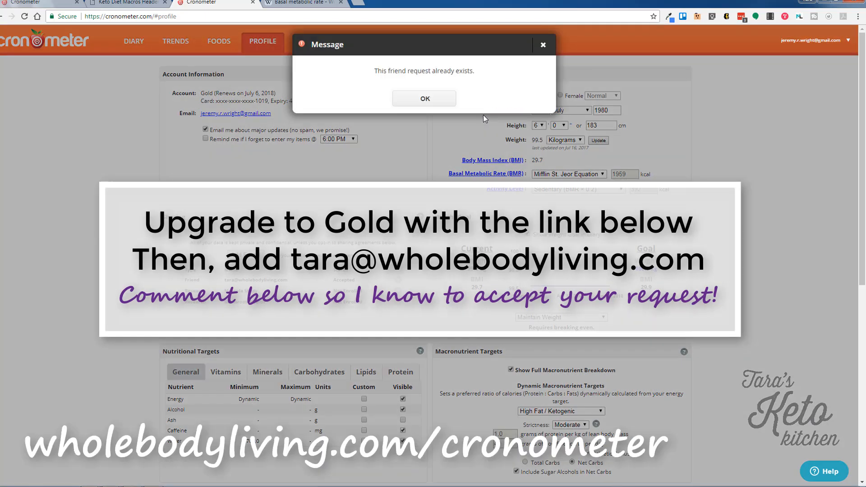
pyautogui.click(425, 98)
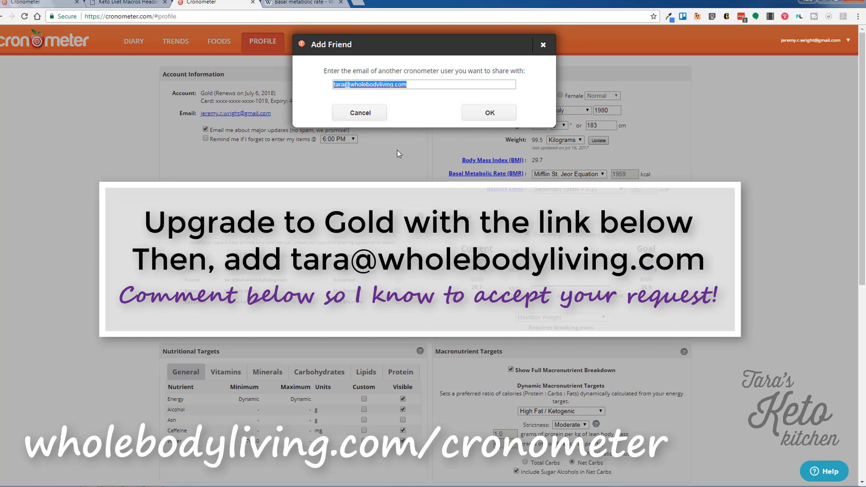
pyautogui.click(371, 116)
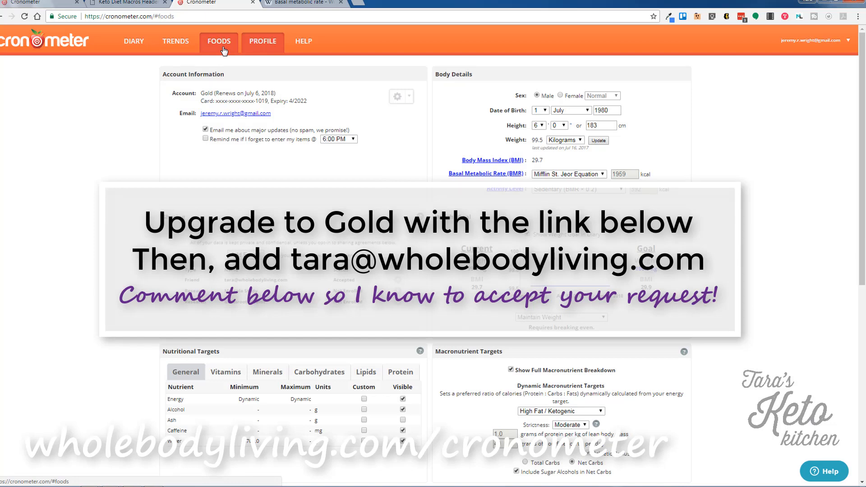
# Go from Foods back to the April 10 diary and start adding a food.
pyautogui.click(224, 49)
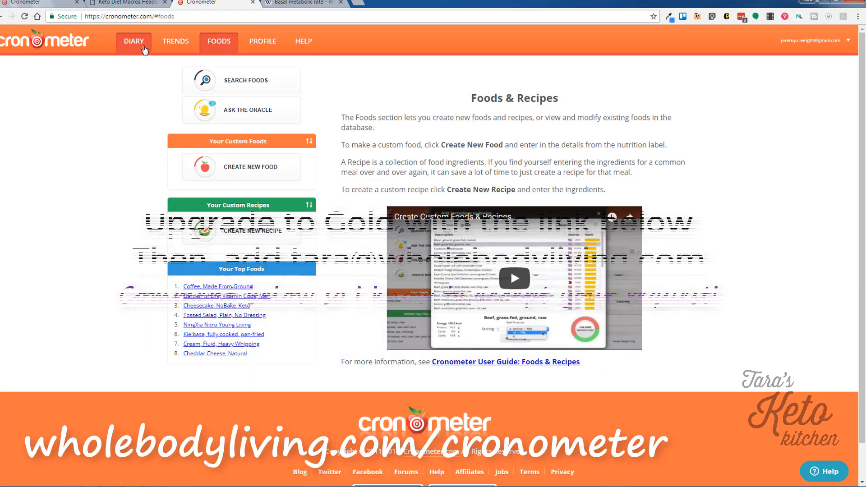
pyautogui.click(144, 48)
pyautogui.click(362, 75)
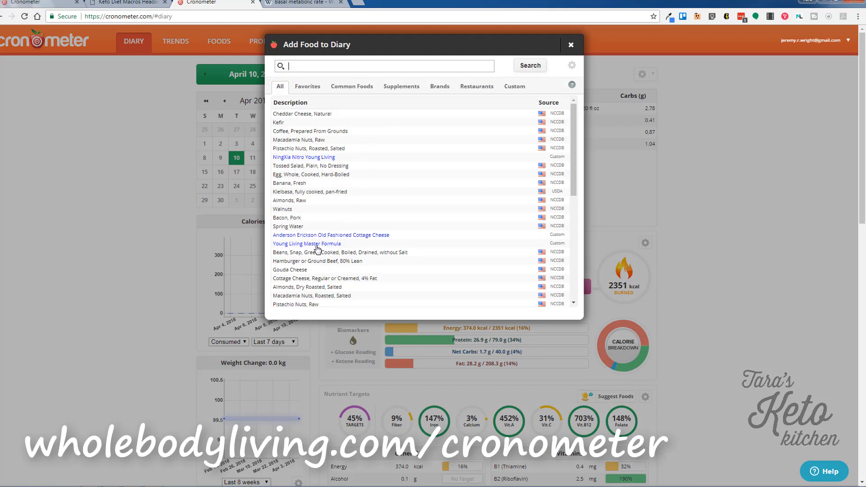
# Browse custom foods like Young Living Master Formula and OmegaGize, search 'tara', then close without adding.
pyautogui.click(515, 87)
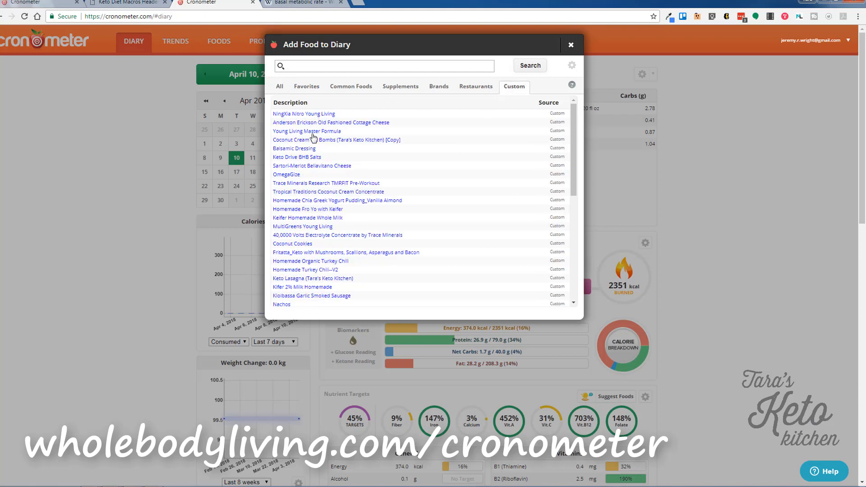
pyautogui.click(328, 132)
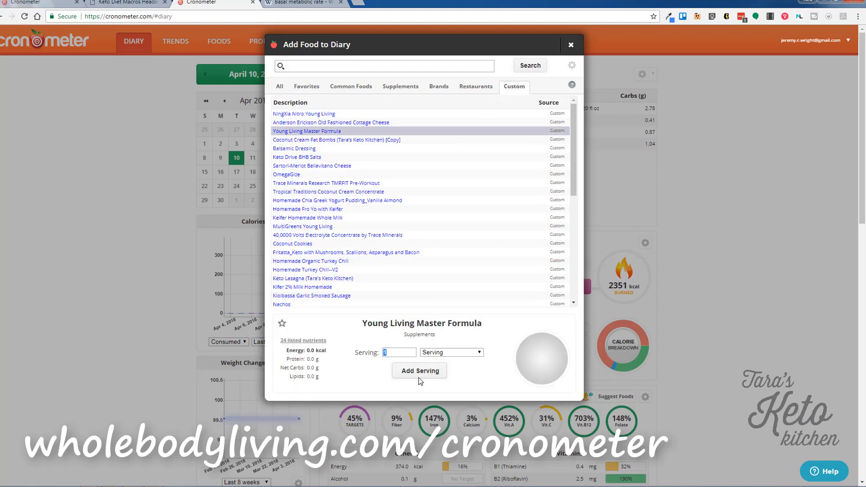
pyautogui.click(280, 176)
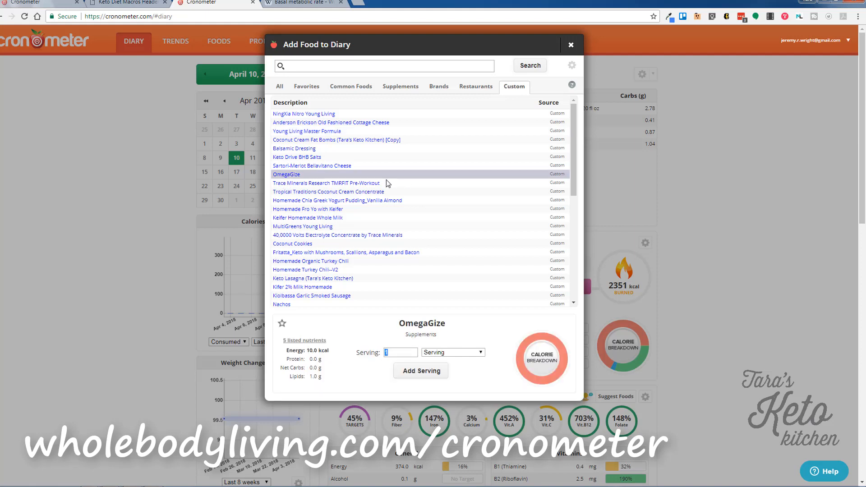
pyautogui.click(298, 132)
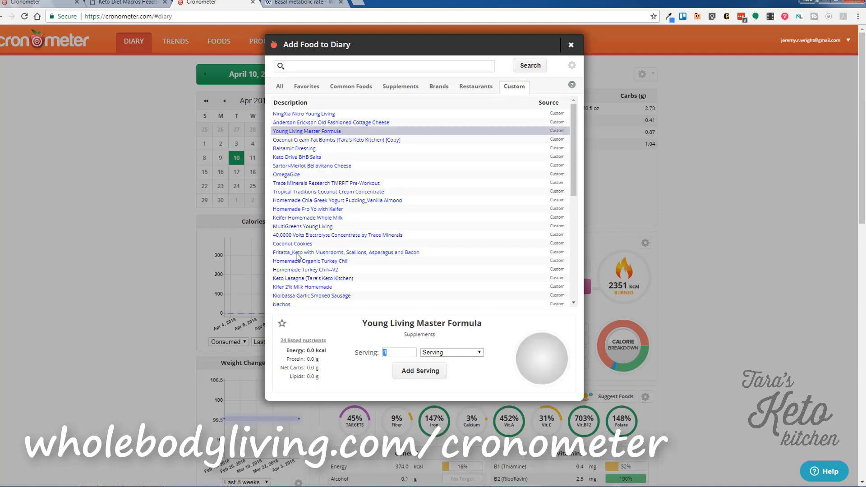
pyautogui.scroll(-10, 323, 272)
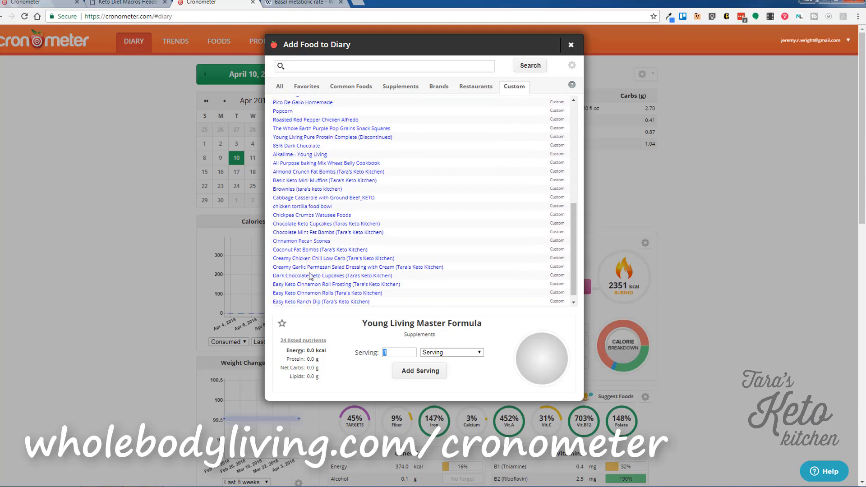
pyautogui.scroll(-1, 310, 278)
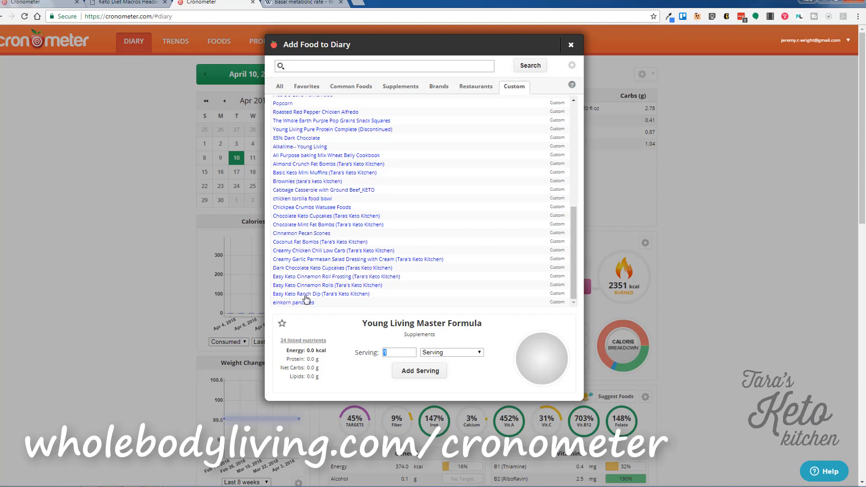
pyautogui.scroll(4, 327, 281)
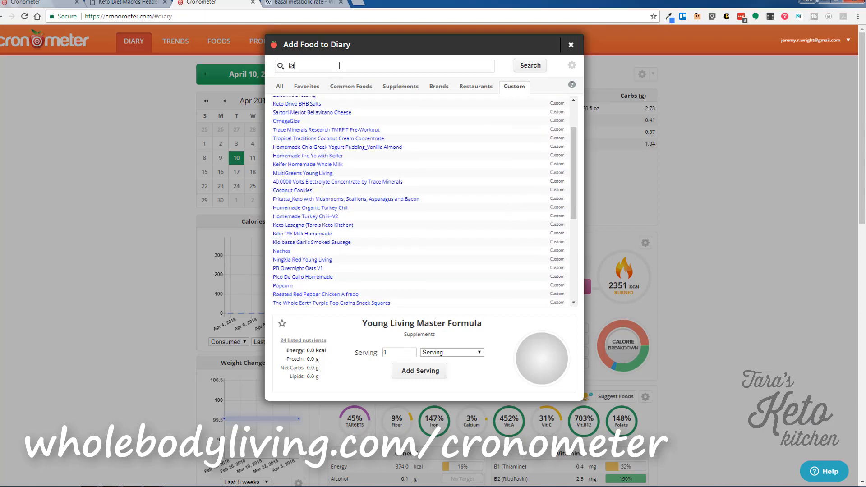
pyautogui.write('ra')
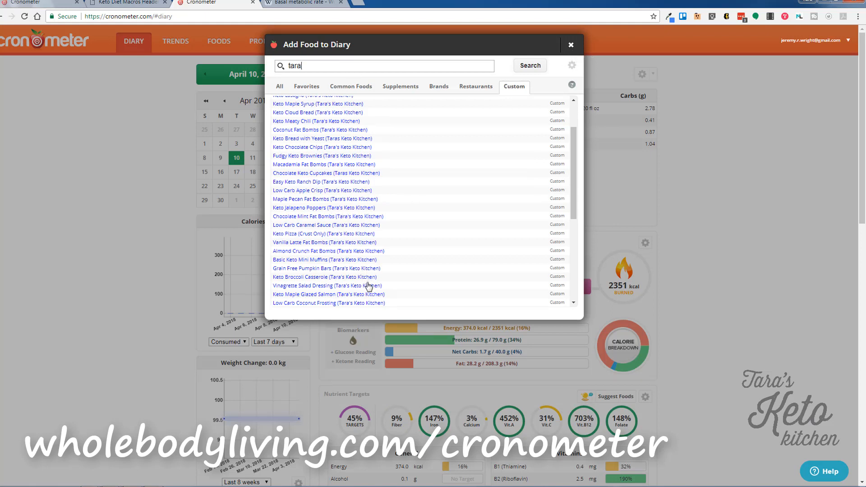
pyautogui.click(571, 46)
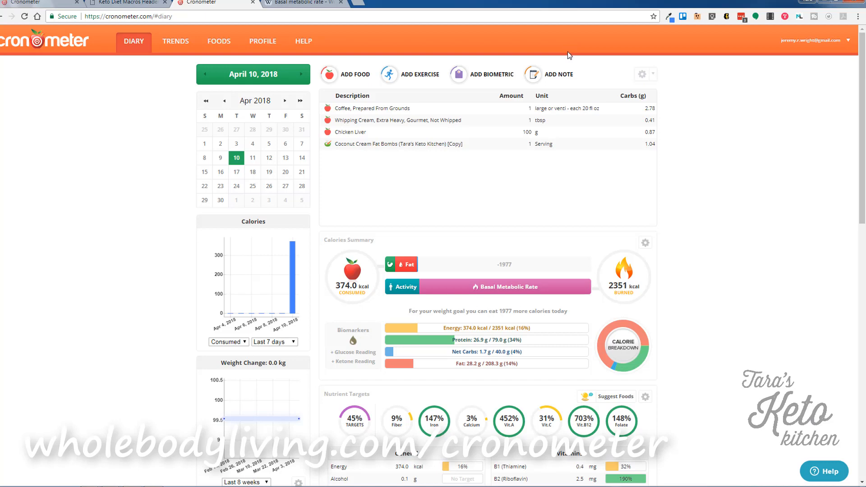
# Scroll to the nutrient tables and Nutrient Balances: 374.0 kcal, 236.8 mg caffeine, 28.2 g fat.
pyautogui.click(653, 75)
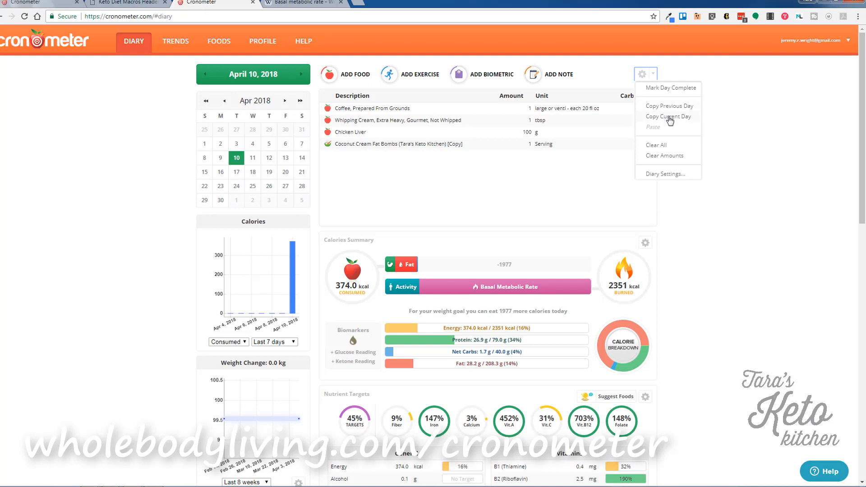
pyautogui.click(738, 205)
pyautogui.scroll(-9, 441, 222)
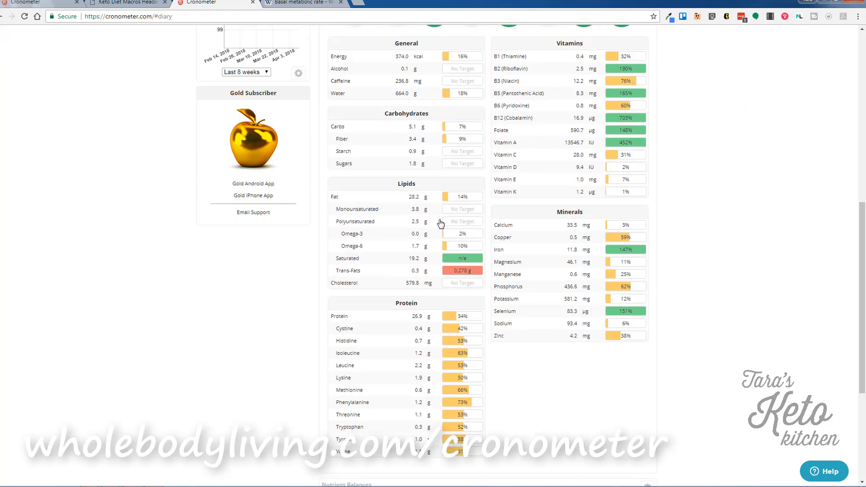
pyautogui.scroll(-5, 441, 223)
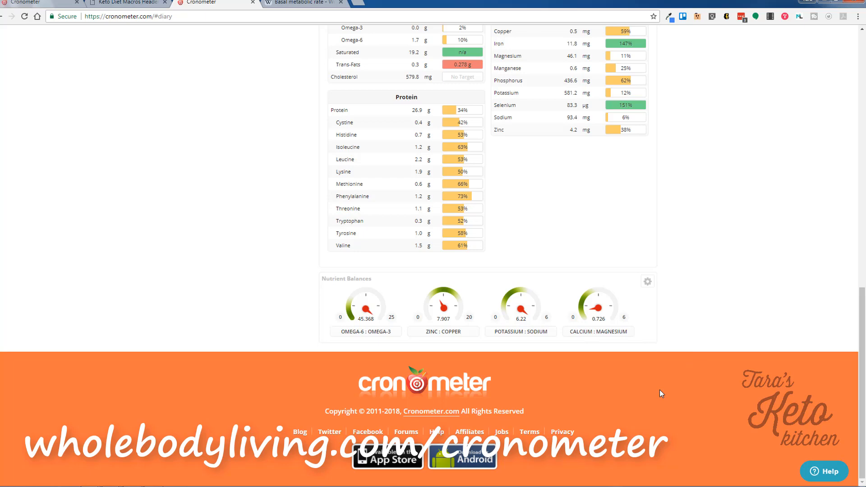
# Turn on the PRAL Alkalinity gauge in the Nutrient Balances display settings.
pyautogui.click(648, 283)
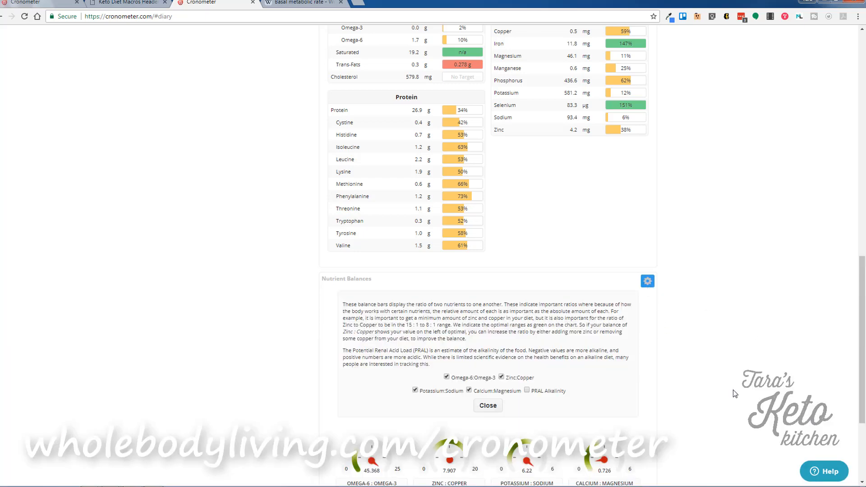
pyautogui.scroll(-2, 733, 390)
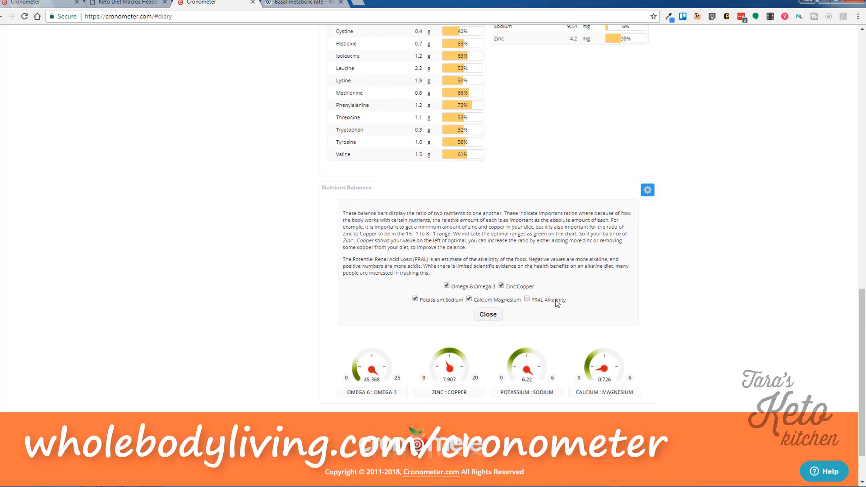
pyautogui.click(528, 300)
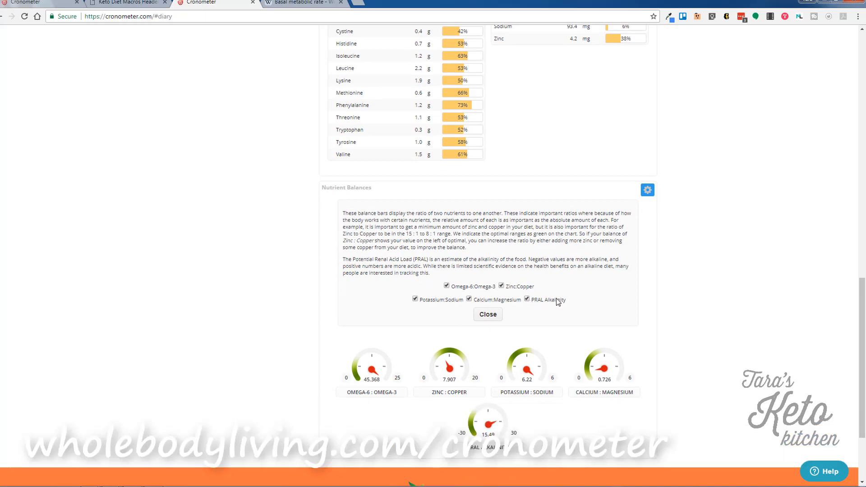
pyautogui.click(493, 316)
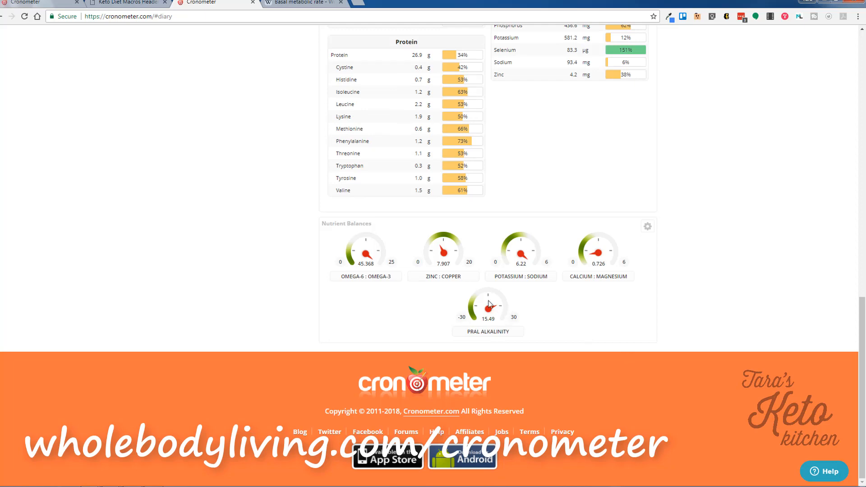
# Check the Nutrient Targets display settings and close them unchanged.
pyautogui.scroll(3, 582, 321)
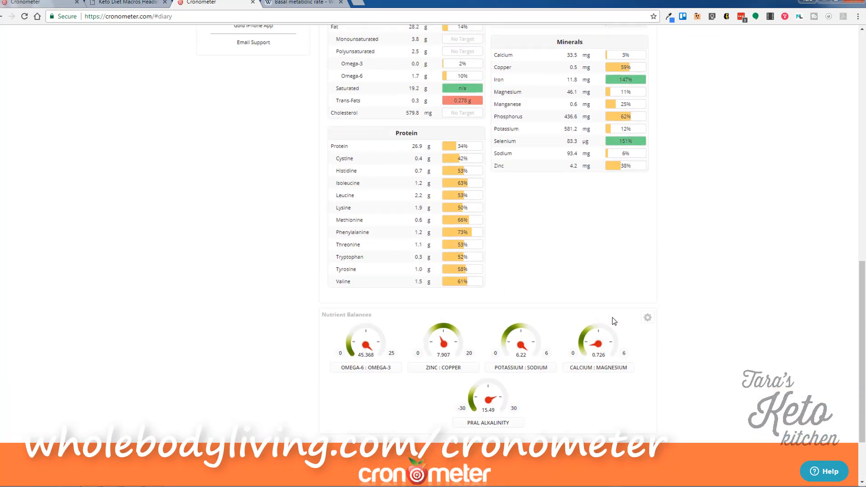
pyautogui.scroll(8, 614, 322)
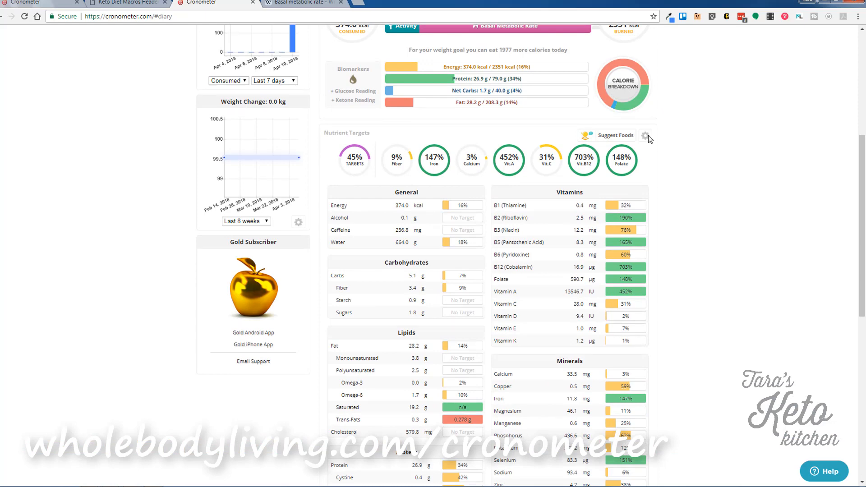
pyautogui.click(646, 136)
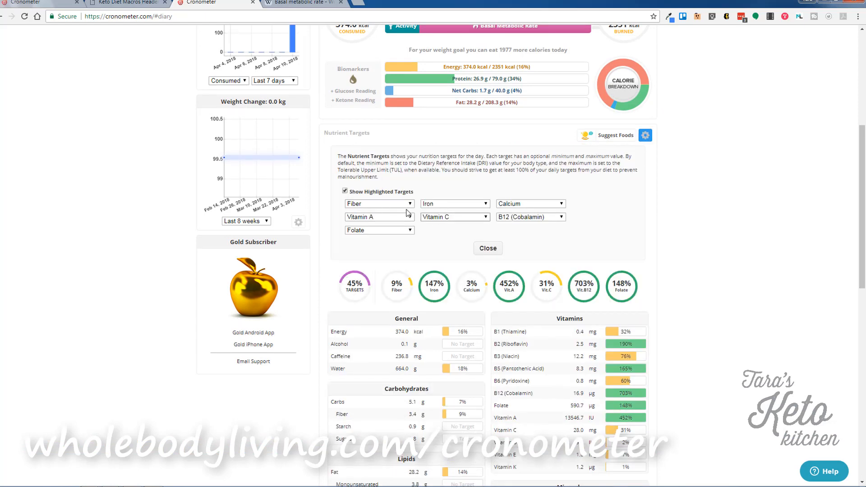
pyautogui.click(483, 249)
pyautogui.scroll(5, 691, 381)
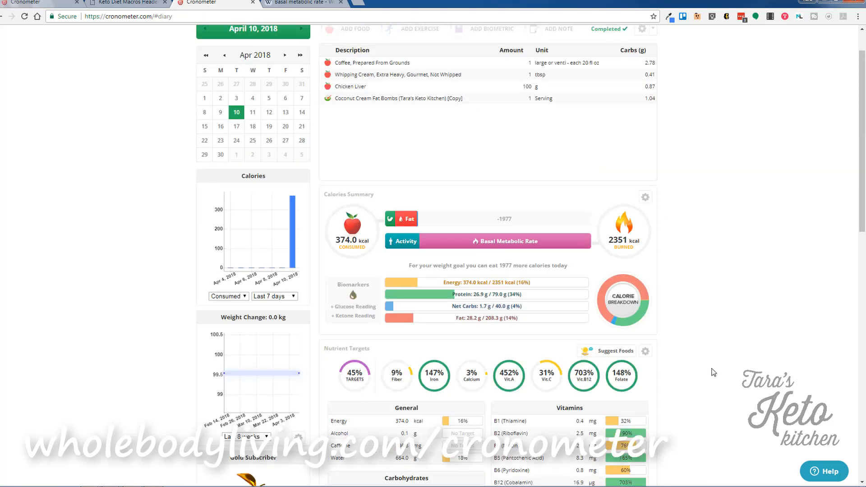
# Log a 93 mmol/L blood glucose reading and a 0.04 mmol/L breath ketone reading.
pyautogui.click(354, 307)
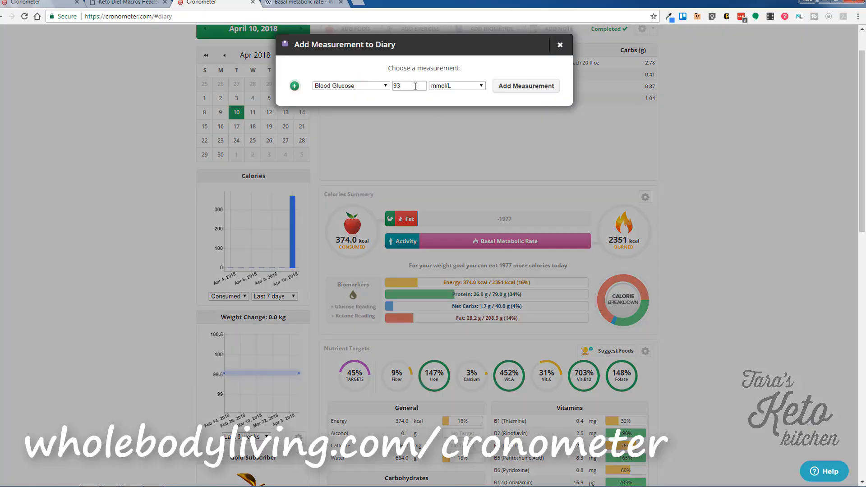
pyautogui.click(534, 87)
pyautogui.click(357, 317)
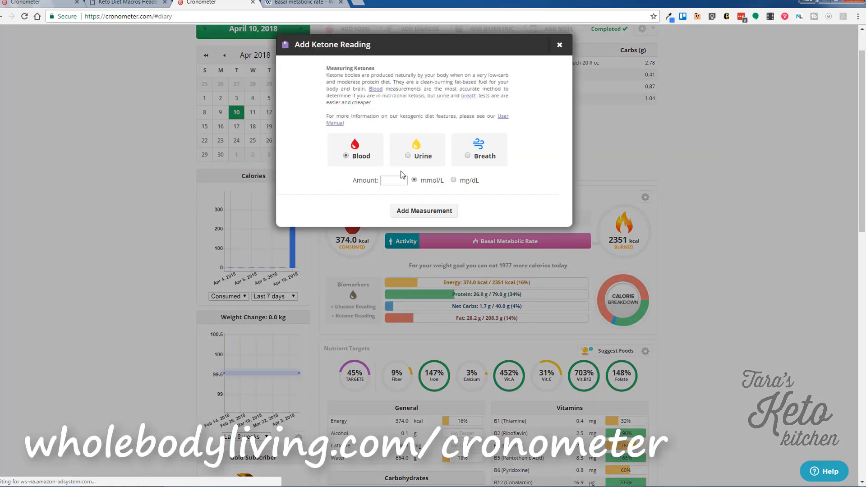
pyautogui.click(467, 156)
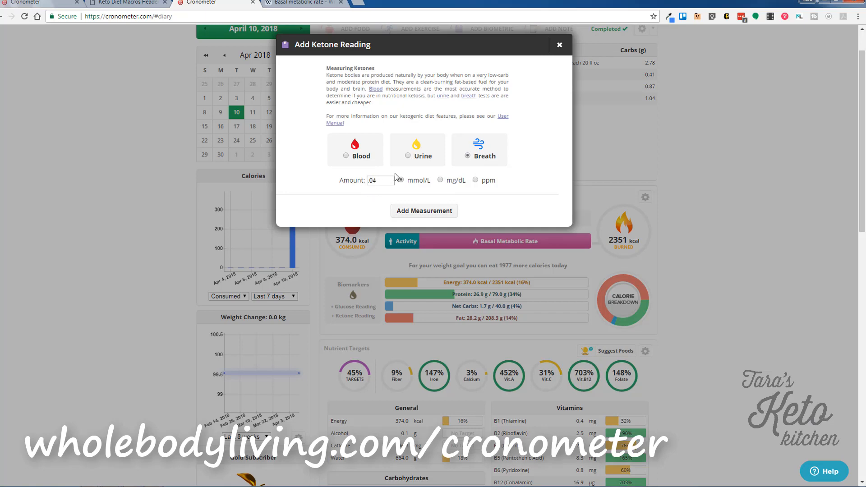
pyautogui.click(432, 211)
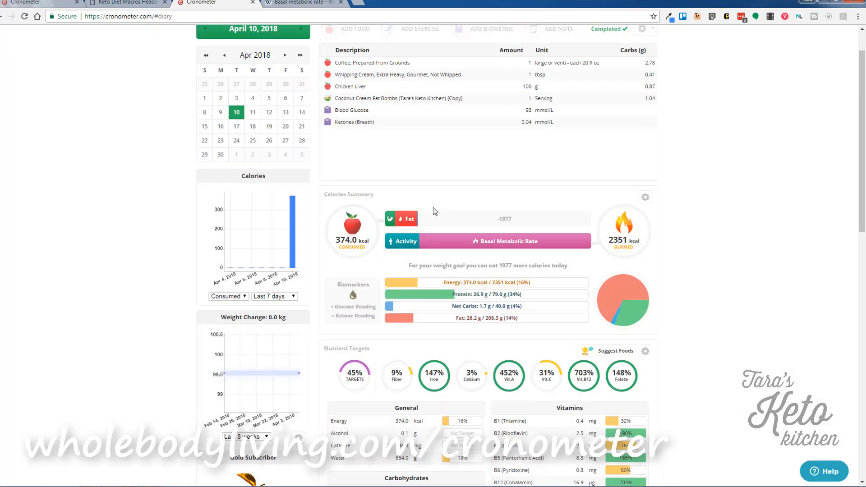
# Move Blood Glucose to the top of the diary, with Ketones (Breath) directly beneath.
pyautogui.moveTo(402, 107); pyautogui.dragTo(405, 58)
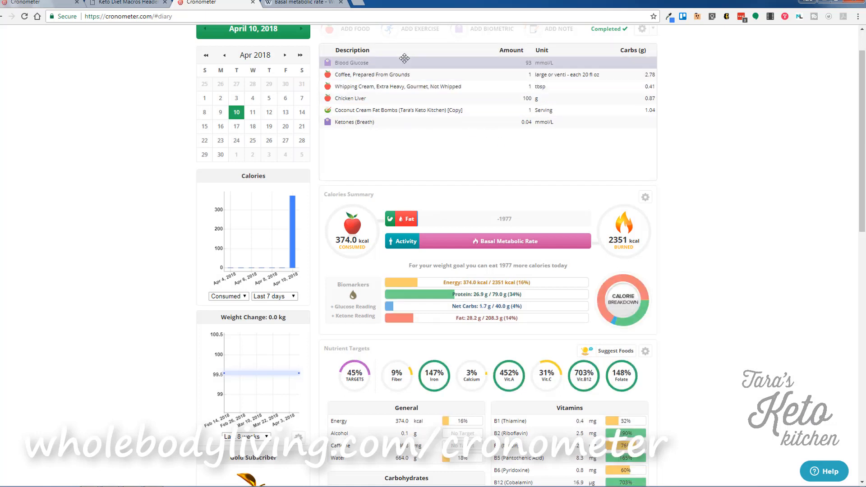
pyautogui.moveTo(402, 123); pyautogui.dragTo(408, 69)
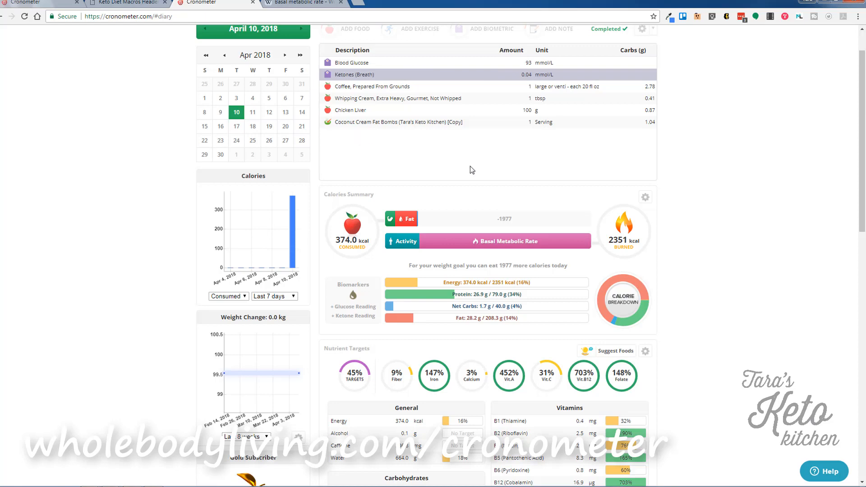
pyautogui.scroll(1, 735, 241)
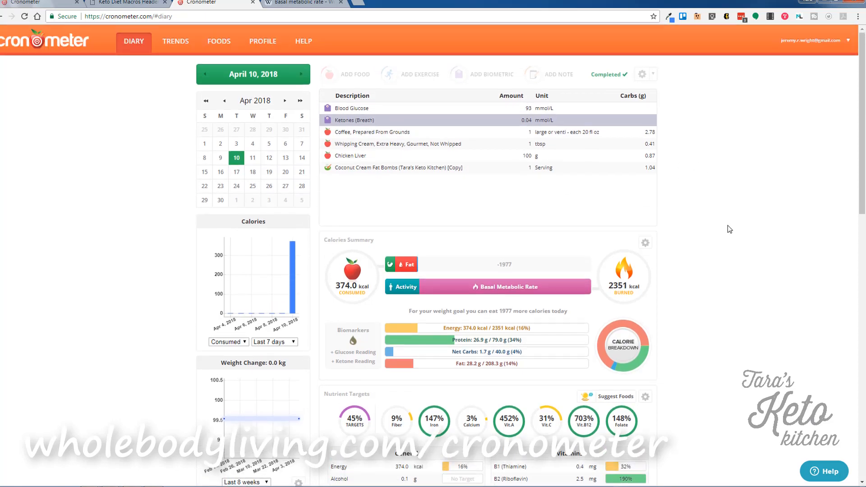
# In Diary Settings, turn on Show Groups and rename and enable Group 6 as 'Fasting Readings'.
pyautogui.click(653, 74)
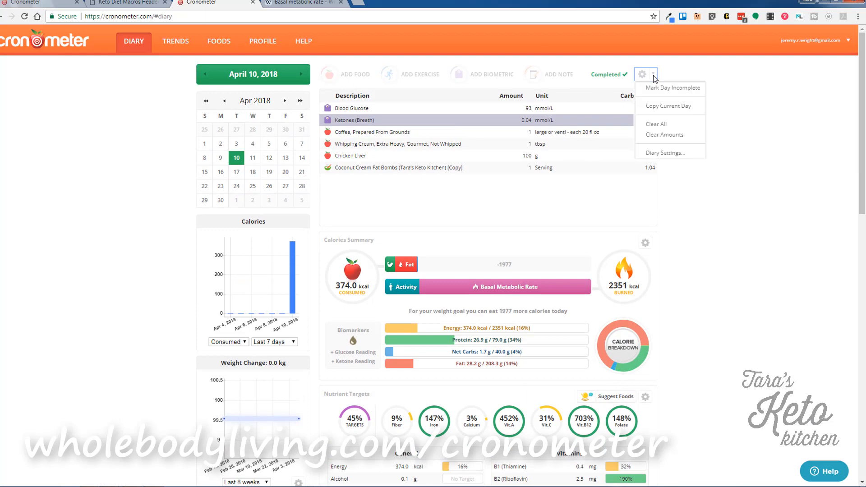
pyautogui.click(672, 154)
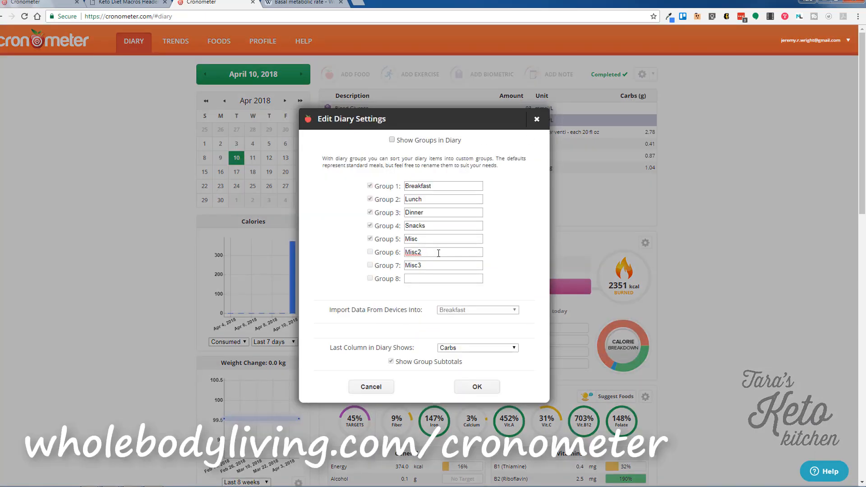
pyautogui.moveTo(440, 252); pyautogui.dragTo(410, 253)
pyautogui.write('Fasting Readings')
pyautogui.click(392, 140)
pyautogui.click(369, 252)
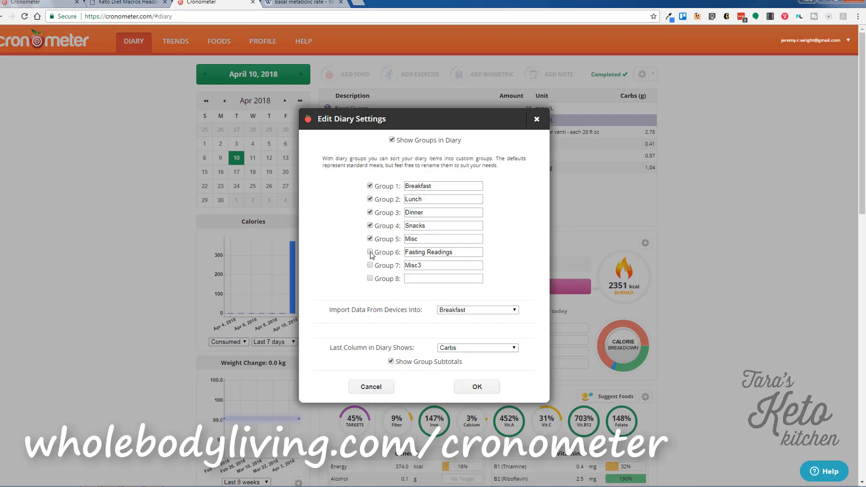
# Disable the Misc, Snacks, Dinner and Lunch groups, and rename Breakfast to 'Food'.
pyautogui.click(370, 240)
pyautogui.click(370, 226)
pyautogui.click(370, 213)
pyautogui.click(370, 199)
pyautogui.click(369, 186)
pyautogui.doubleClick(408, 186)
pyautogui.write('Food')
pyautogui.click(370, 186)
# Keep Carbs as the last column and device imports going to Food, then save.
pyautogui.click(478, 349)
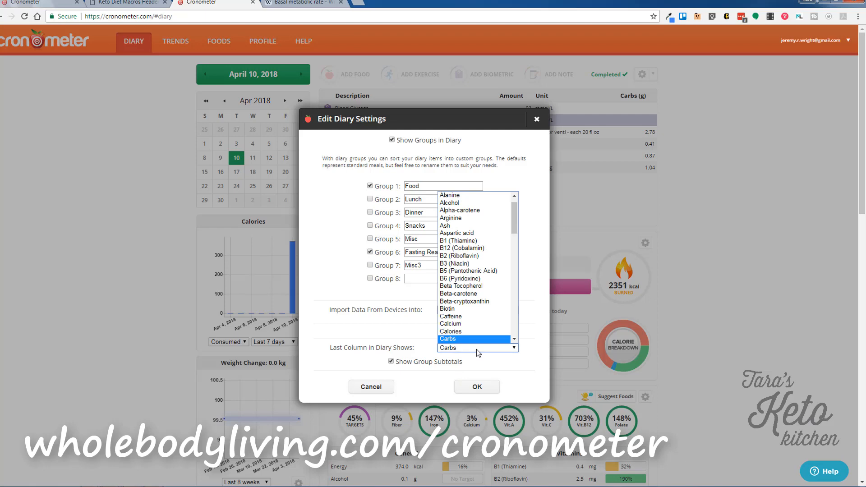
pyautogui.click(476, 342)
pyautogui.click(477, 314)
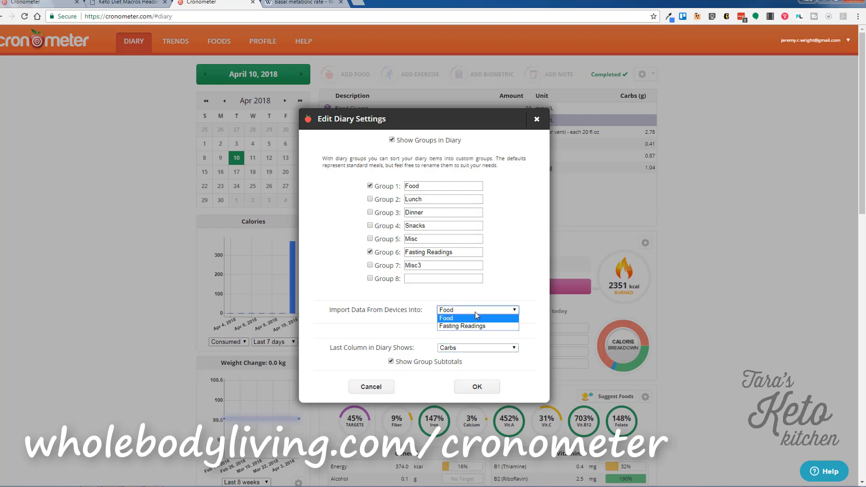
pyautogui.click(475, 312)
pyautogui.click(487, 389)
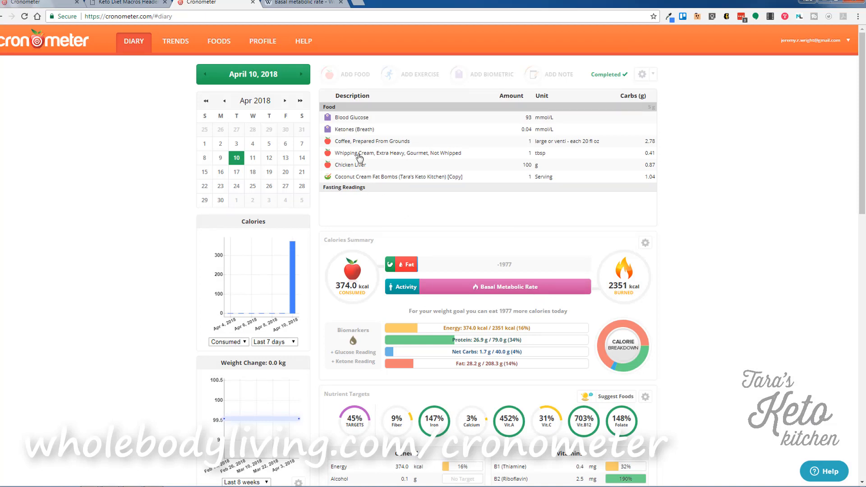
# Drag Ketones (Breath), then Blood Glucose, into the Fasting Readings group and review the summary values.
pyautogui.click(359, 130)
pyautogui.moveTo(358, 151); pyautogui.dragTo(362, 201)
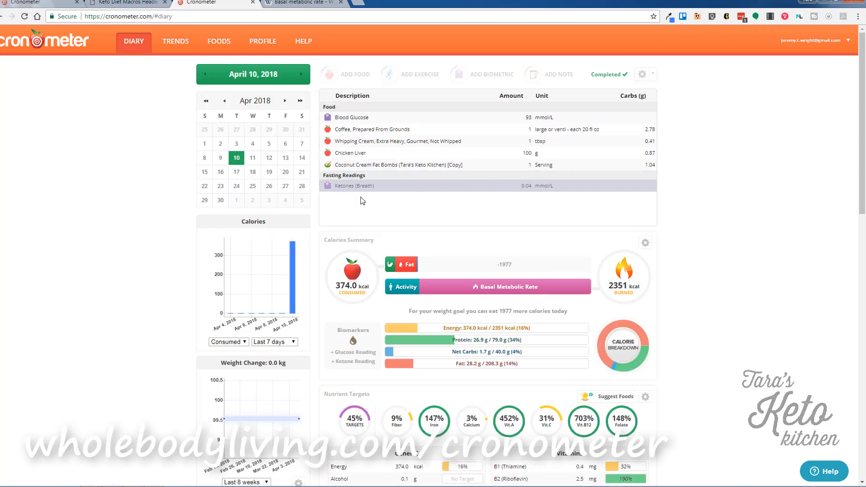
pyautogui.moveTo(366, 119); pyautogui.dragTo(368, 198)
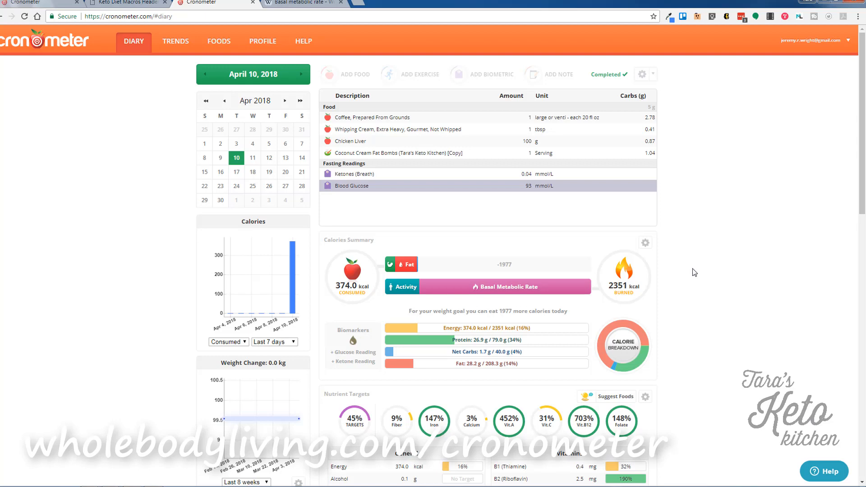
pyautogui.moveTo(644, 339)
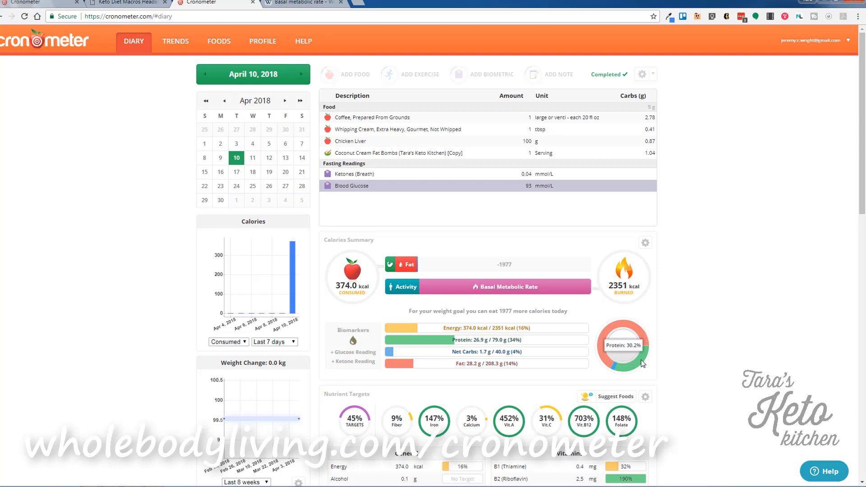
pyautogui.moveTo(614, 369)
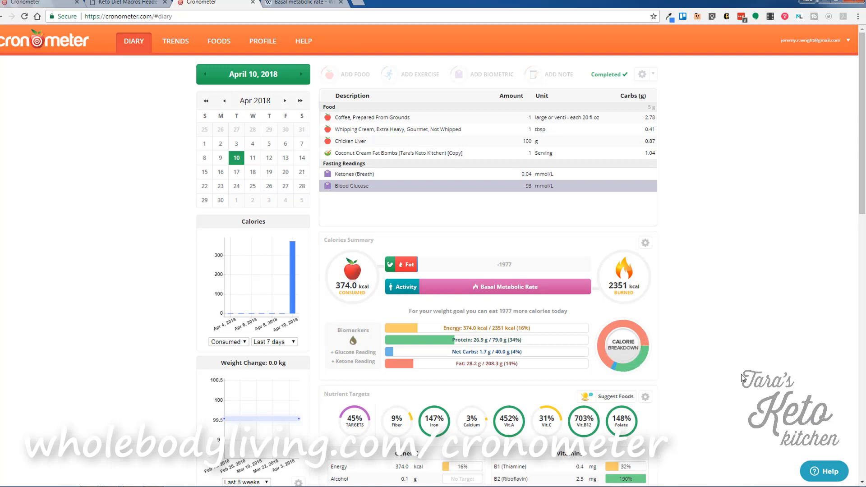
pyautogui.scroll(-2, 742, 380)
pyautogui.moveTo(534, 200)
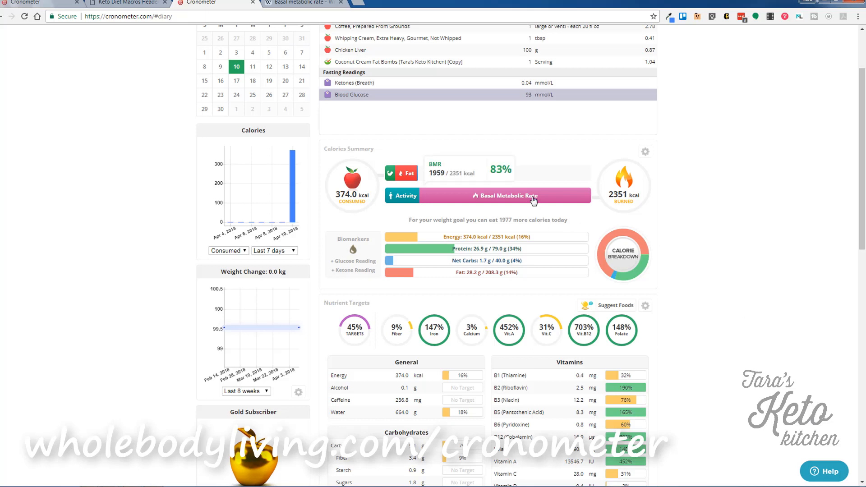
pyautogui.moveTo(413, 201)
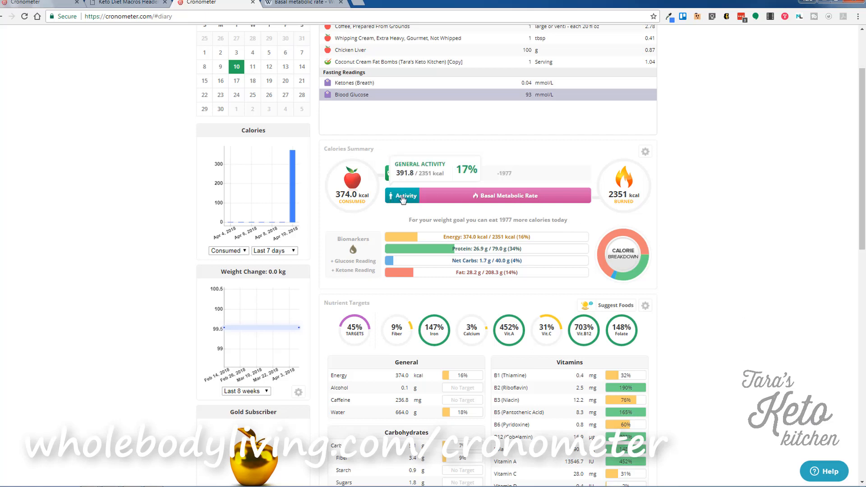
pyautogui.moveTo(446, 202)
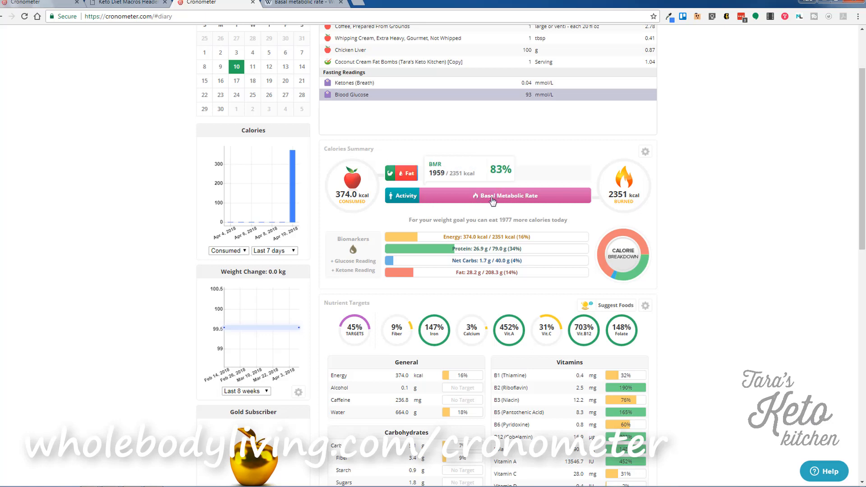
pyautogui.moveTo(409, 177)
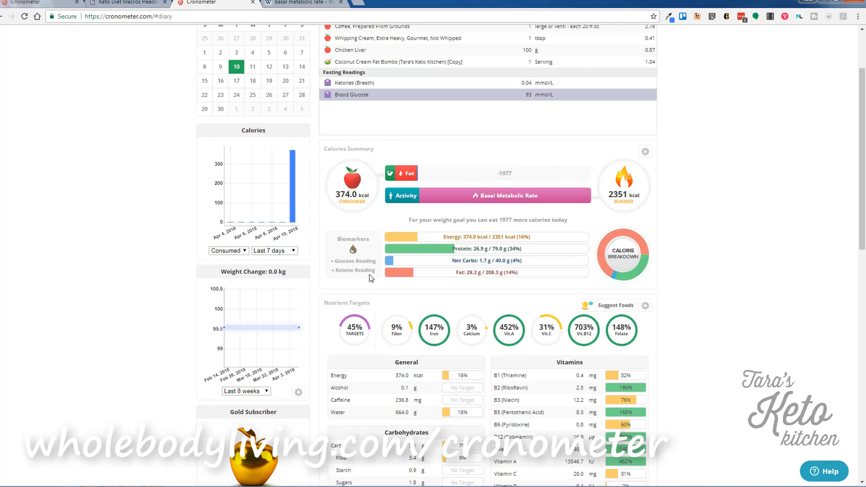
# Open the Energy target and close it without changes.
pyautogui.moveTo(415, 251)
pyautogui.click(409, 236)
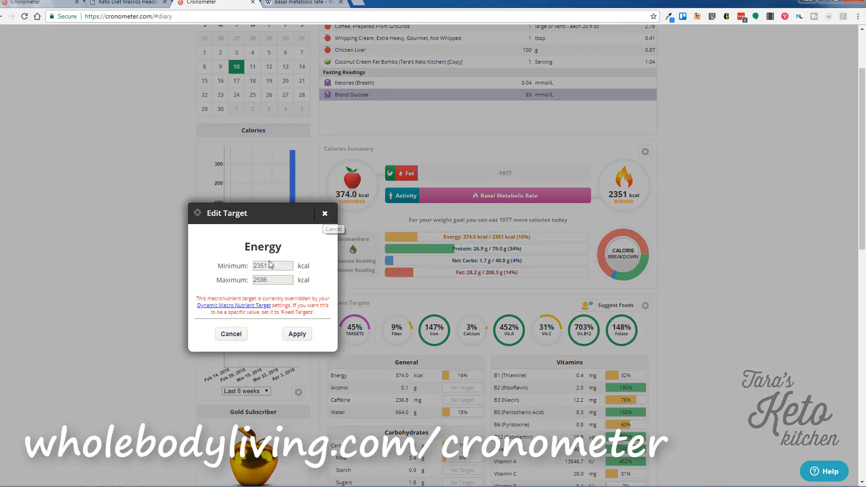
pyautogui.click(325, 215)
# Set the Weight Change chart to Last 6 months, then go to the Trends page.
pyautogui.scroll(-1, 452, 295)
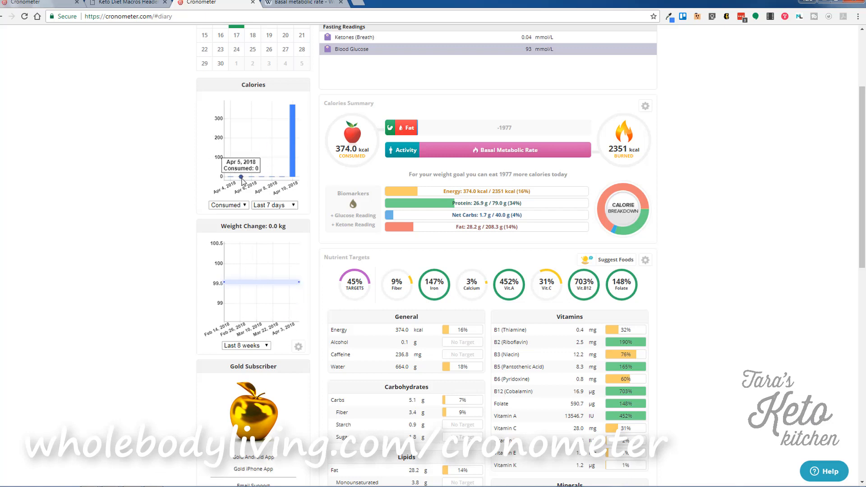
pyautogui.scroll(-1, 278, 294)
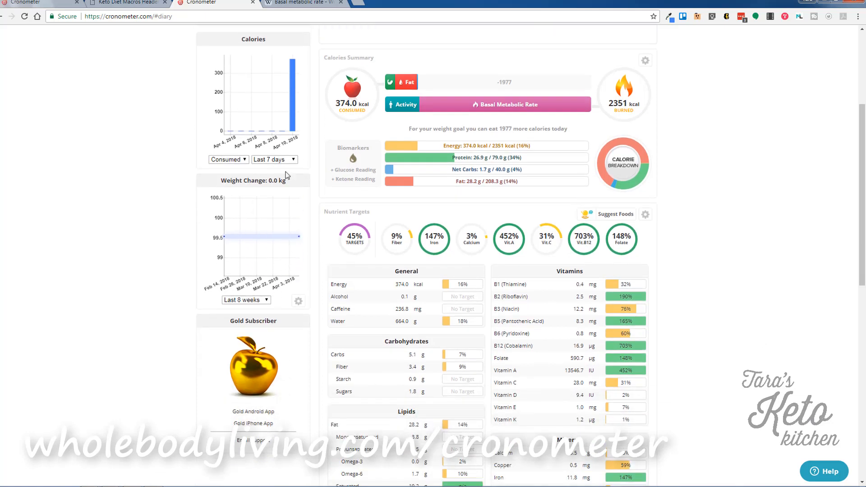
pyautogui.click(253, 300)
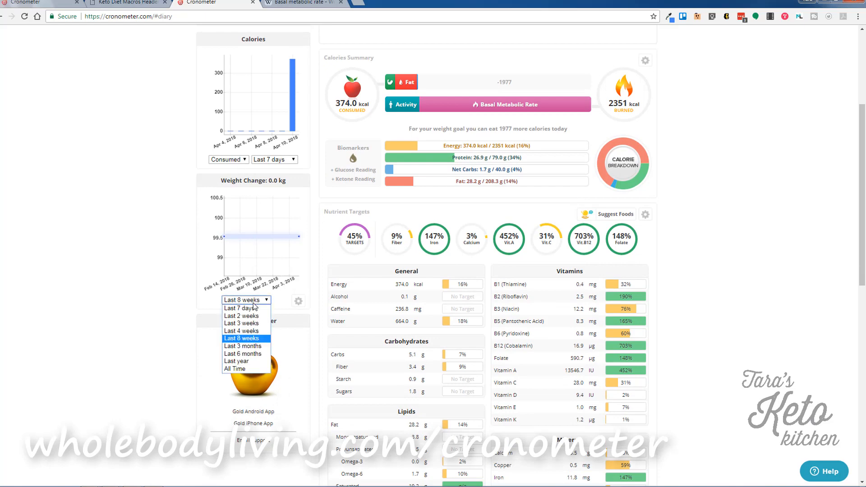
pyautogui.click(261, 354)
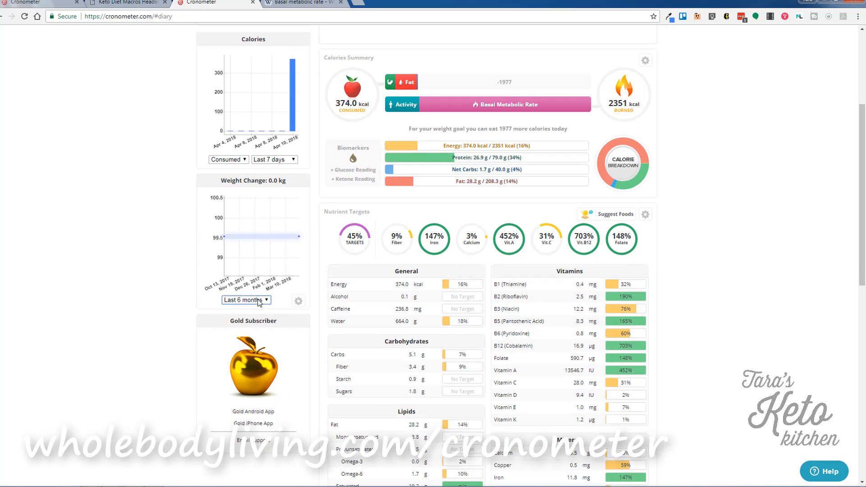
pyautogui.scroll(-3, 154, 315)
pyautogui.scroll(-1, 155, 314)
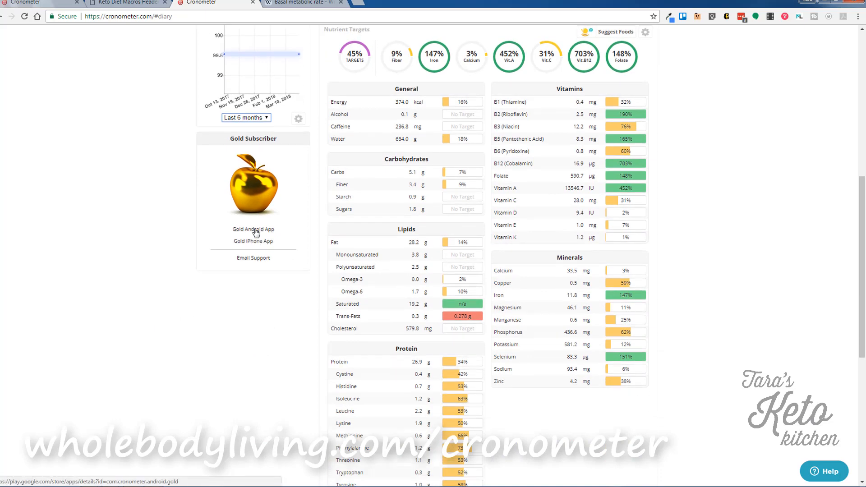
pyautogui.scroll(5, 103, 315)
pyautogui.click(175, 43)
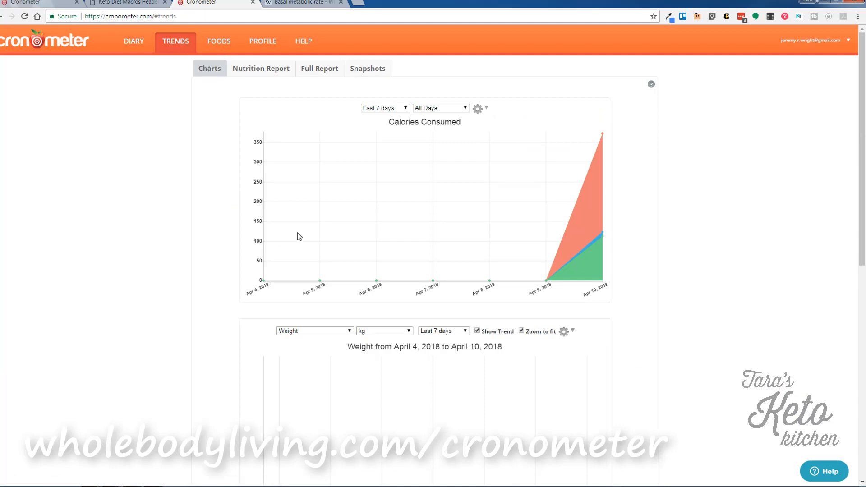
# Show the Nutrition Report for a custom range covering only April 10, 2018, and review it.
pyautogui.click(277, 71)
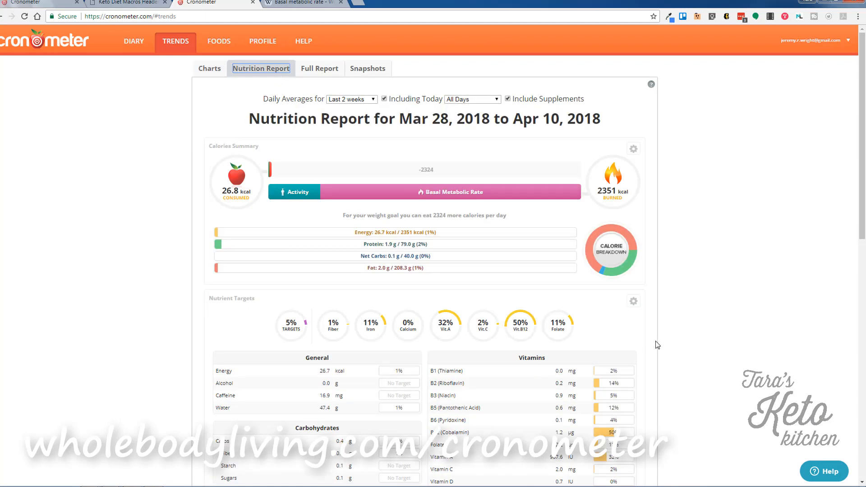
pyautogui.click(363, 100)
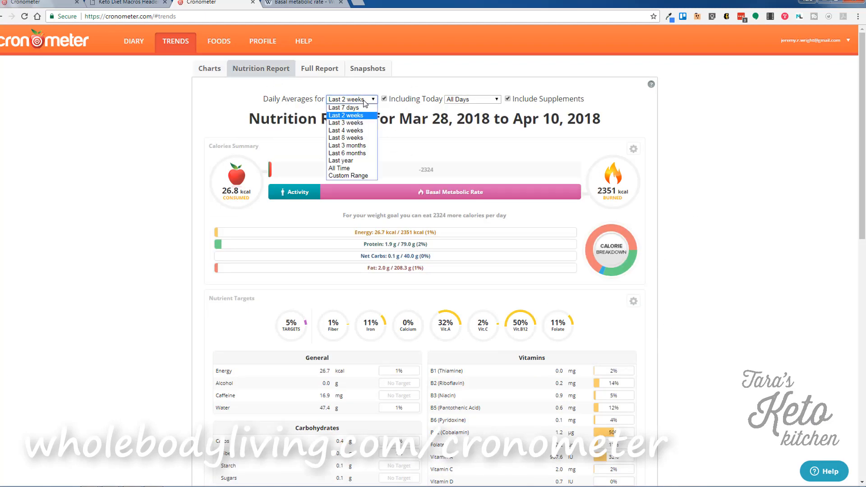
pyautogui.click(353, 177)
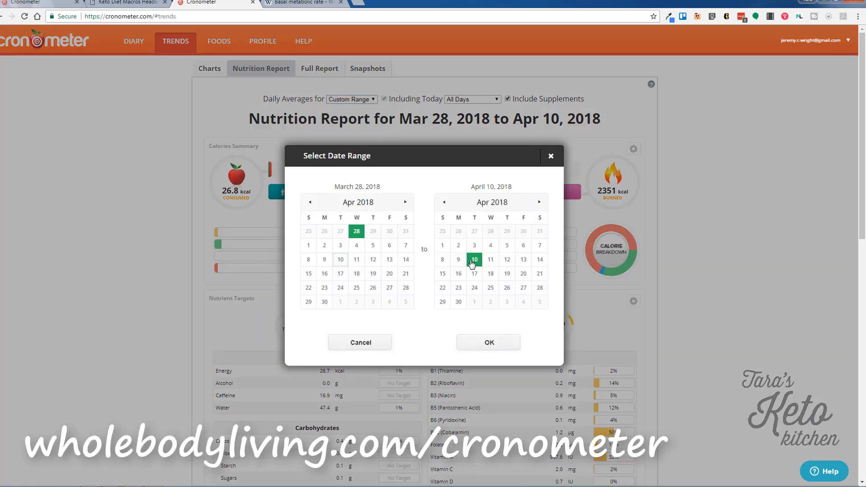
pyautogui.click(342, 260)
pyautogui.click(504, 342)
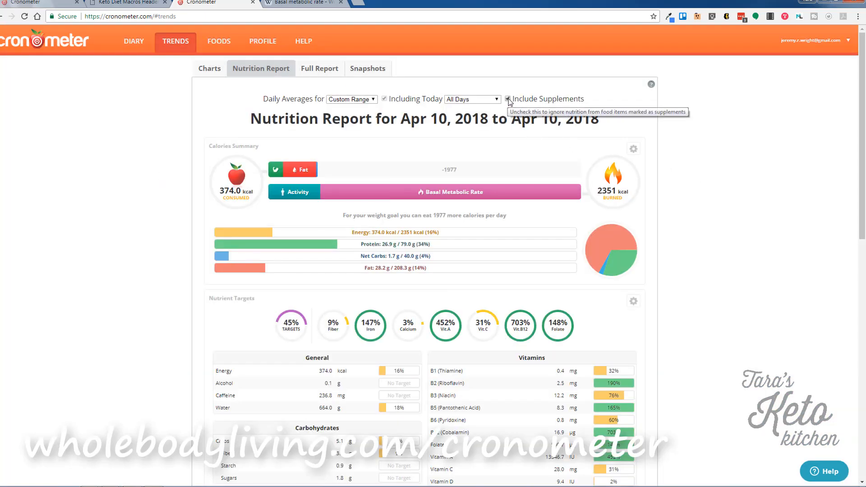
pyautogui.scroll(-2, 716, 332)
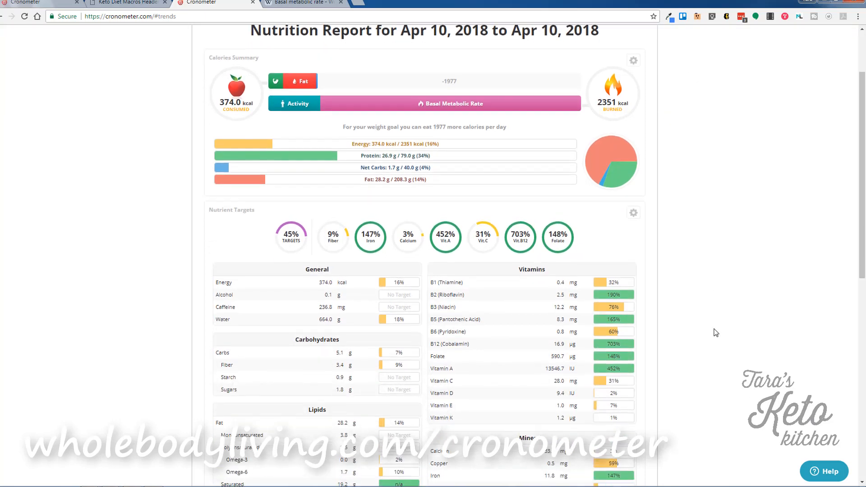
pyautogui.moveTo(592, 178)
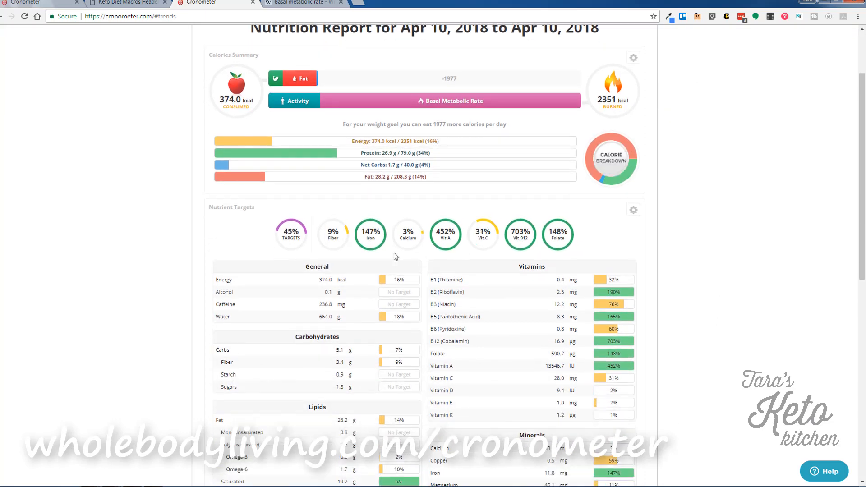
pyautogui.scroll(-3, 361, 356)
pyautogui.scroll(-1, 361, 356)
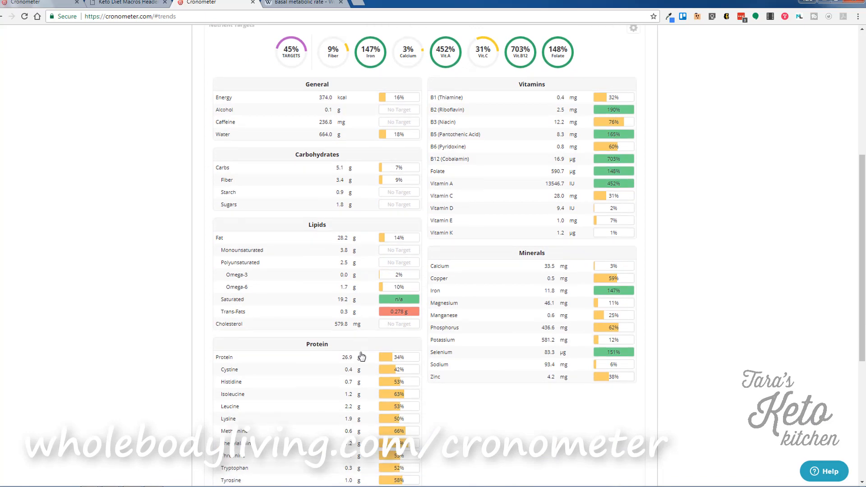
pyautogui.scroll(-1, 289, 404)
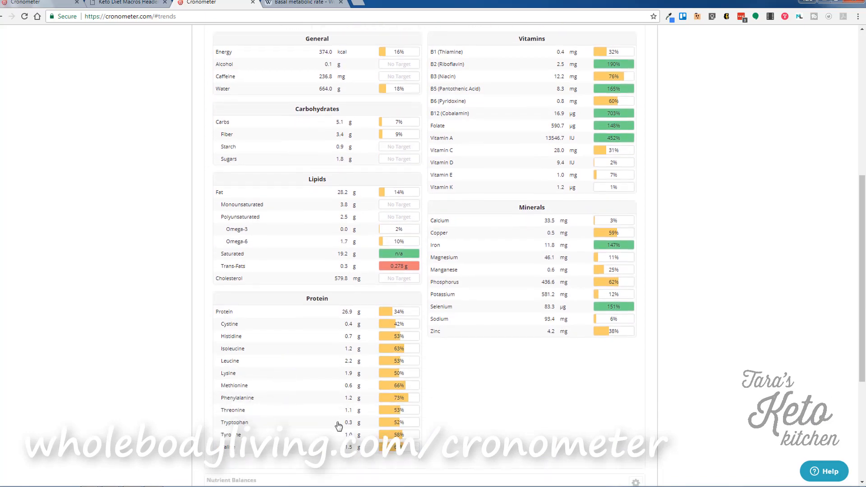
pyautogui.scroll(4, 567, 437)
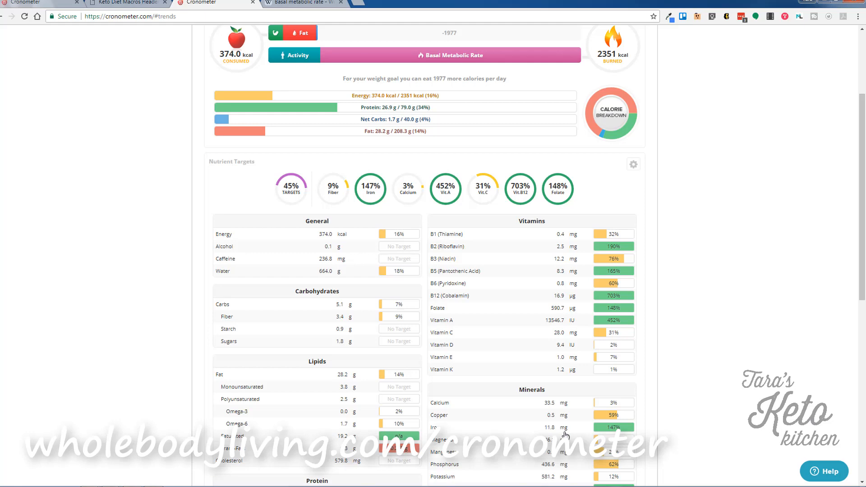
pyautogui.scroll(3, 697, 329)
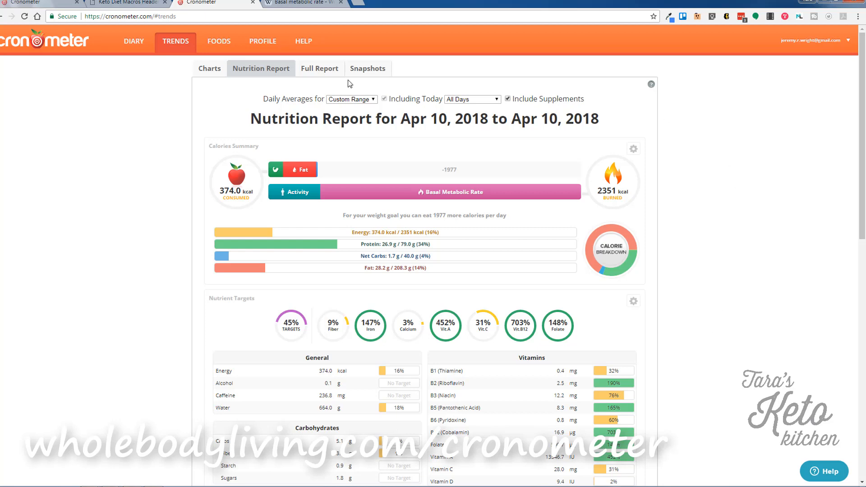
# View the Full Report options, then switch to the Snapshots page.
pyautogui.click(320, 71)
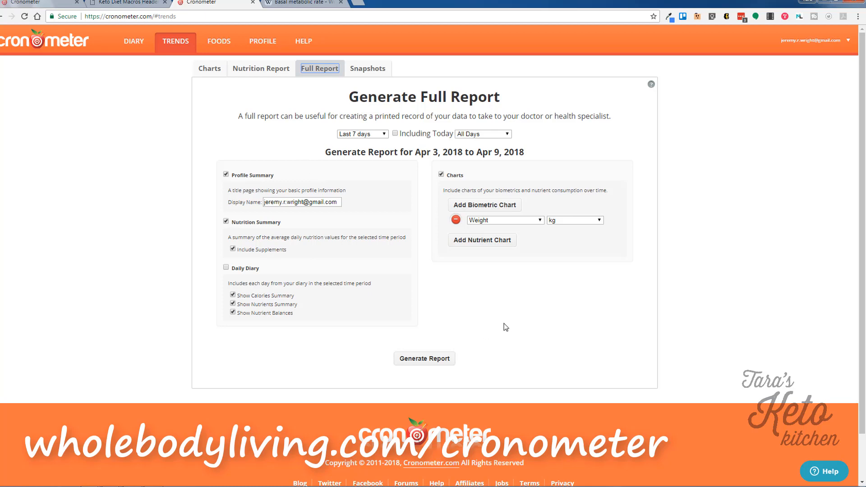
pyautogui.click(367, 68)
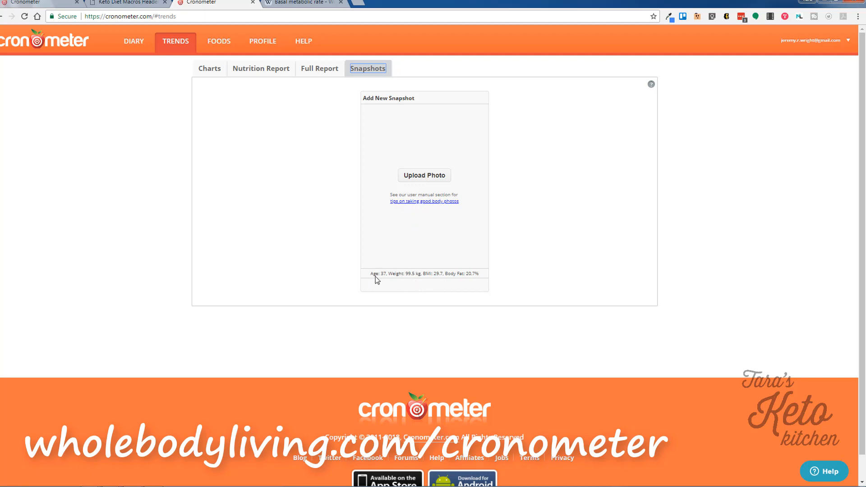
# Highlight the snapshot's age, weight, BMI and body fat stats, review the Charts, then return to the Diary.
pyautogui.moveTo(370, 274); pyautogui.dragTo(448, 283)
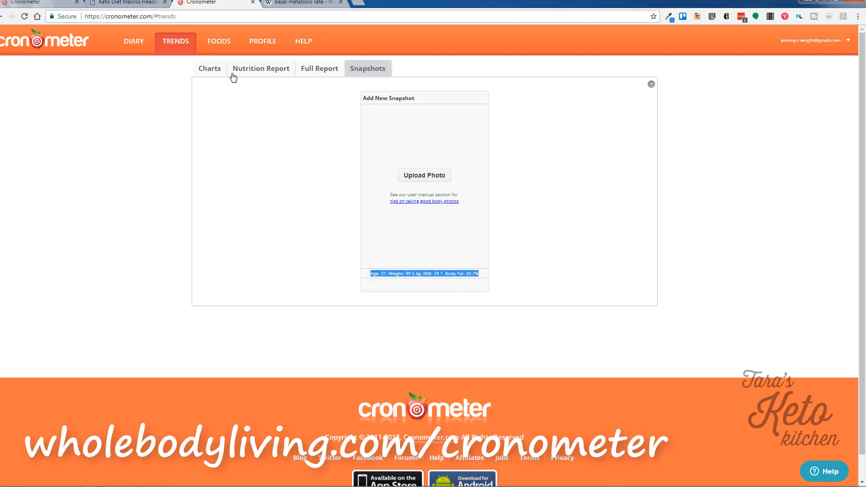
pyautogui.click(213, 70)
pyautogui.scroll(-1, 582, 272)
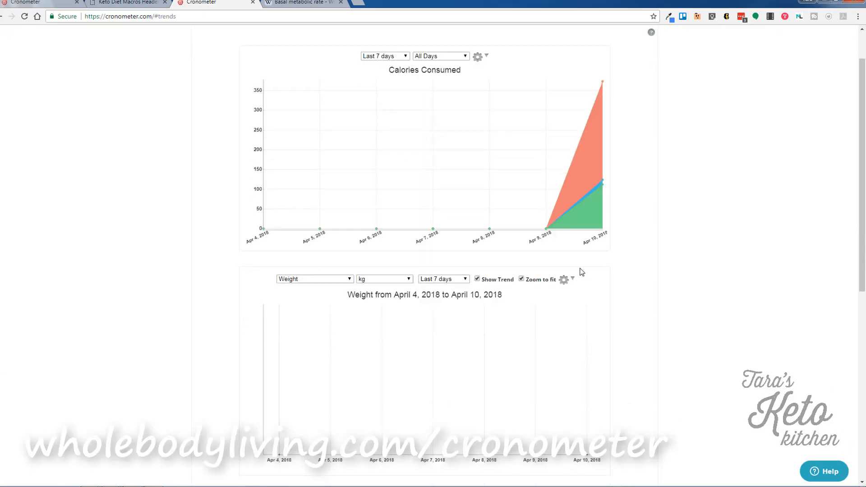
pyautogui.scroll(-8, 582, 273)
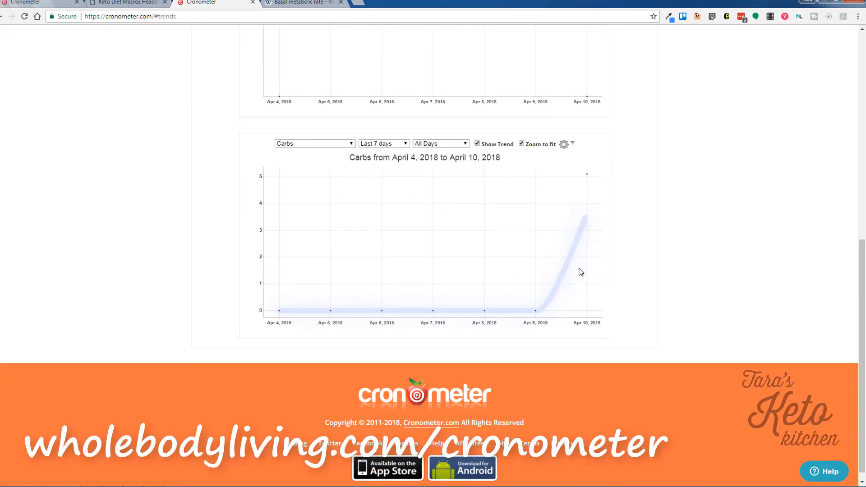
pyautogui.scroll(2, 581, 272)
pyautogui.scroll(7, 581, 273)
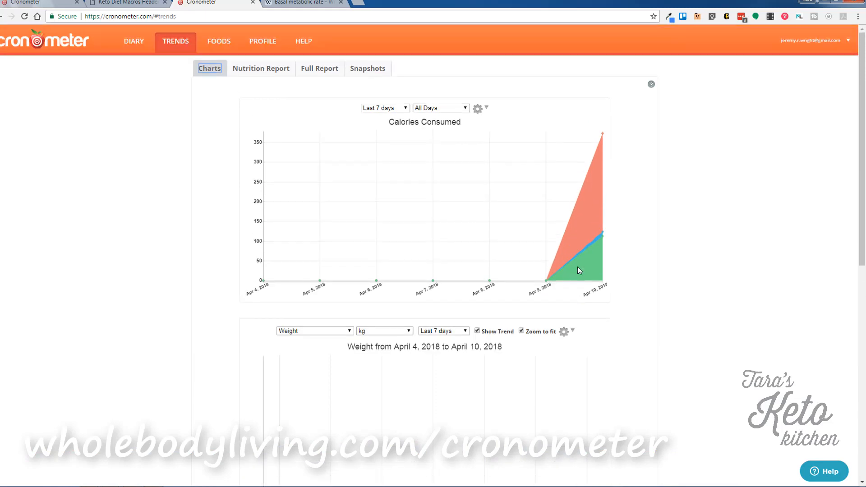
pyautogui.click(130, 46)
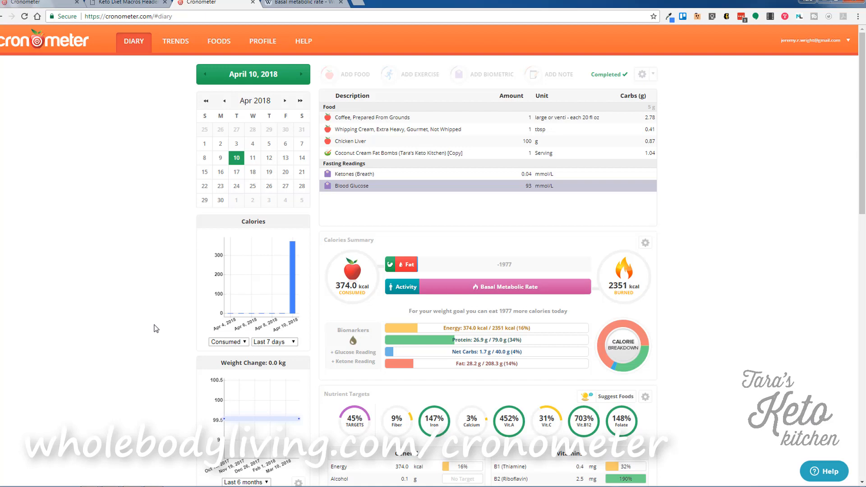
# Unmark April 10 as completed from the diary day's settings menu.
pyautogui.click(655, 78)
pyautogui.click(678, 90)
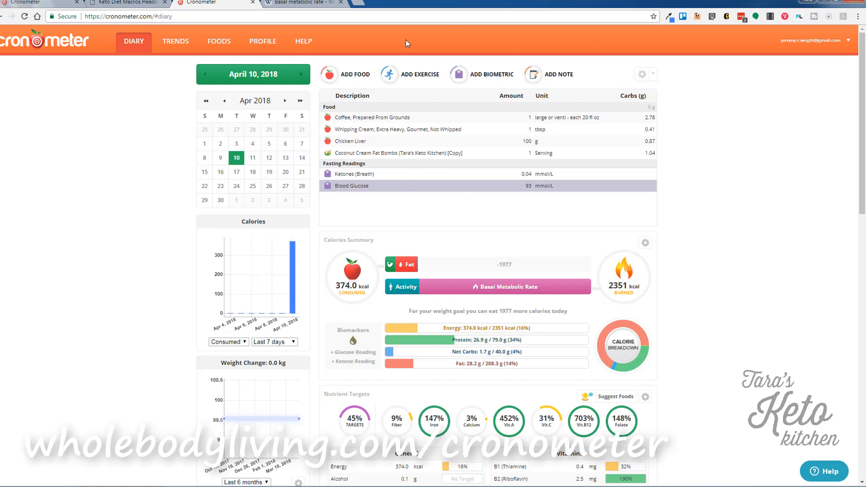
# Add a 30-minute 'aerobic, high impact' exercise to April 10, burning 329.2 kcal.
pyautogui.click(411, 74)
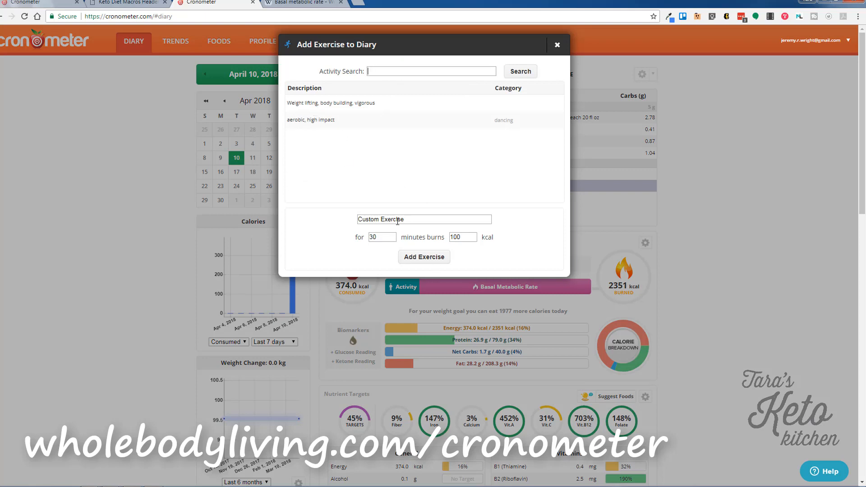
pyautogui.click(343, 105)
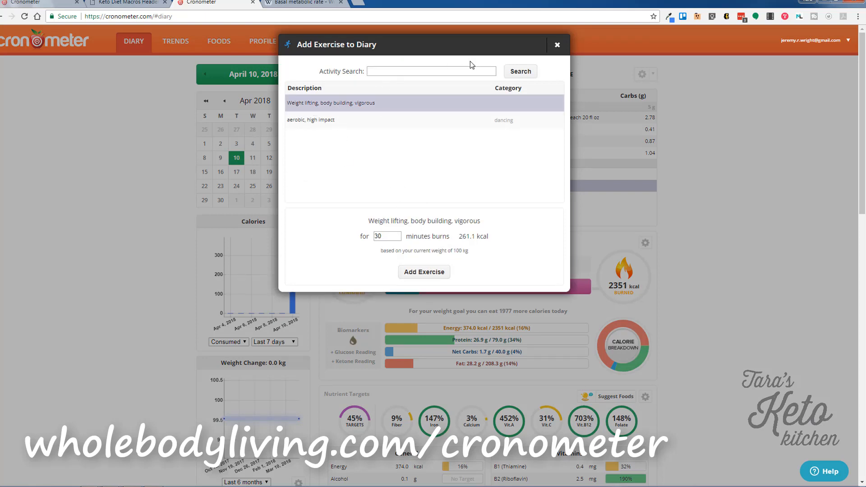
pyautogui.click(315, 121)
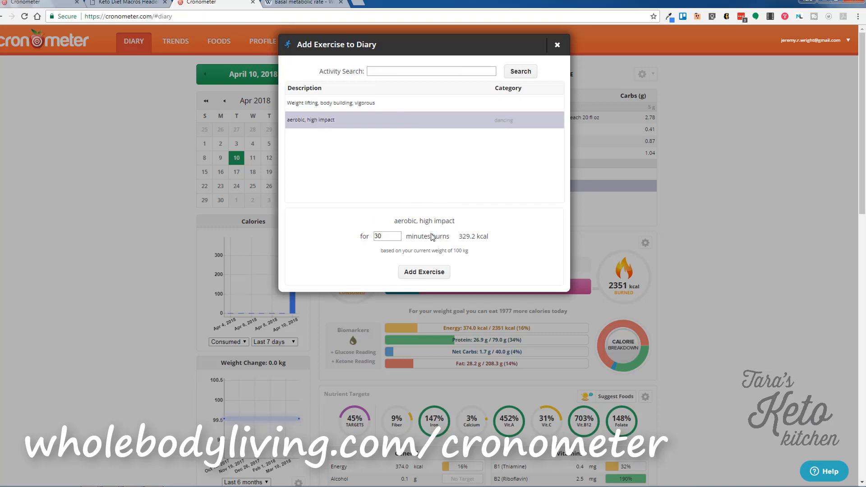
pyautogui.click(420, 274)
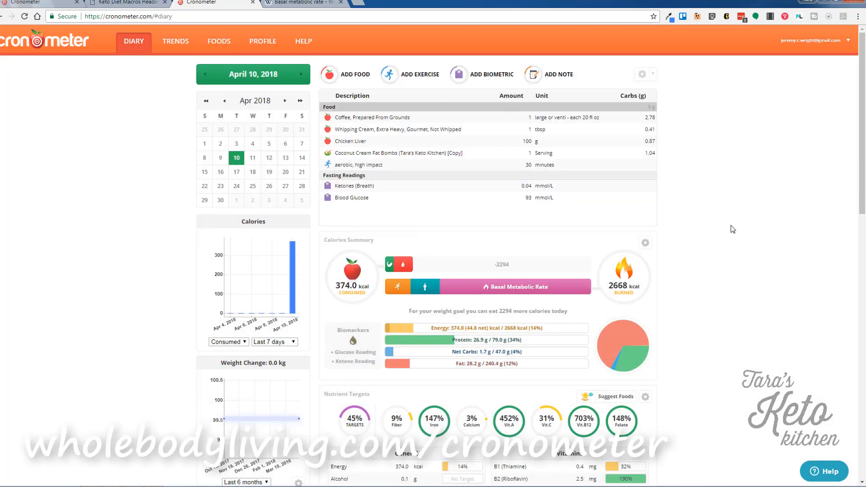
pyautogui.click(424, 167)
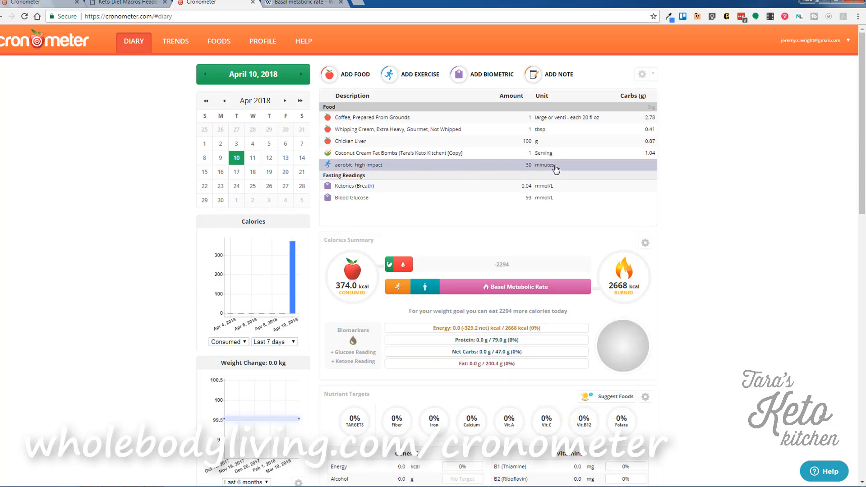
pyautogui.moveTo(397, 290)
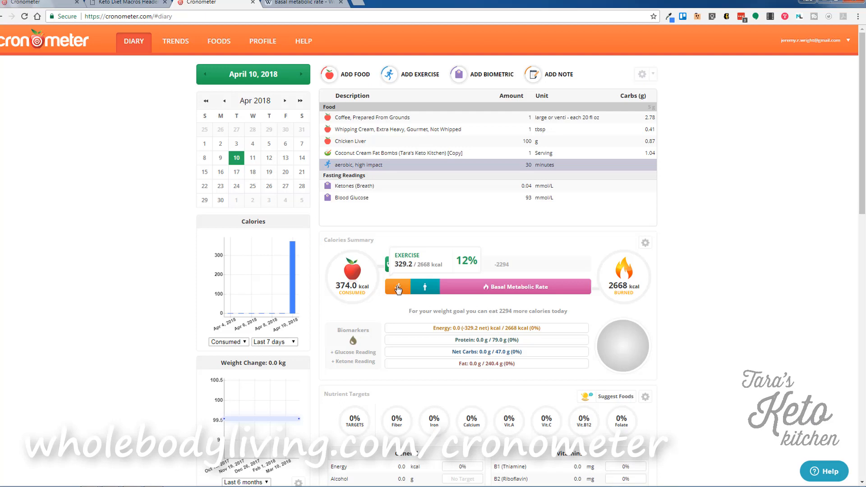
pyautogui.click(412, 74)
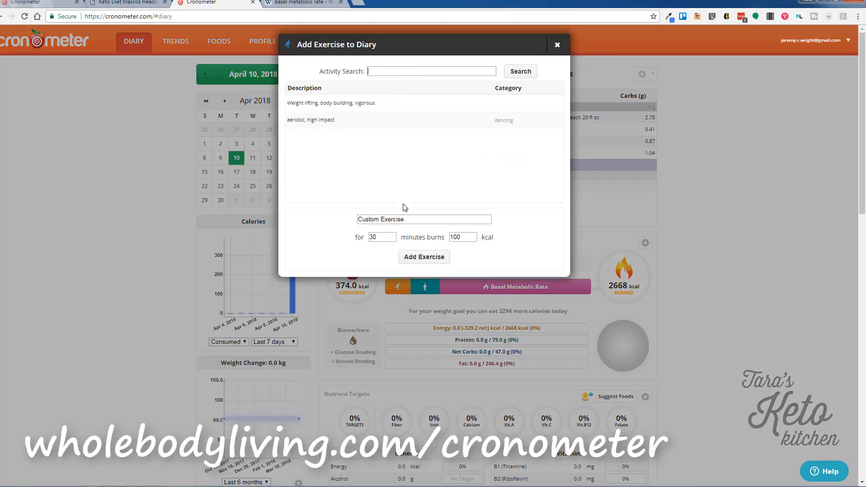
pyautogui.moveTo(412, 219); pyautogui.dragTo(333, 226)
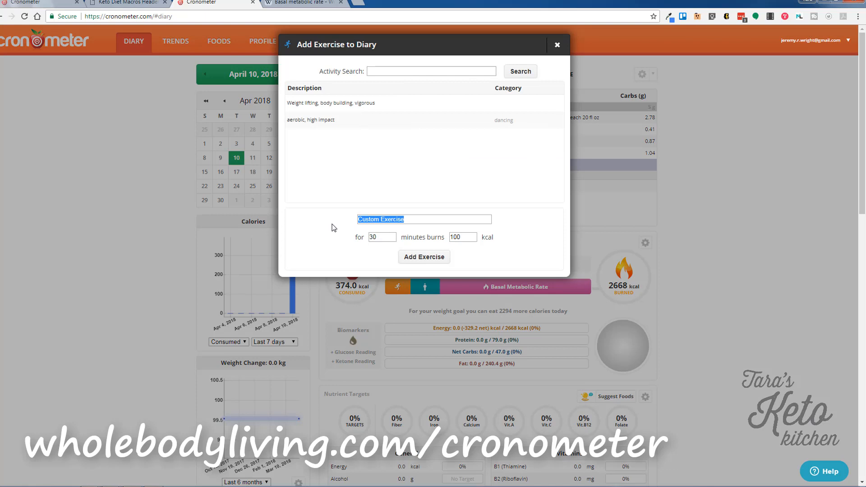
pyautogui.write('Yoga')
pyautogui.press('Tab')
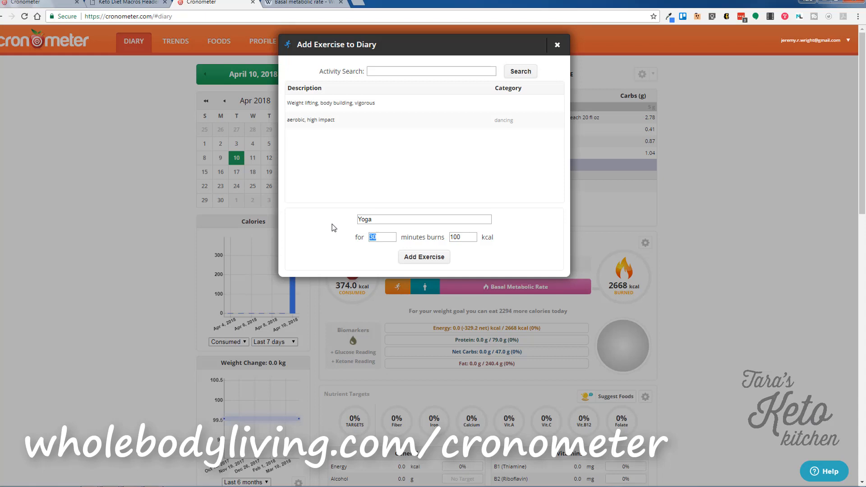
pyautogui.click(424, 257)
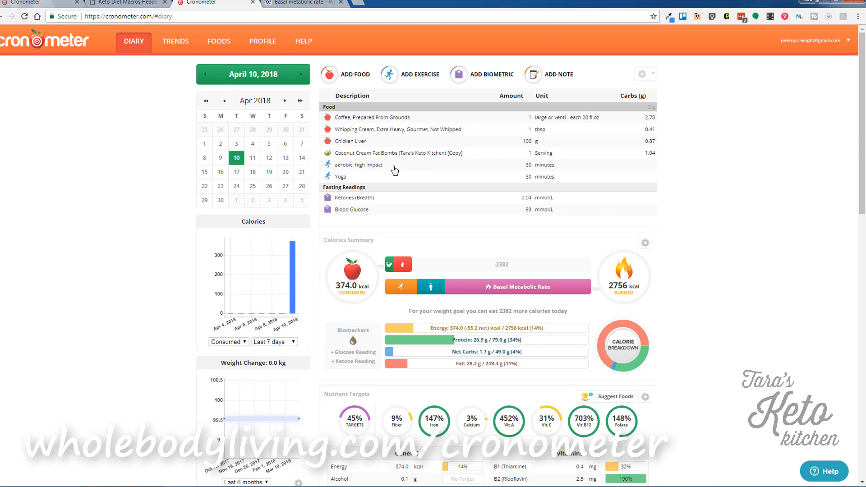
# Add the note 'Woke up and felt very tired. Not hungry.' and drag it to the top of Food.
pyautogui.click(536, 78)
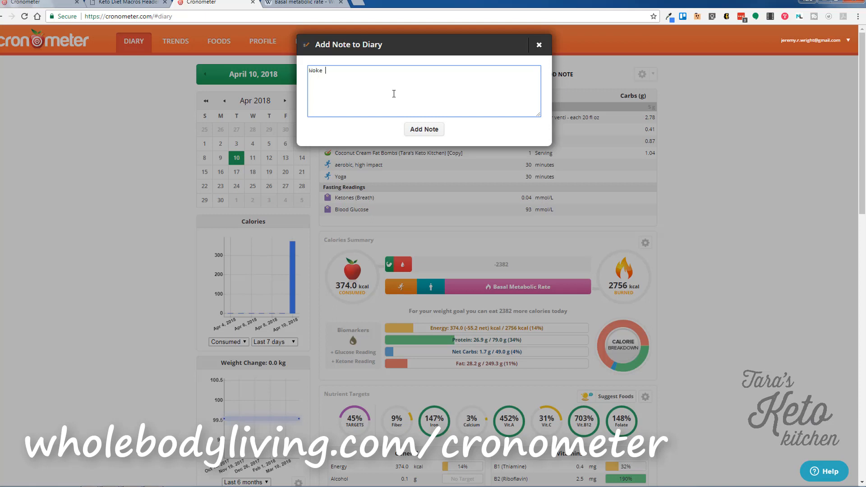
pyautogui.write('Woke up an')
pyautogui.write('d felt very tired. Not hungry.')
pyautogui.click(429, 131)
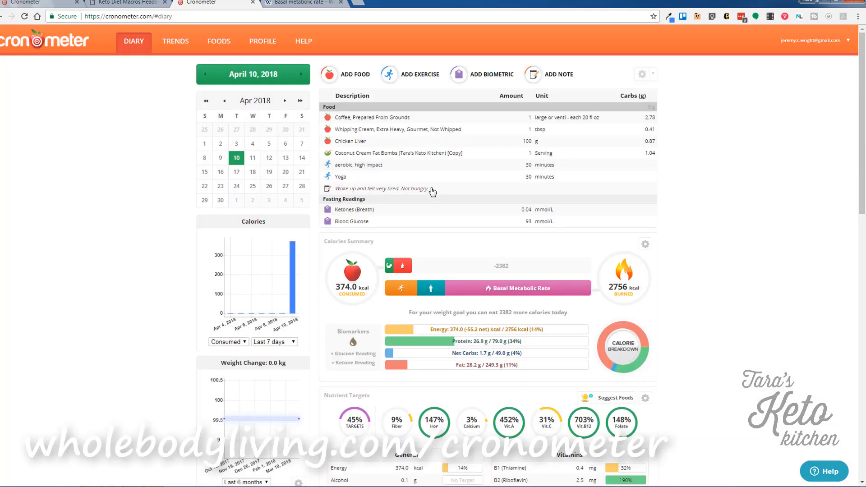
pyautogui.moveTo(429, 189); pyautogui.dragTo(436, 121)
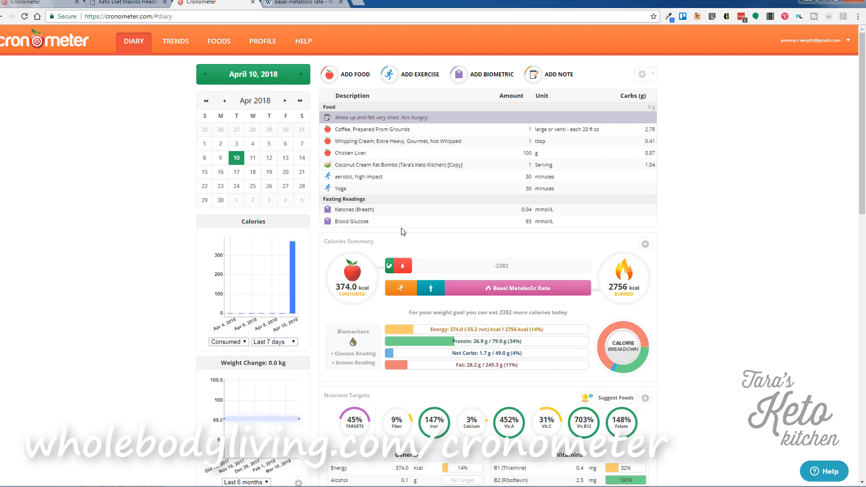
# Add the note 'Yoga with Adriene-- heart flow' and drag it between Ketones and Blood Glucose.
pyautogui.click(558, 77)
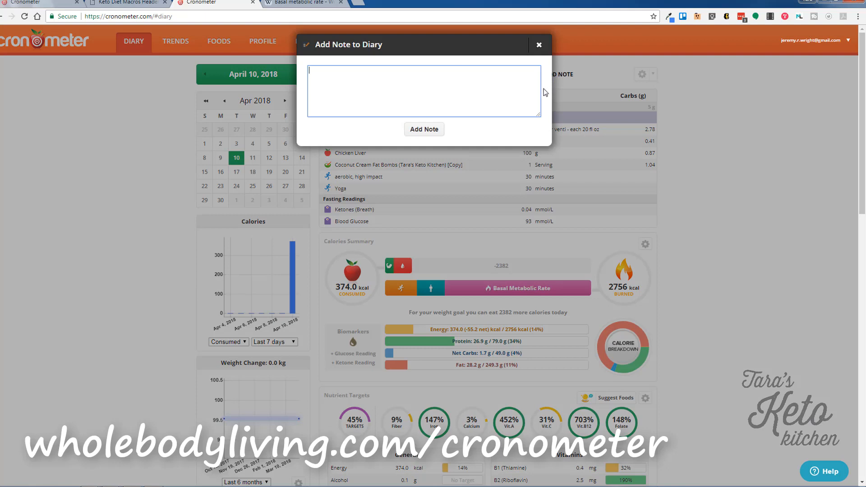
pyautogui.write('Yoga with Adriene-- heart flow')
pyautogui.click(425, 129)
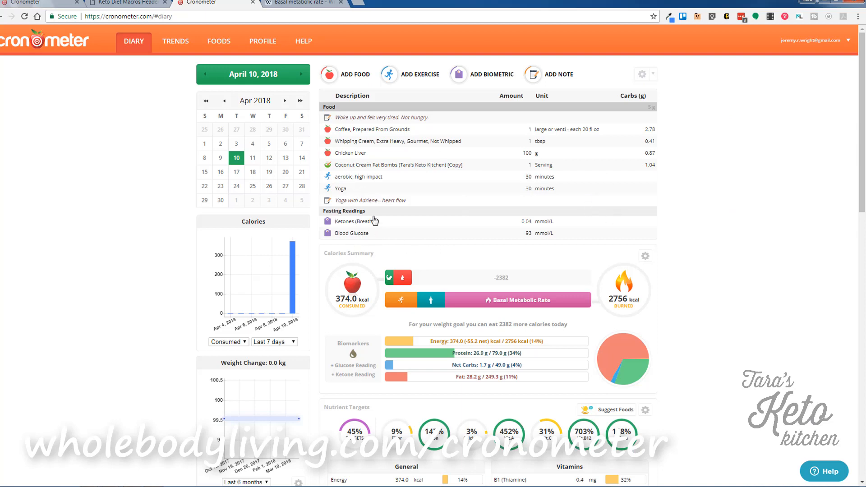
pyautogui.moveTo(381, 204); pyautogui.dragTo(349, 225)
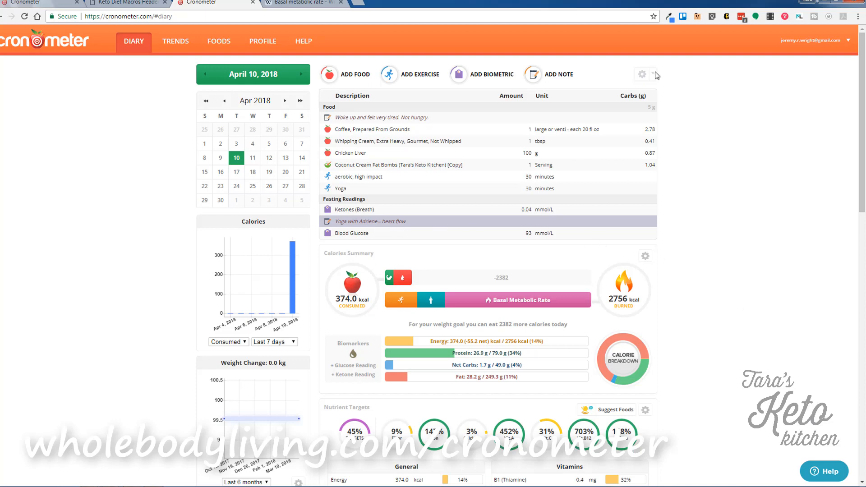
# Go to April 11, 2018 and copy the previous day's entries into it.
pyautogui.click(413, 131)
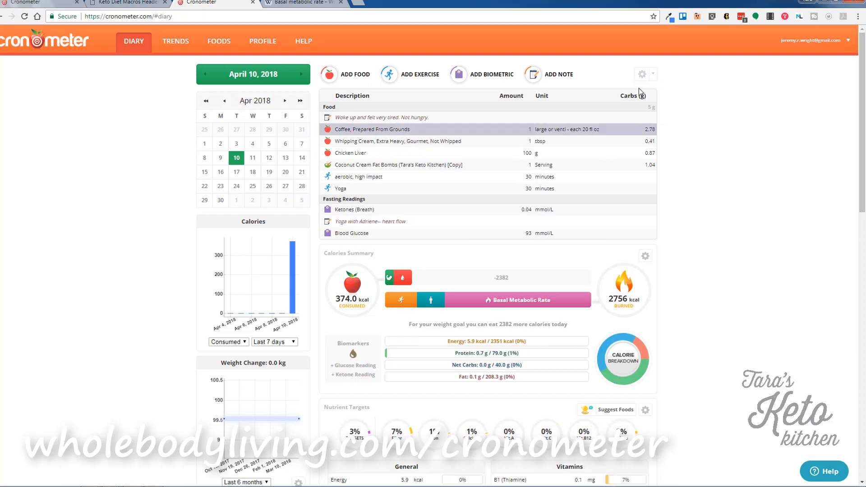
pyautogui.click(652, 74)
pyautogui.click(733, 185)
pyautogui.click(302, 75)
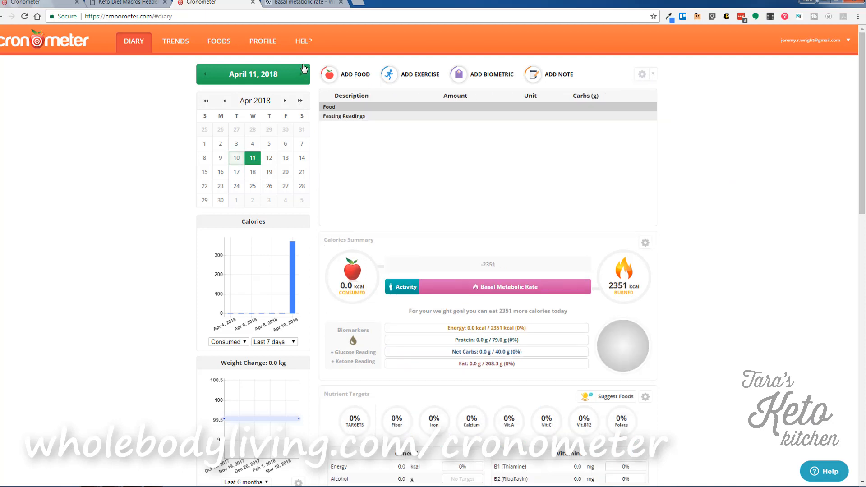
pyautogui.click(654, 75)
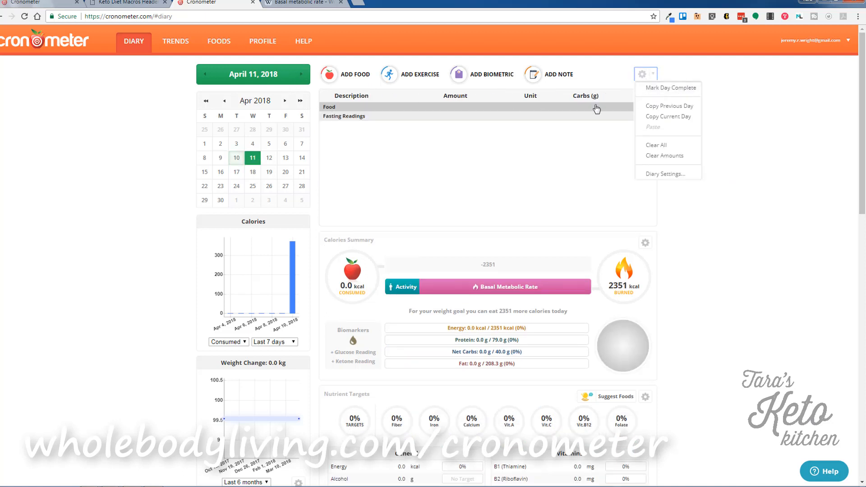
pyautogui.click(663, 106)
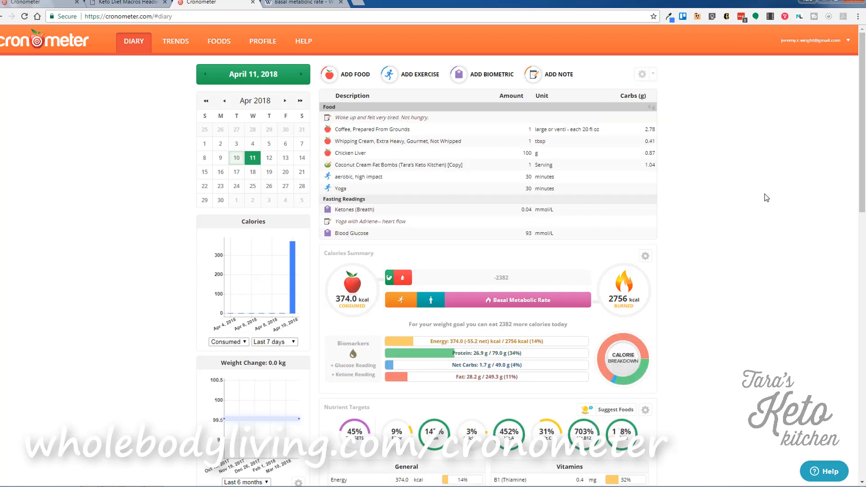
# Delete the Chicken Liver and aerobic, high impact entries from April 11.
pyautogui.click(399, 155)
pyautogui.rightClick(399, 156)
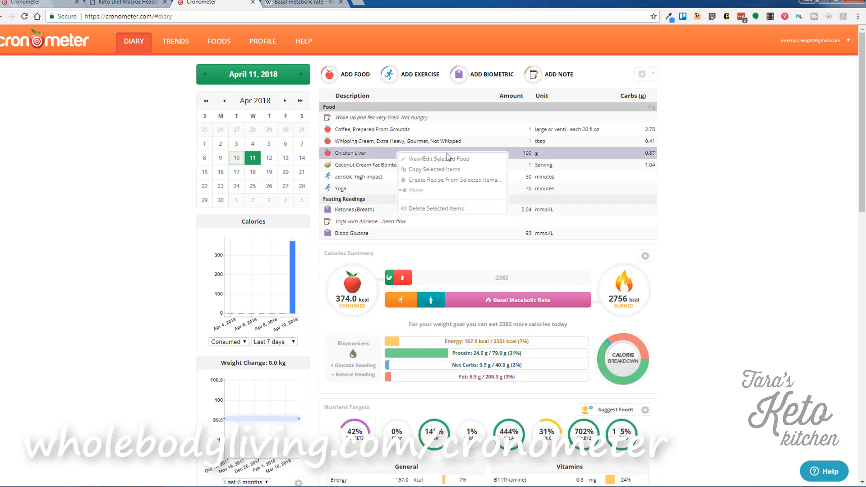
pyautogui.click(422, 210)
pyautogui.click(484, 98)
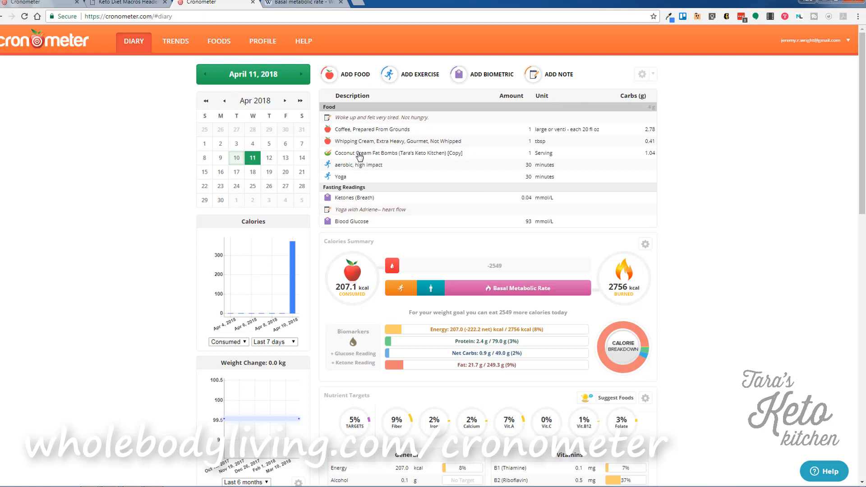
pyautogui.rightClick(363, 170)
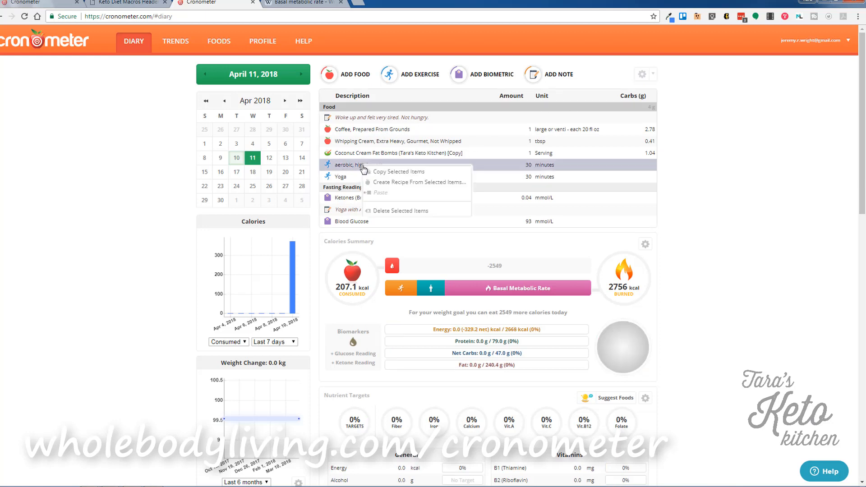
pyautogui.click(388, 212)
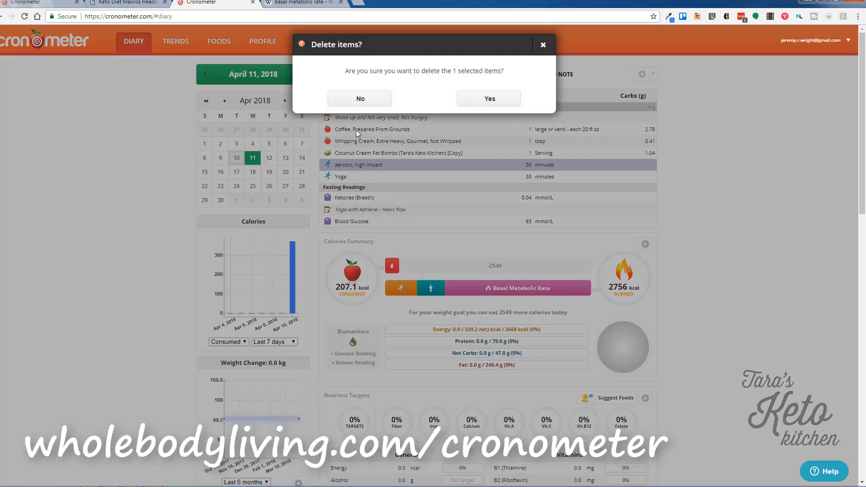
pyautogui.click(489, 98)
# Change breath ketones to 0.03 and blood glucose to 91.
pyautogui.doubleClick(537, 186)
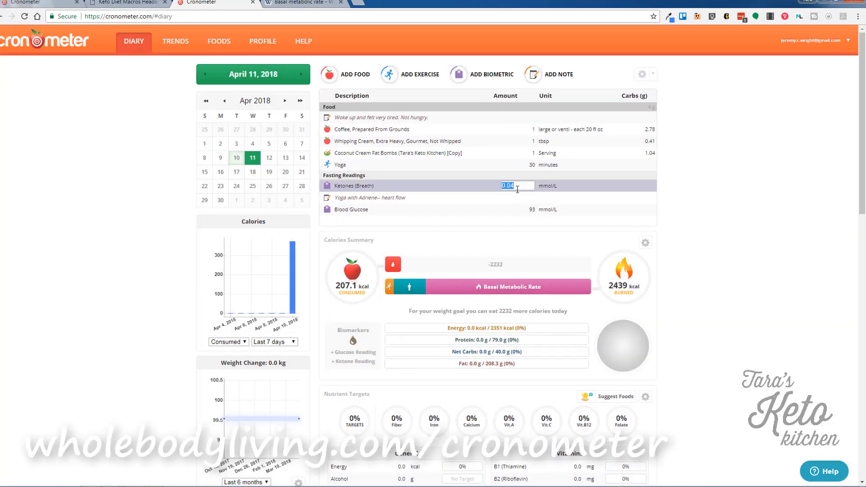
pyautogui.press('BackSpace')
pyautogui.doubleClick(531, 209)
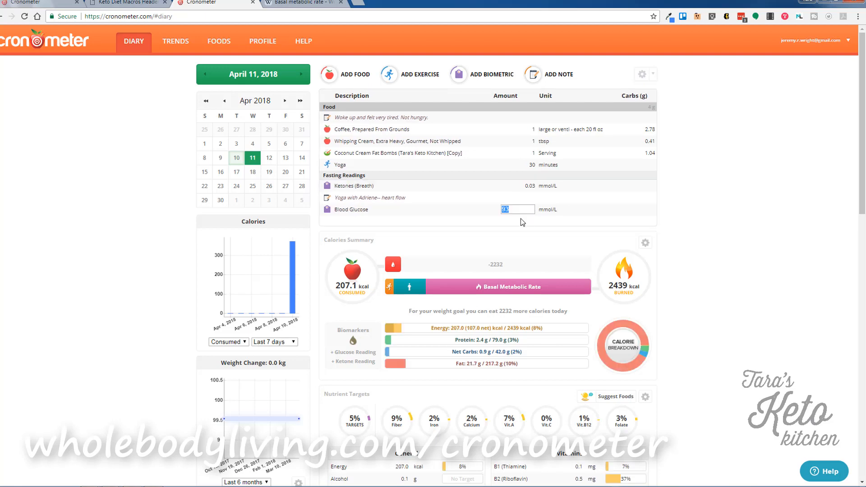
pyautogui.press('Return')
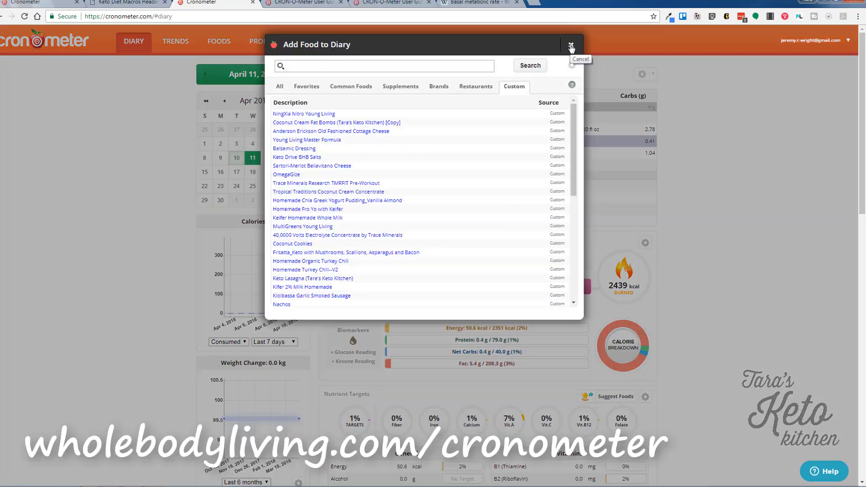
# Log a Weight measurement of 210 lbs.
pyautogui.click(568, 38)
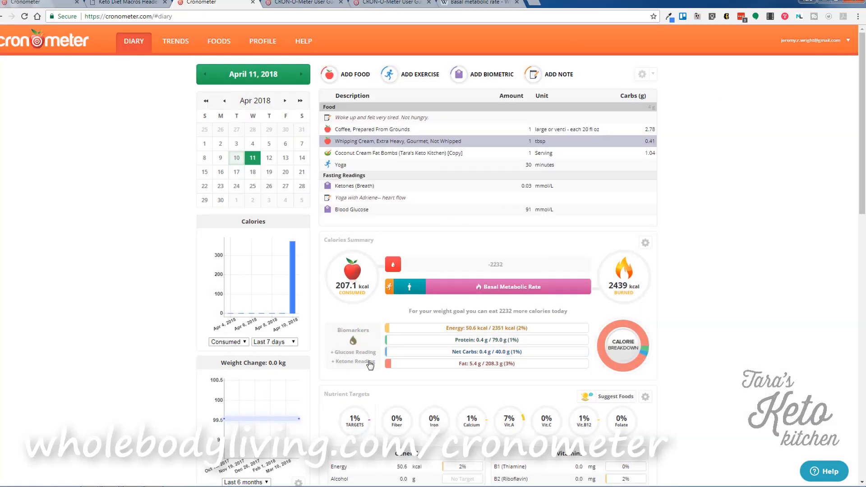
pyautogui.click(494, 74)
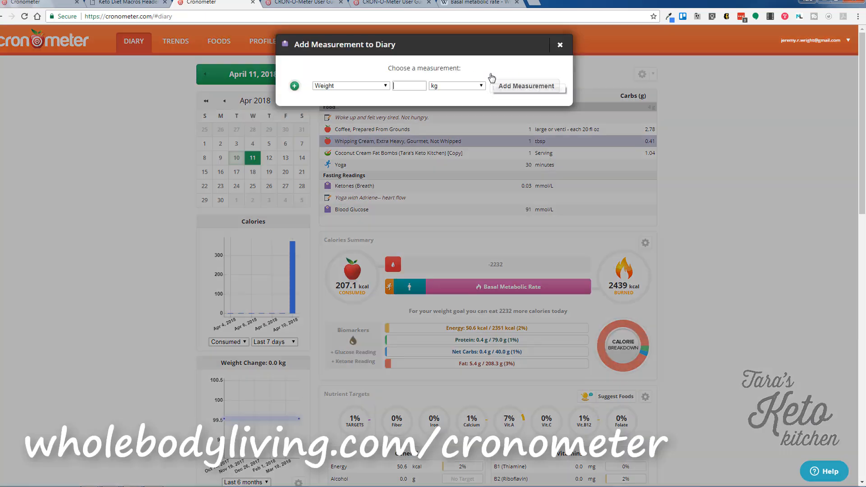
pyautogui.click(349, 86)
pyautogui.click(405, 85)
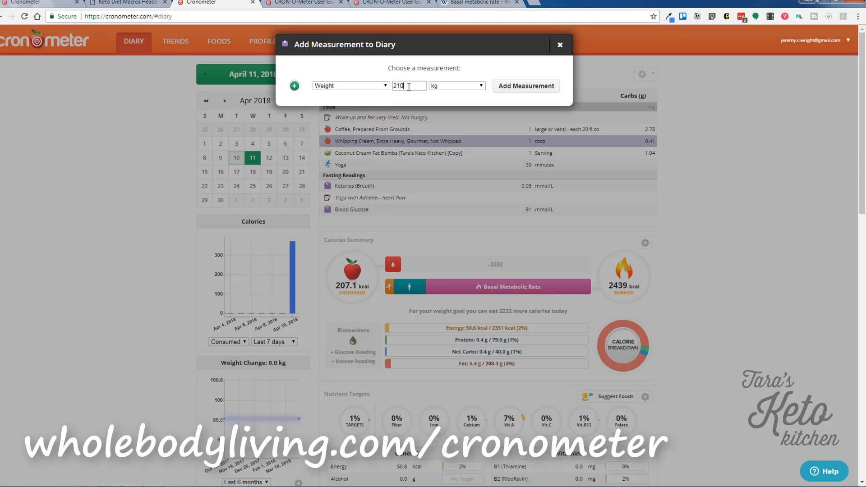
pyautogui.click(447, 86)
pyautogui.click(448, 101)
pyautogui.click(507, 84)
# Log a Waist Size measurement of 32 inches.
pyautogui.click(482, 80)
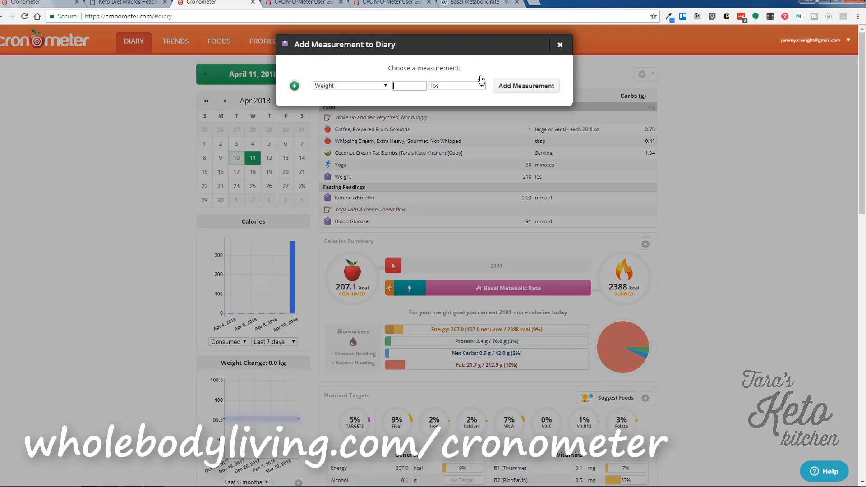
pyautogui.click(338, 86)
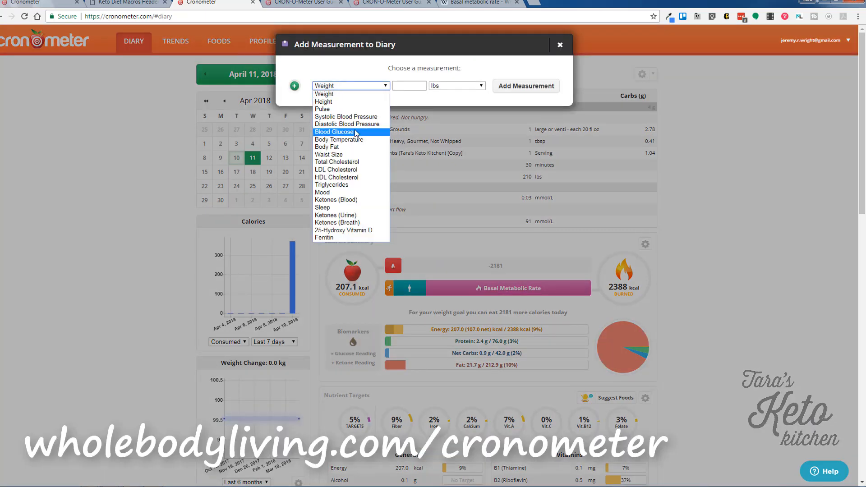
pyautogui.click(343, 156)
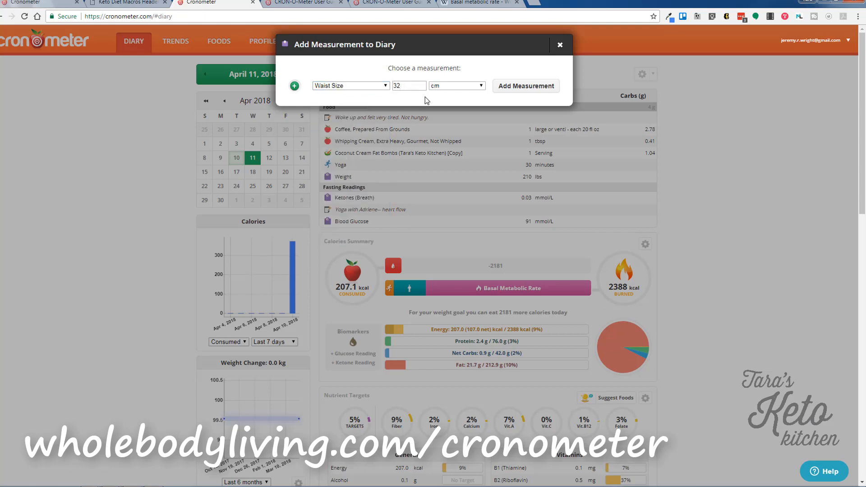
pyautogui.click(450, 86)
pyautogui.click(448, 101)
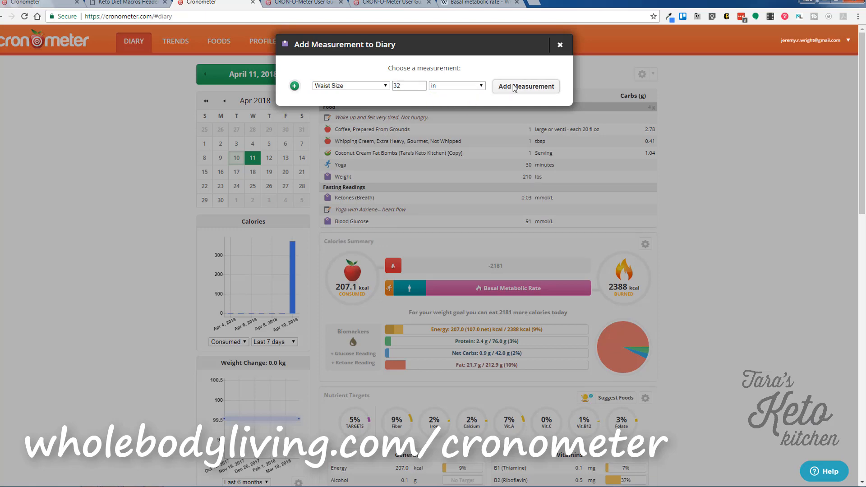
pyautogui.click(514, 87)
# Log 7.5 hours of Sleep.
pyautogui.click(490, 75)
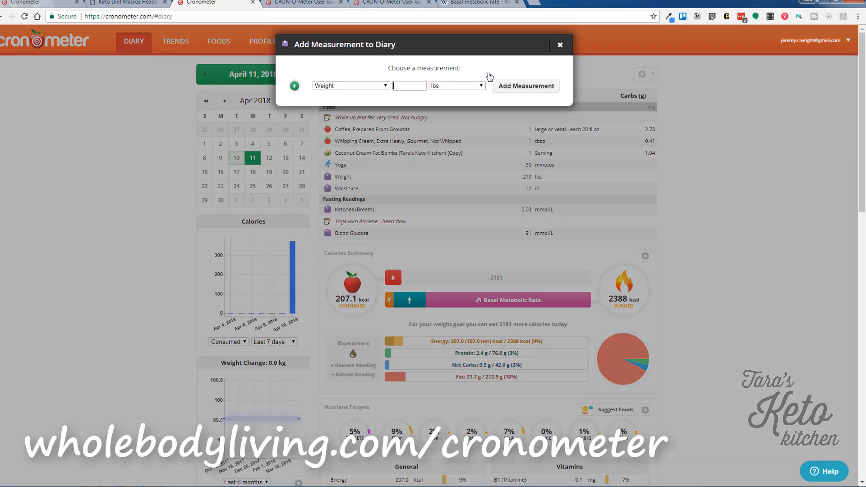
pyautogui.click(371, 88)
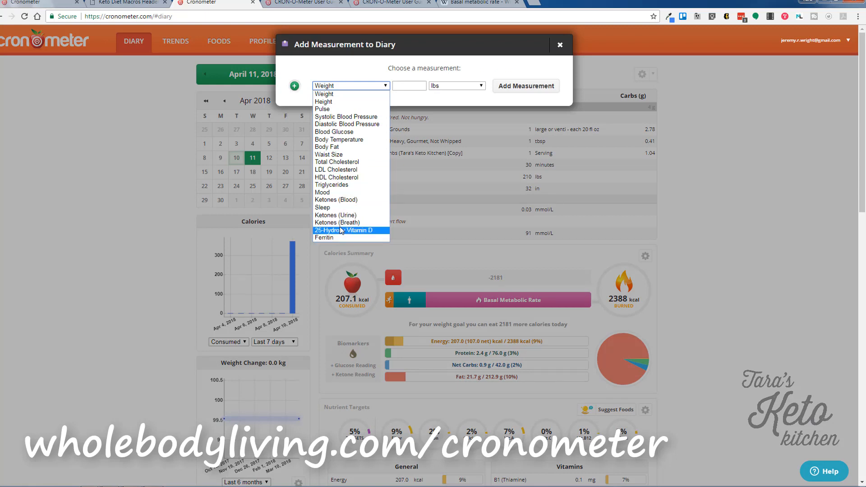
pyautogui.click(343, 207)
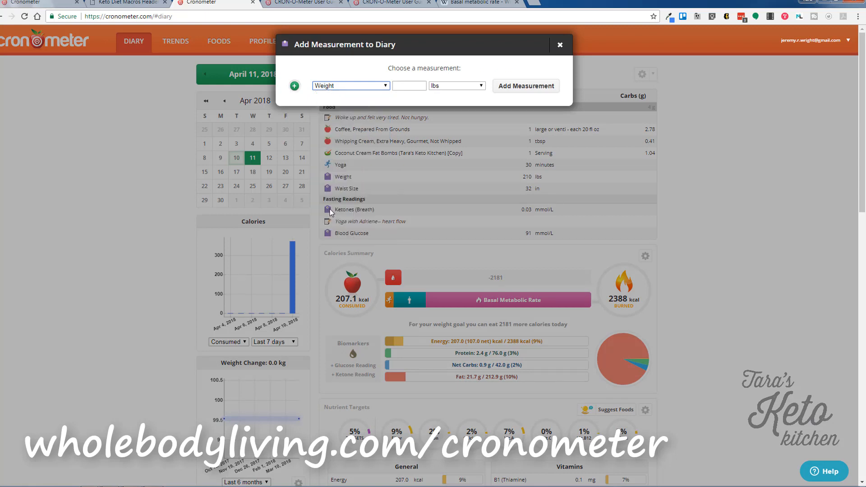
pyautogui.click(434, 85)
pyautogui.click(440, 102)
pyautogui.click(403, 88)
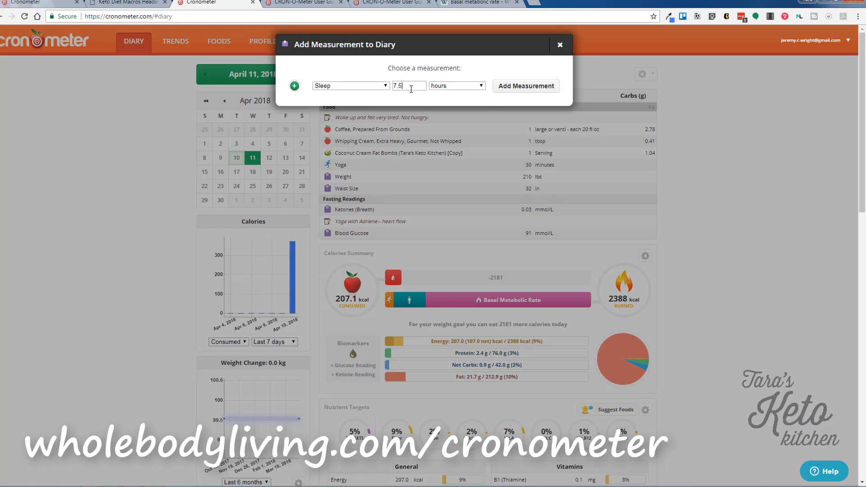
pyautogui.click(518, 87)
# Log a Mood reading of 100 milligiggles.
pyautogui.click(503, 76)
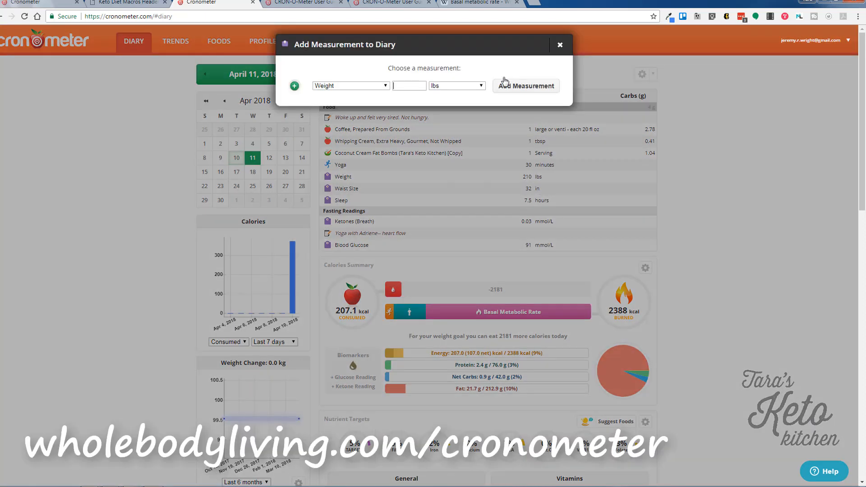
pyautogui.click(383, 85)
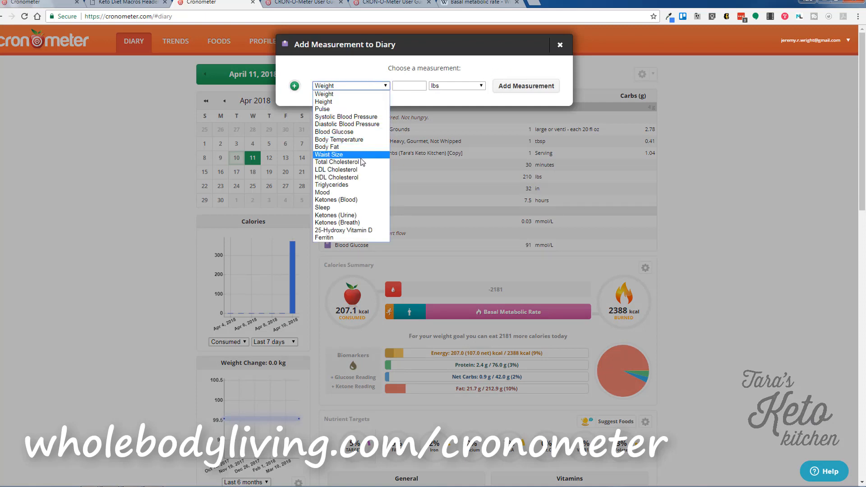
pyautogui.click(352, 192)
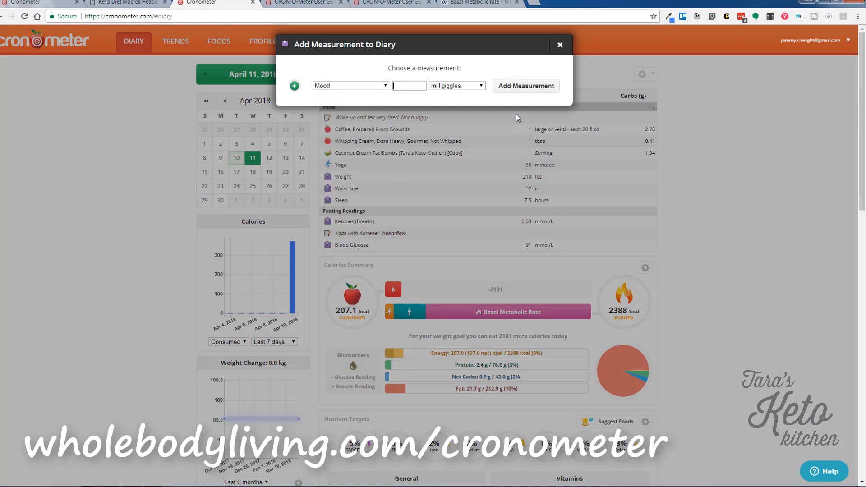
pyautogui.click(456, 88)
pyautogui.click(457, 93)
pyautogui.click(423, 85)
pyautogui.click(506, 89)
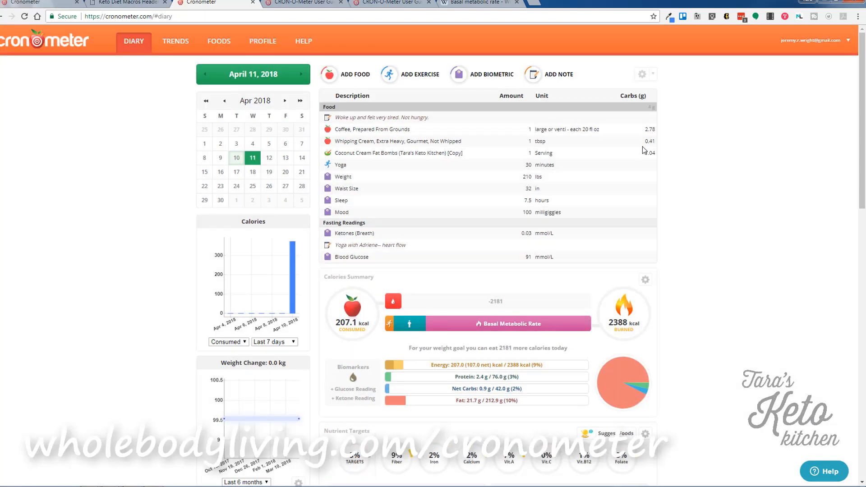